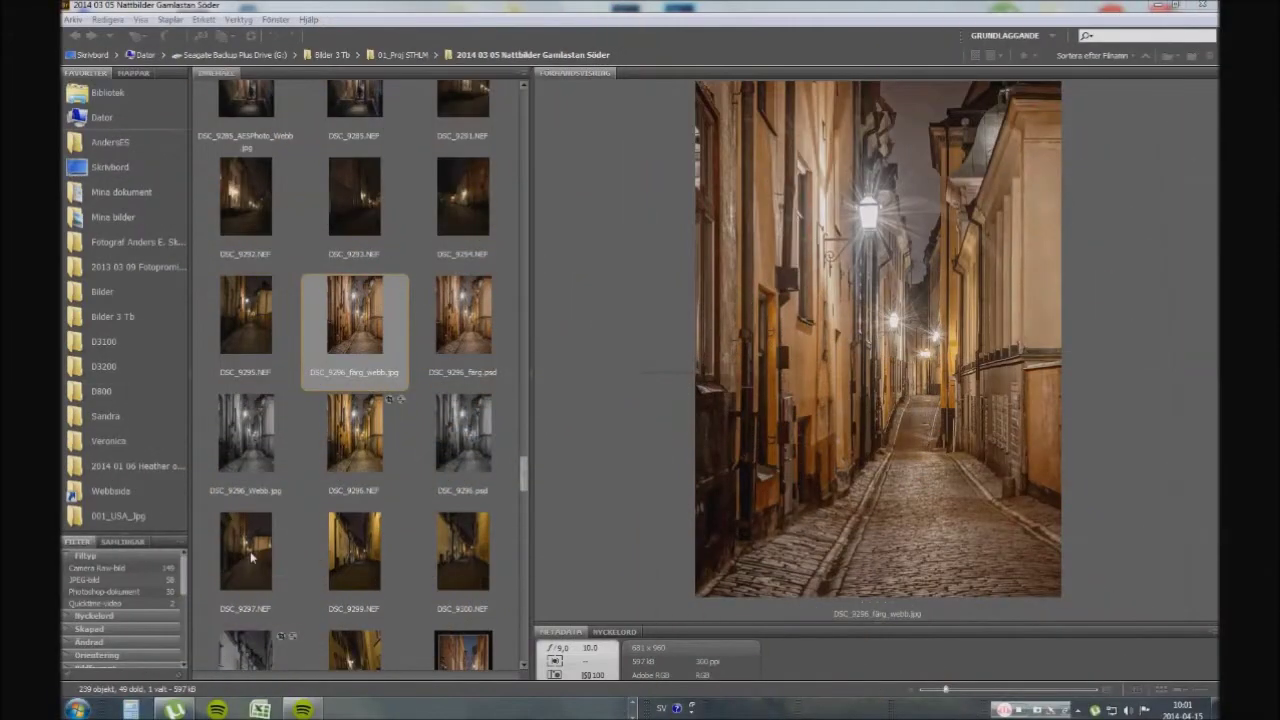
# Step: Select DSC_9297.NEF in Bridge and open it in Camera Raw
pyautogui.click(250, 551)
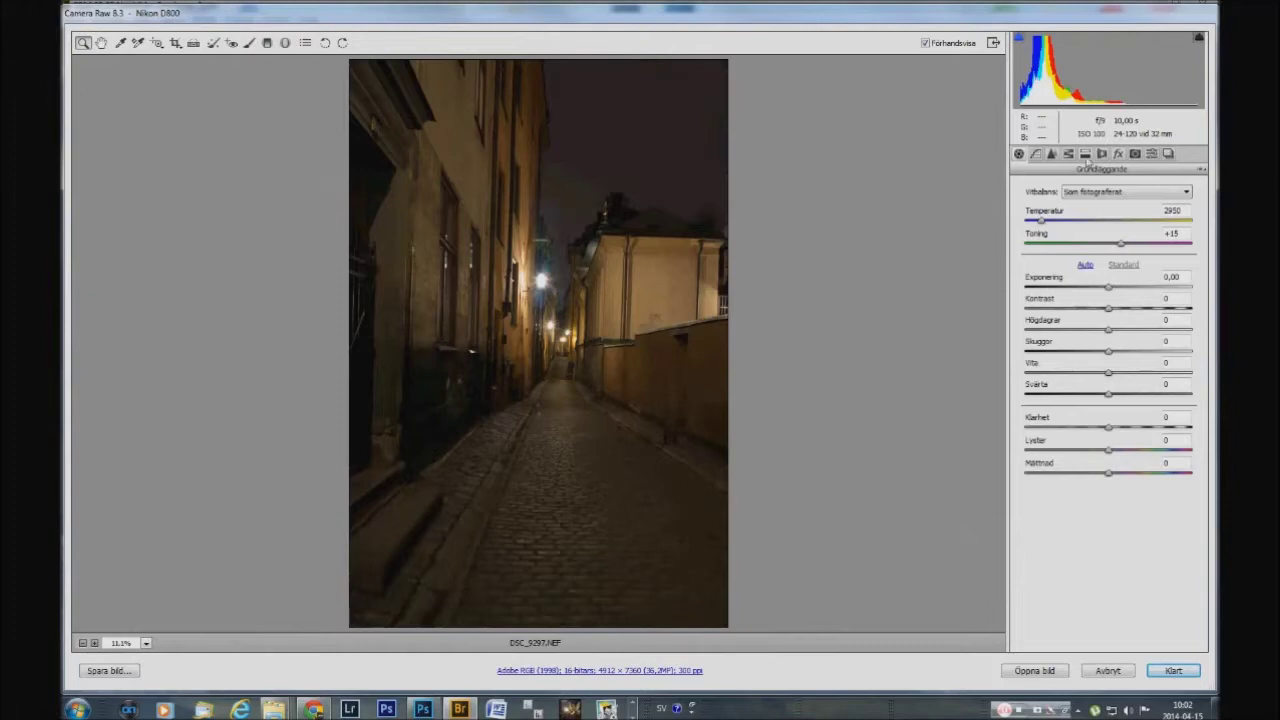
# Step: Apply Upright Vertical correction and crop the alley to 3879 × 5547 pixels
pyautogui.click(1102, 154)
pyautogui.click(1132, 226)
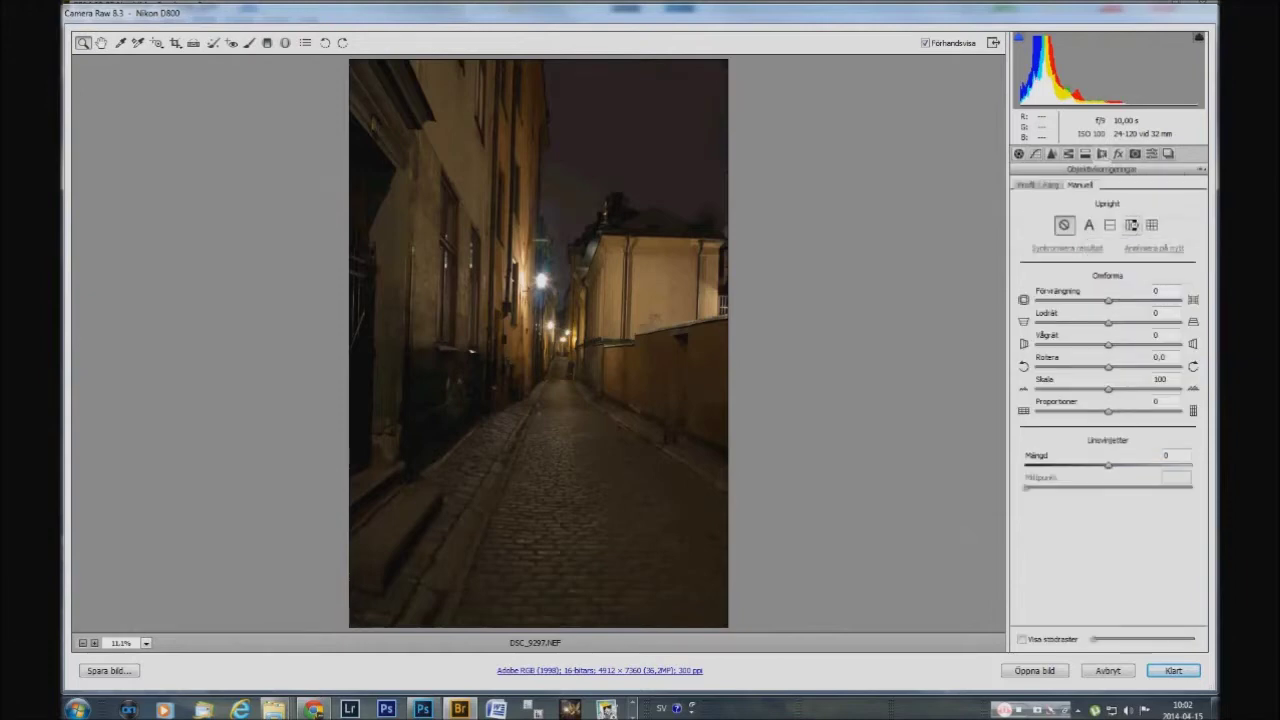
pyautogui.click(176, 45)
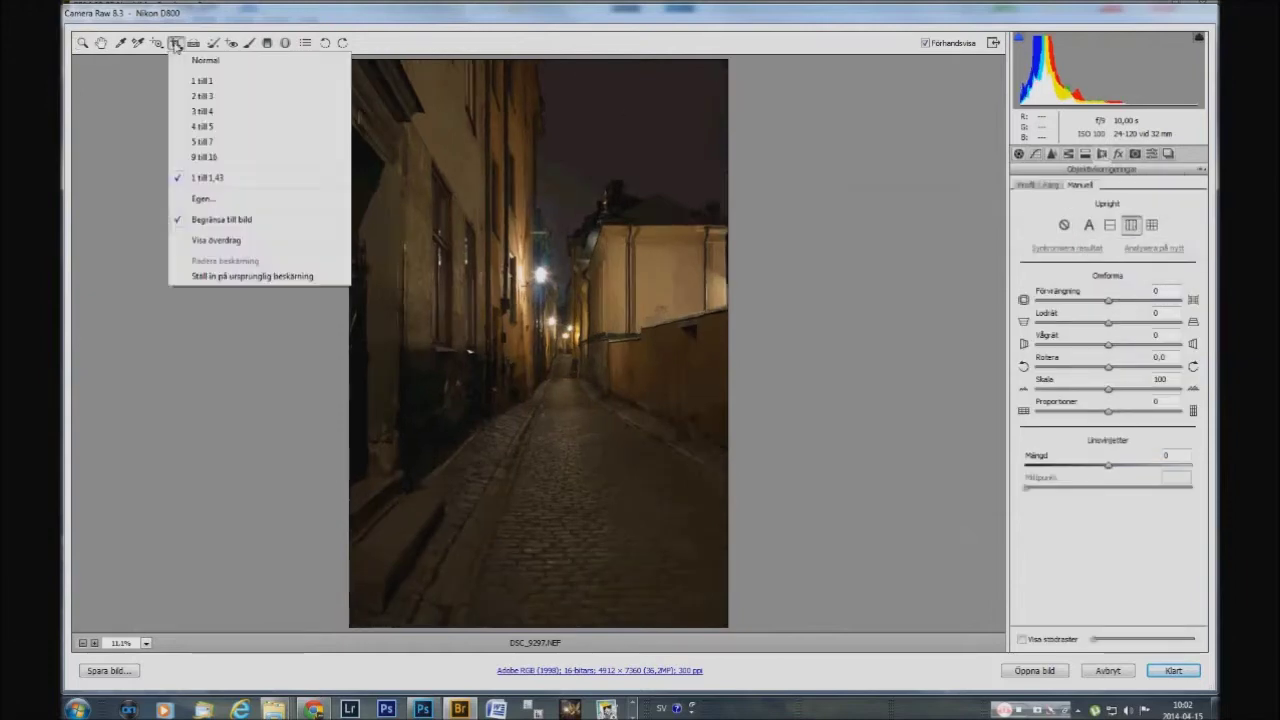
pyautogui.click(253, 173)
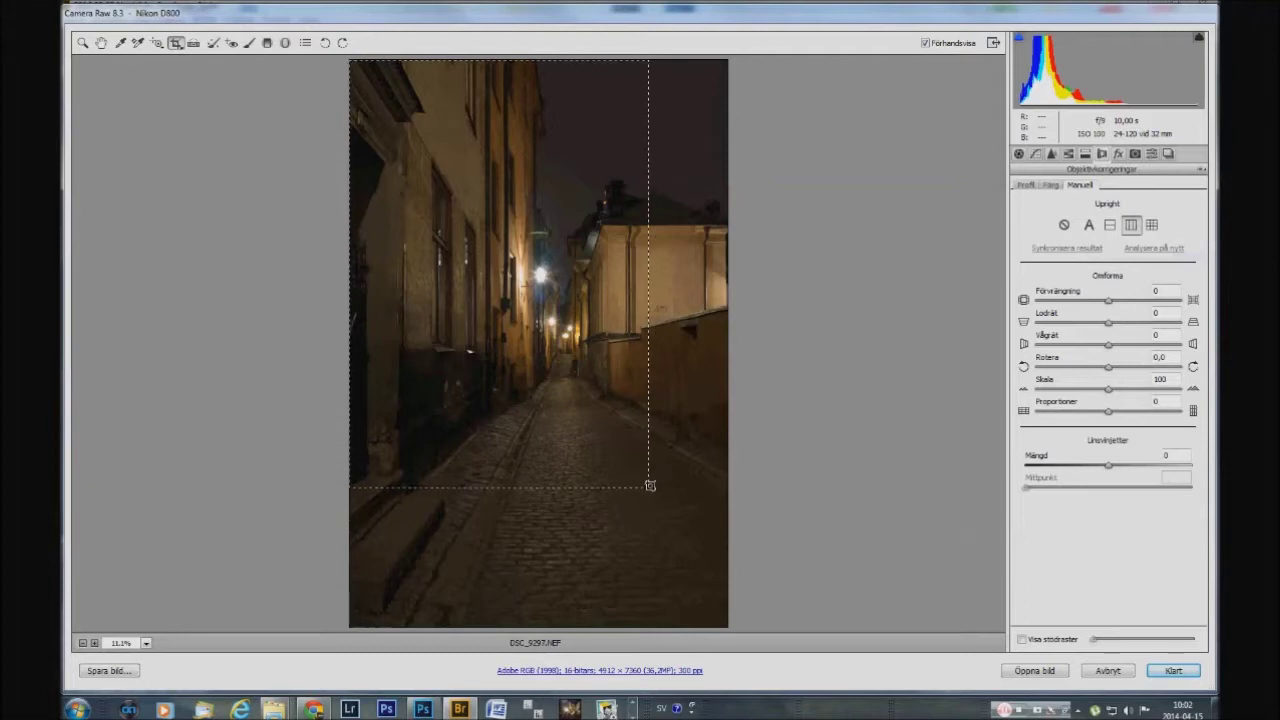
pyautogui.moveTo(345, 57); pyautogui.dragTo(652, 486)
pyautogui.moveTo(444, 310); pyautogui.dragTo(499, 320)
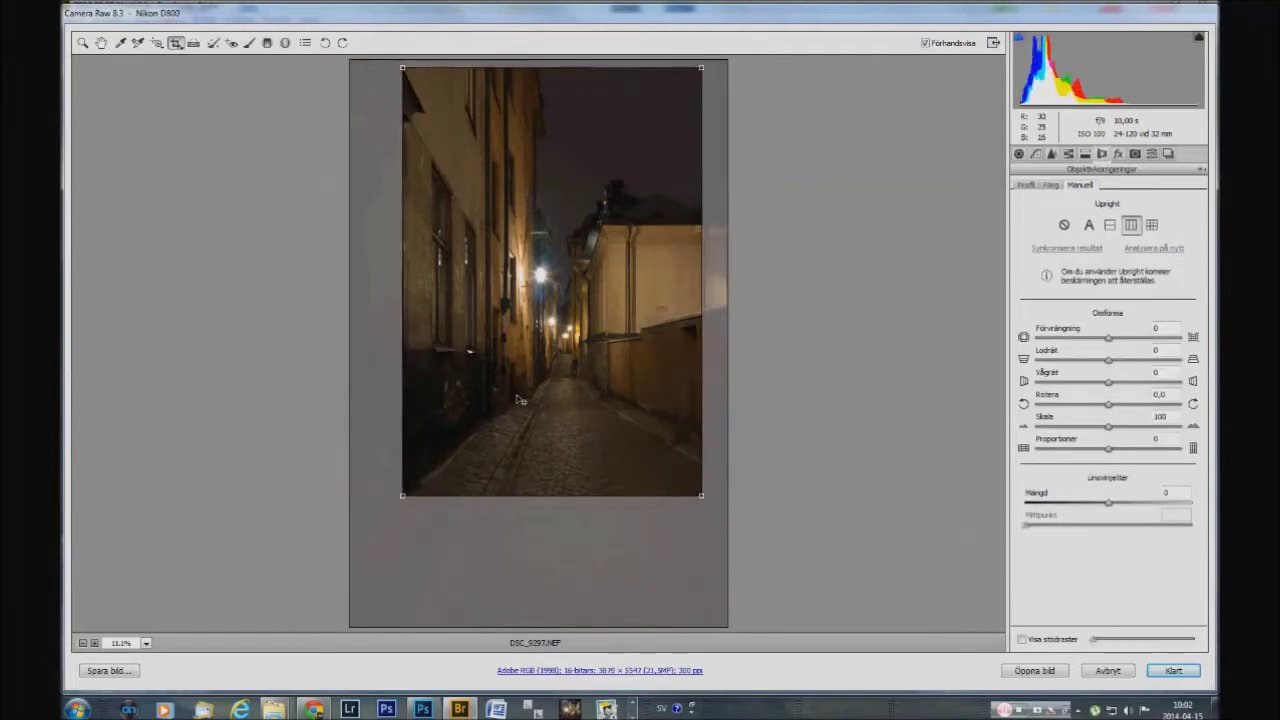
pyautogui.press('Return')
pyautogui.hotkey('ctrl', 'alt', '1')
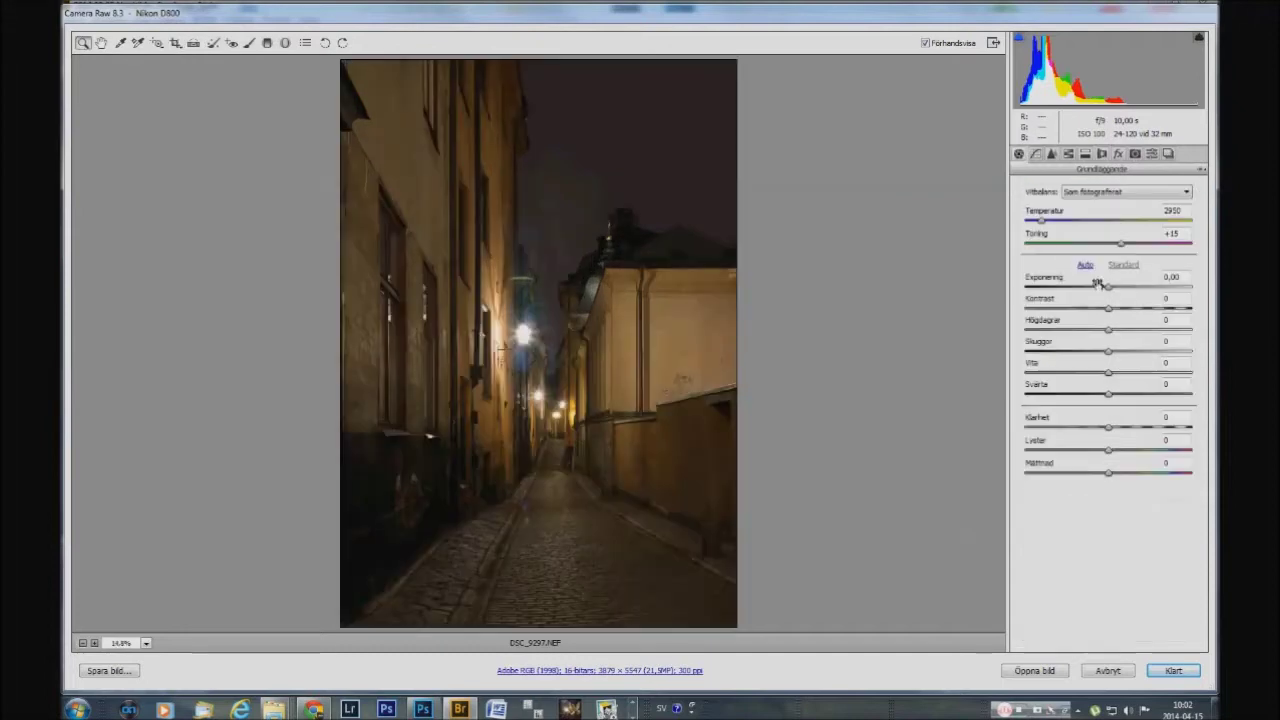
# Step: Set Exposure +1,45, Highlights -90, Whites +33, Blacks -9, and raise Clarity
pyautogui.moveTo(1108, 287)
pyautogui.mouseDown()
pyautogui.moveTo(1134, 289)
pyautogui.moveTo(1025, 329)
pyautogui.mouseUp()
pyautogui.click(1133, 289)
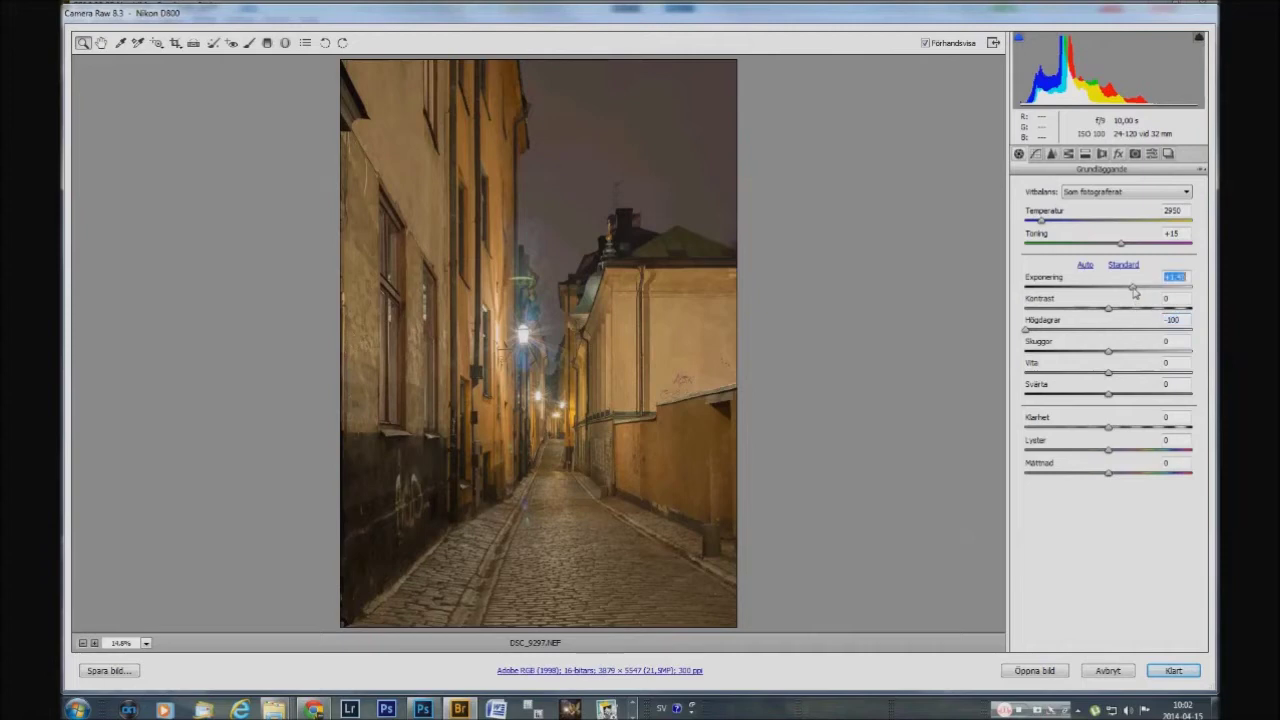
pyautogui.moveTo(1105, 369); pyautogui.dragTo(1137, 372)
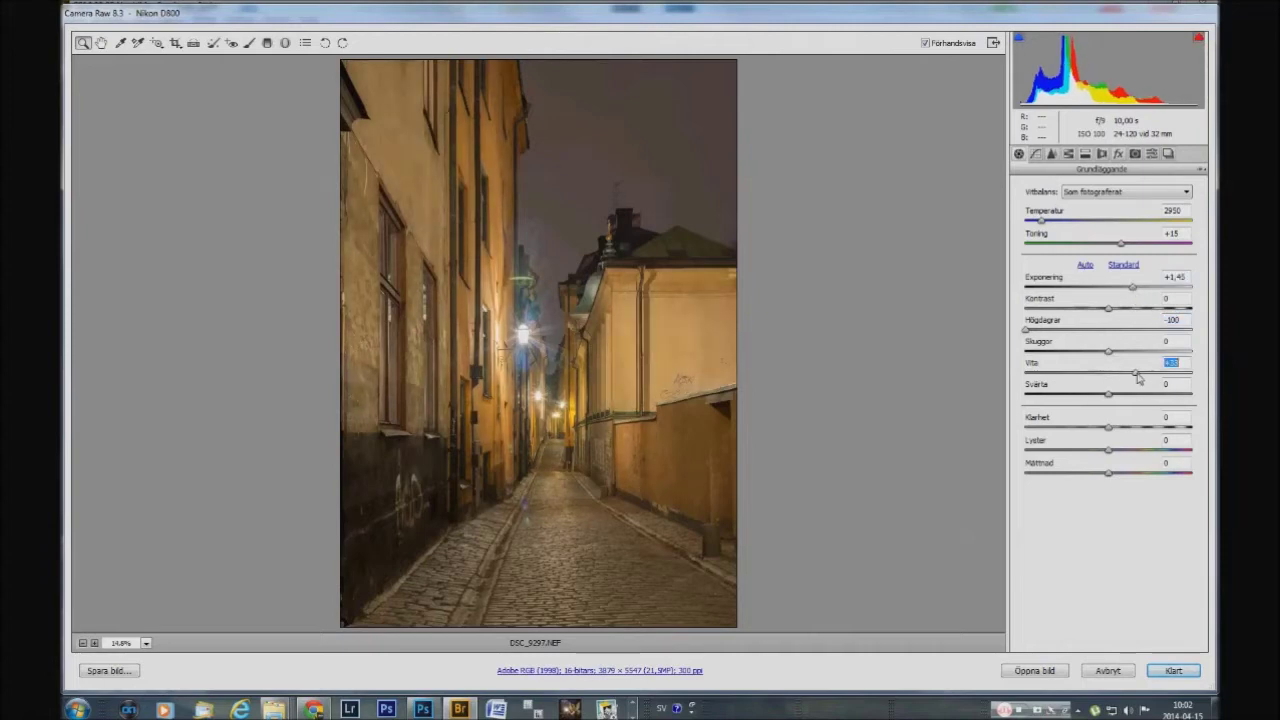
pyautogui.moveTo(1027, 330)
pyautogui.mouseDown()
pyautogui.moveTo(1043, 334)
pyautogui.moveTo(1030, 335)
pyautogui.mouseUp()
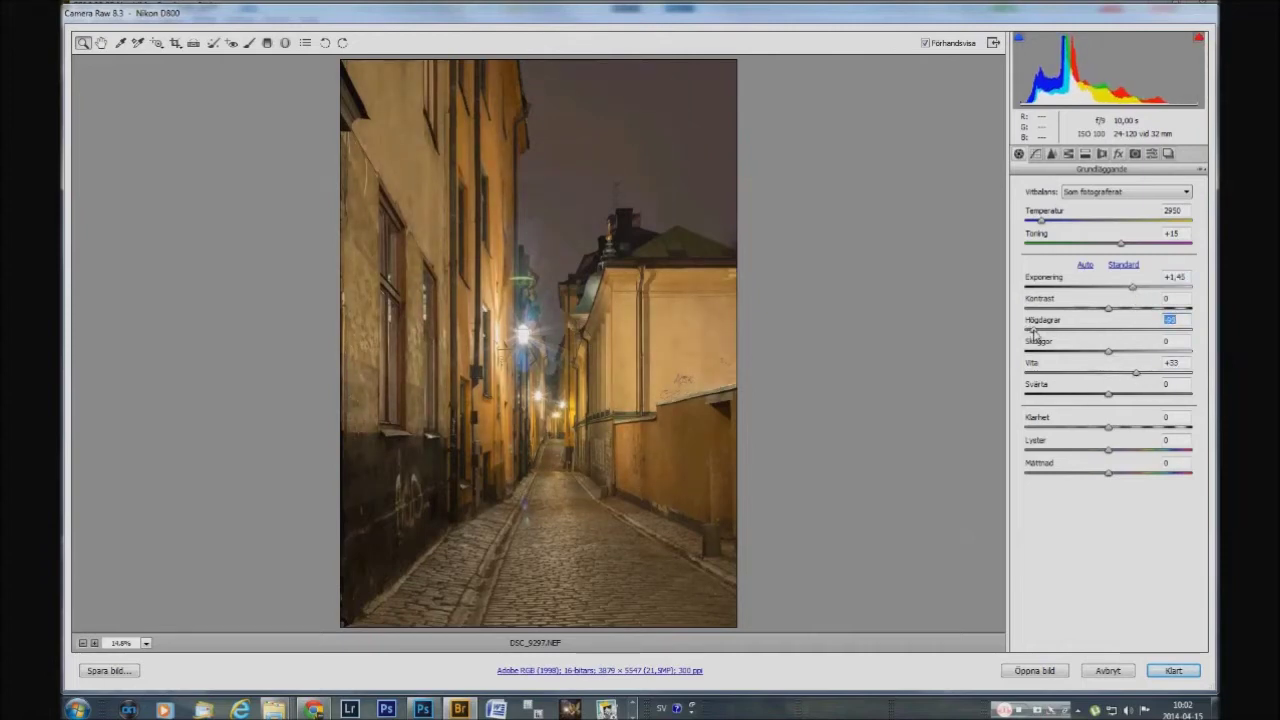
pyautogui.moveTo(1107, 394); pyautogui.dragTo(1166, 428)
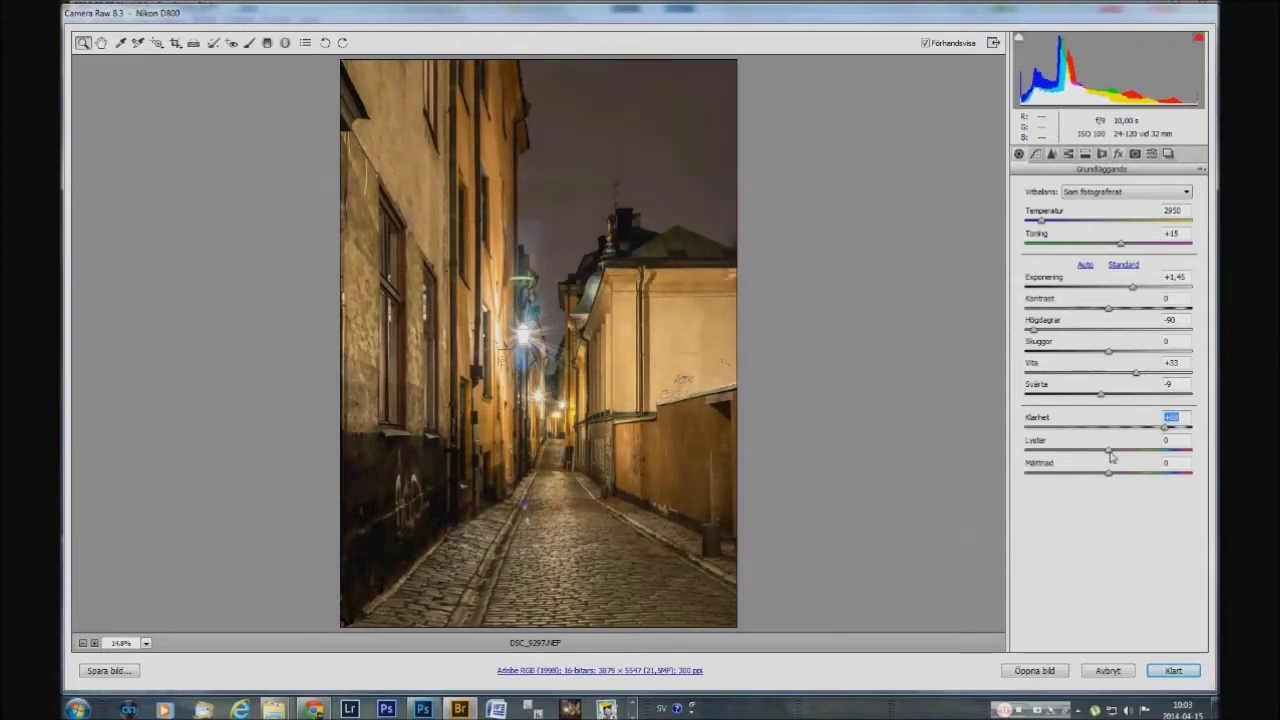
pyautogui.click(1085, 154)
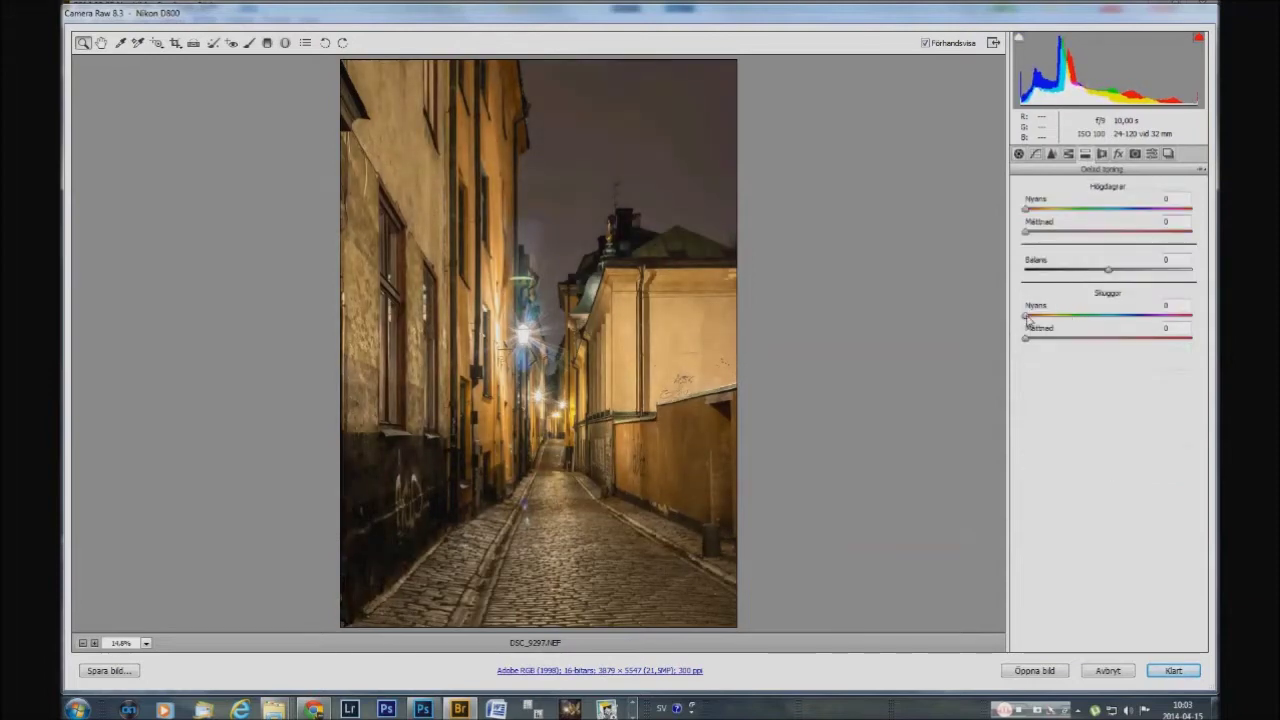
# Step: Split-tone highlights warm (hue 38, saturation 27) and shadows blue (hue 237)
pyautogui.click(1043, 209)
pyautogui.moveTo(1026, 232); pyautogui.dragTo(1072, 238)
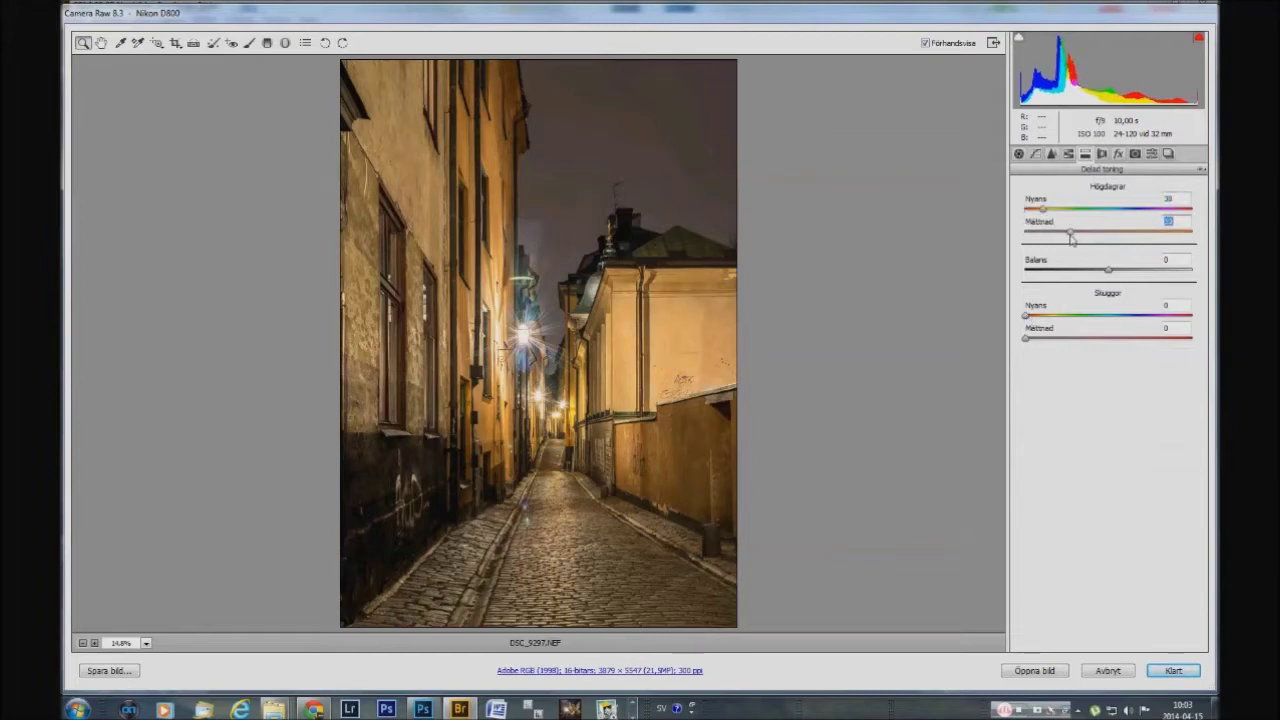
pyautogui.click(1044, 210)
pyautogui.click(1133, 316)
pyautogui.moveTo(1051, 340); pyautogui.dragTo(1092, 340)
# Step: Add a darkening post-crop vignette, adjust saturation, and try Convert to Grayscale
pyautogui.click(1118, 153)
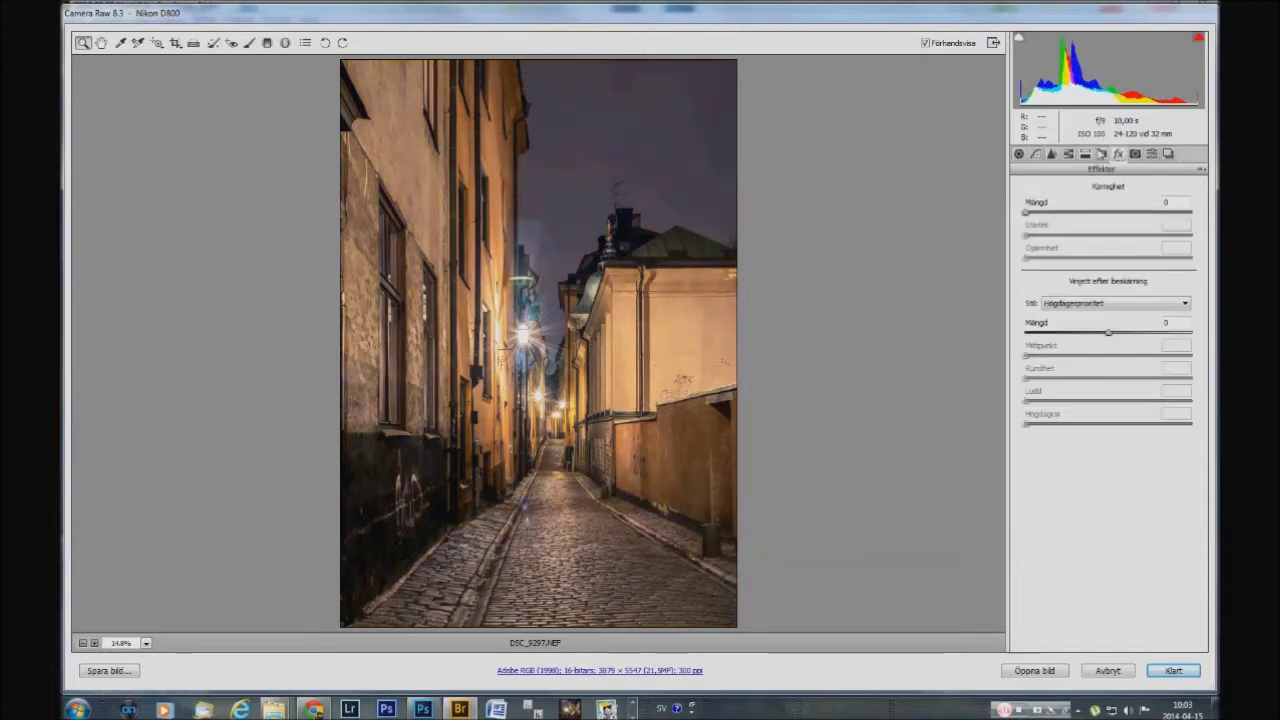
pyautogui.moveTo(1108, 333); pyautogui.dragTo(1095, 336)
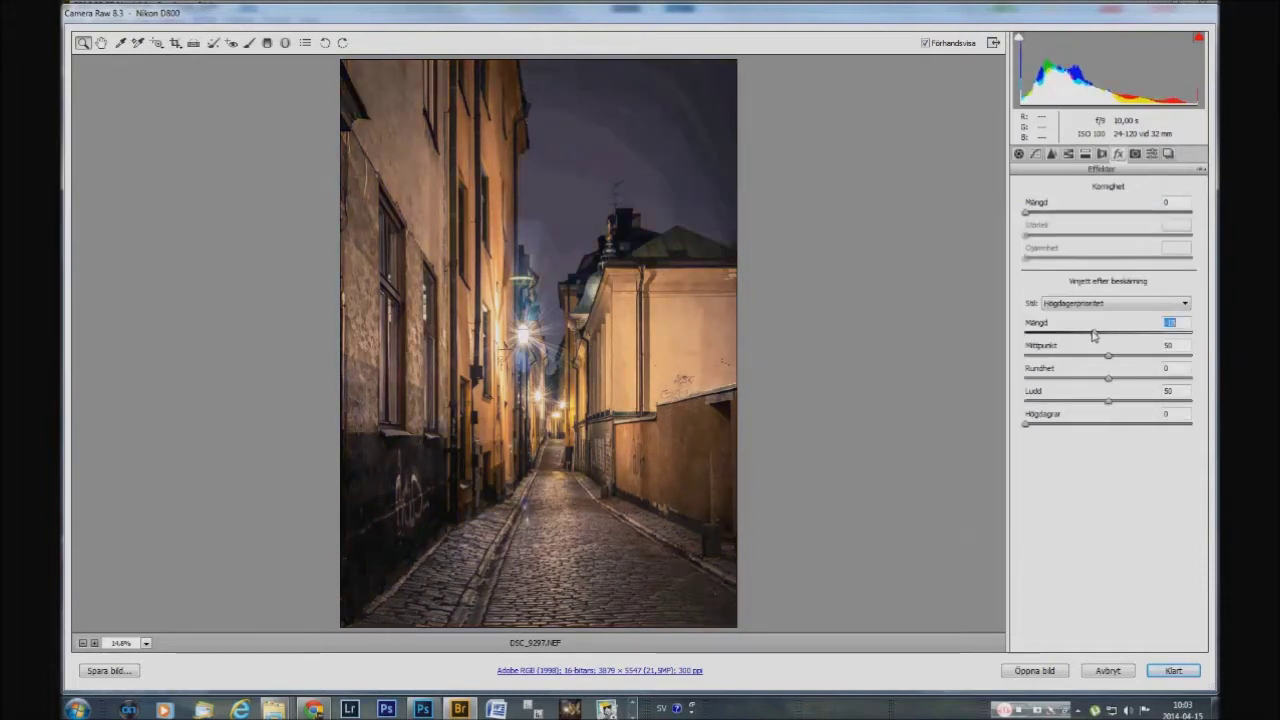
pyautogui.click(1018, 155)
pyautogui.moveTo(1108, 472); pyautogui.dragTo(1134, 478)
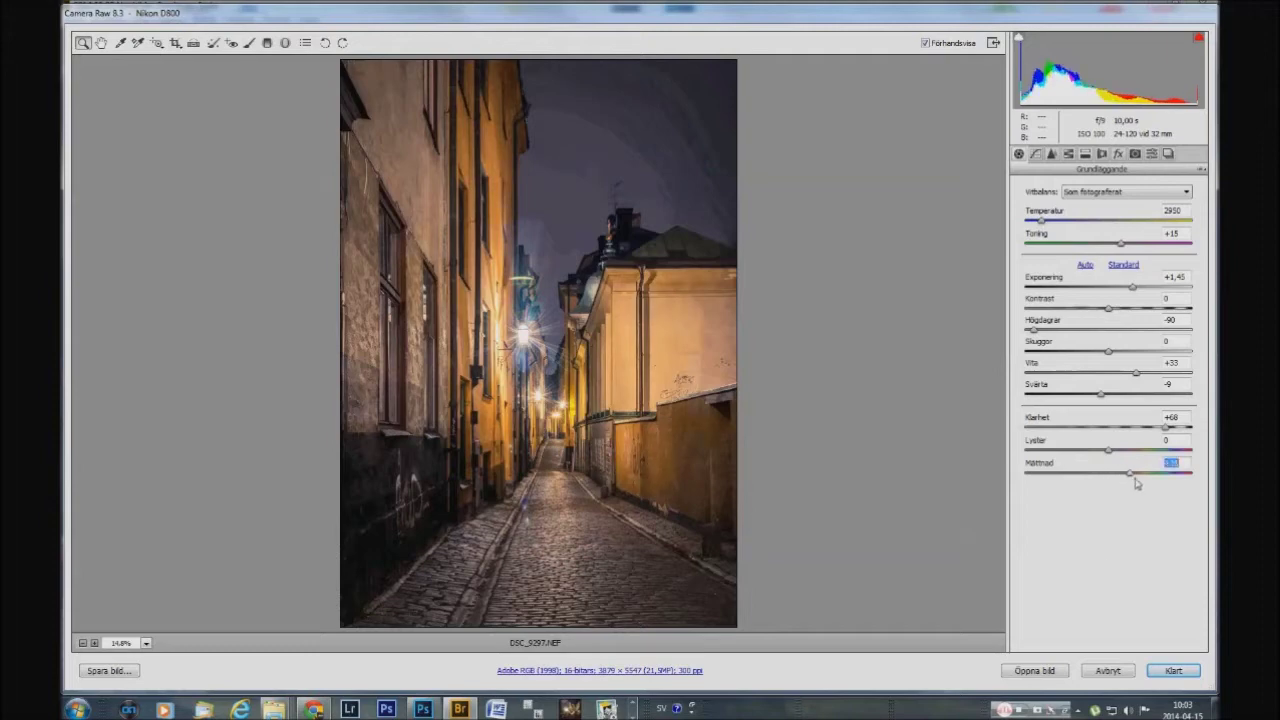
pyautogui.click(1085, 153)
pyautogui.click(1068, 188)
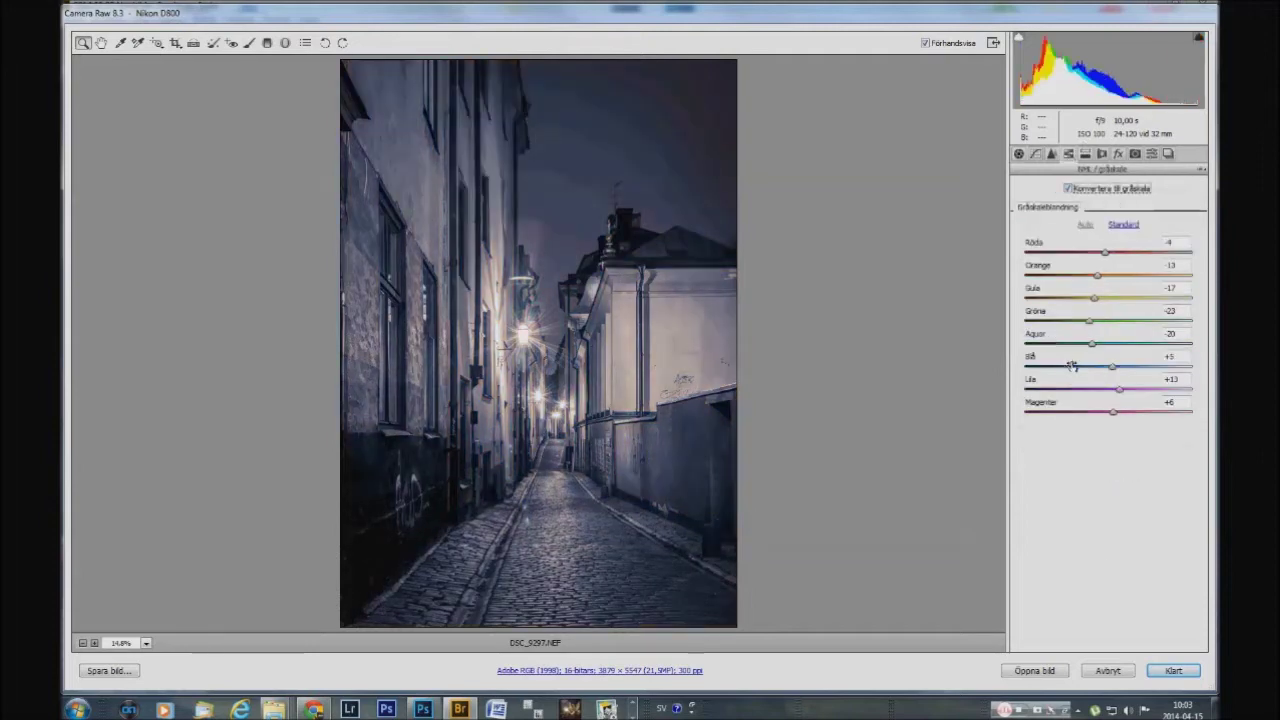
# Step: Restore colour and set Saturation +10 and Exposure +1,75
pyautogui.click(1068, 188)
pyautogui.click(1018, 153)
pyautogui.moveTo(1125, 475)
pyautogui.mouseDown()
pyautogui.moveTo(1103, 474)
pyautogui.moveTo(1117, 478)
pyautogui.mouseUp()
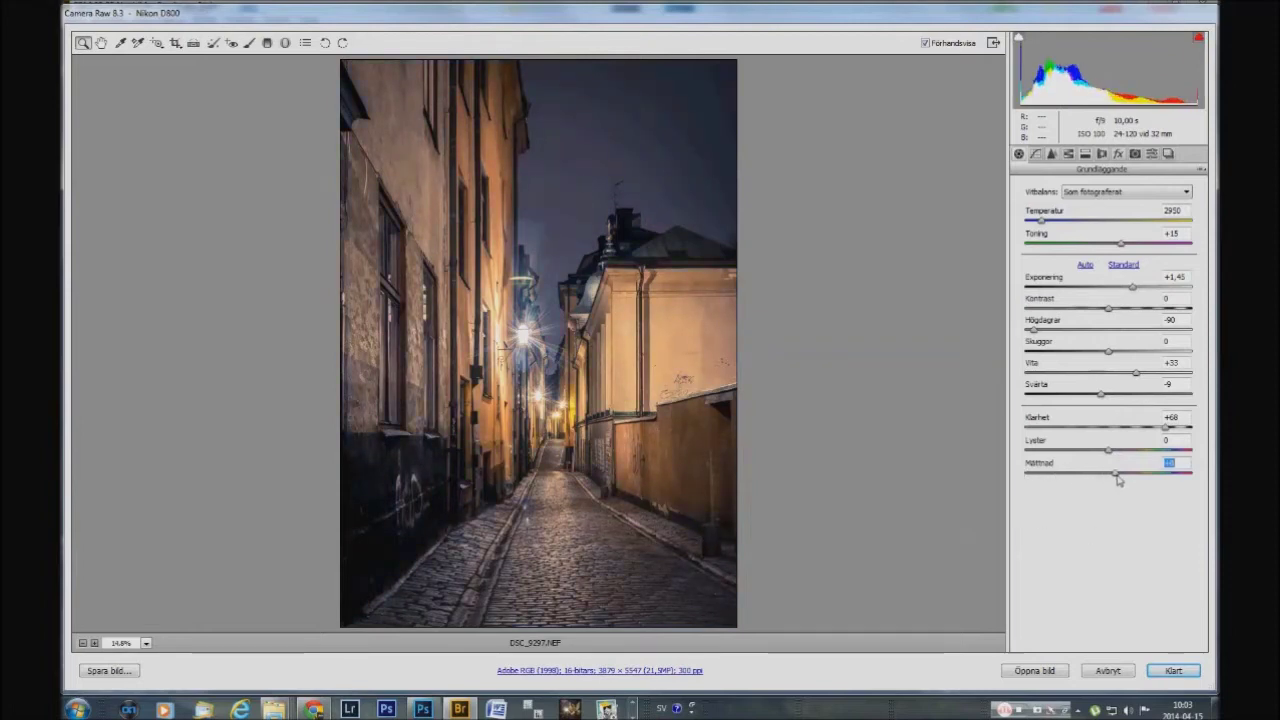
pyautogui.moveTo(1114, 283); pyautogui.dragTo(1138, 288)
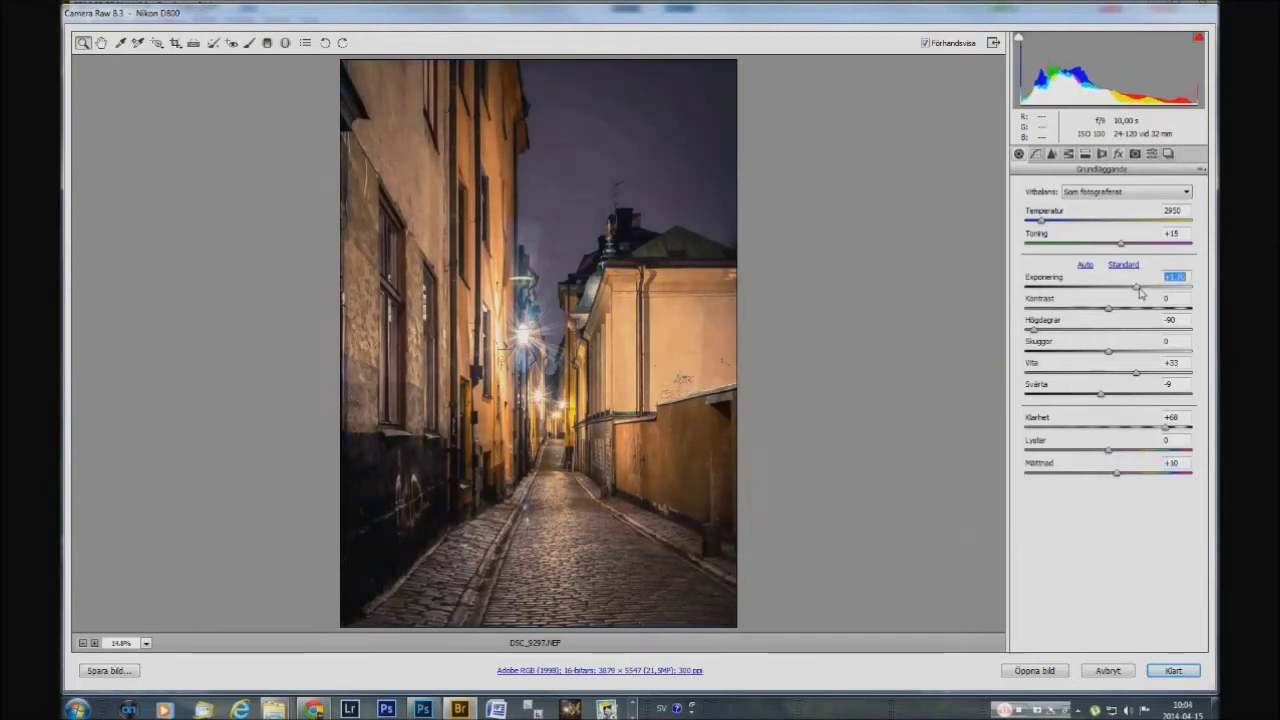
# Step: Lower tone-curve highlights, add luminance noise reduction, reduce whites, and open in Photoshop
pyautogui.click(1035, 153)
pyautogui.moveTo(1108, 404); pyautogui.dragTo(1055, 405)
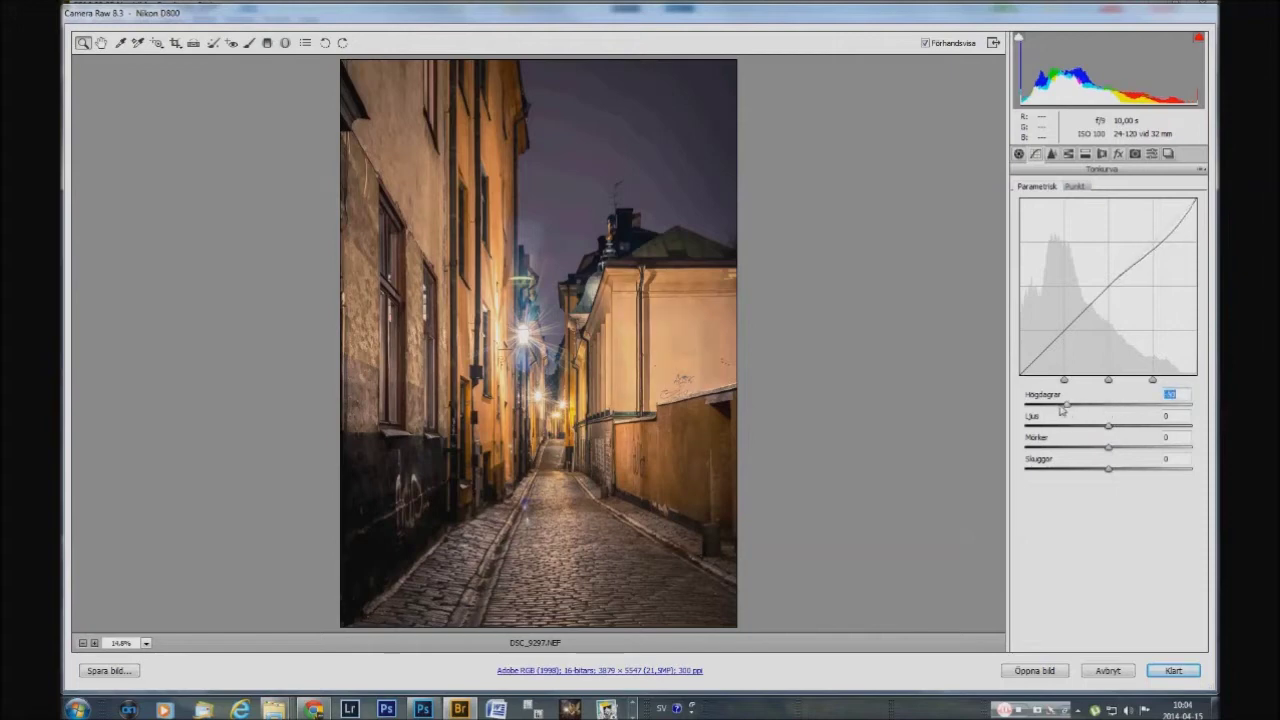
pyautogui.click(1052, 154)
pyautogui.moveTo(1042, 326); pyautogui.dragTo(1057, 328)
pyautogui.moveTo(1102, 210); pyautogui.dragTo(1099, 213)
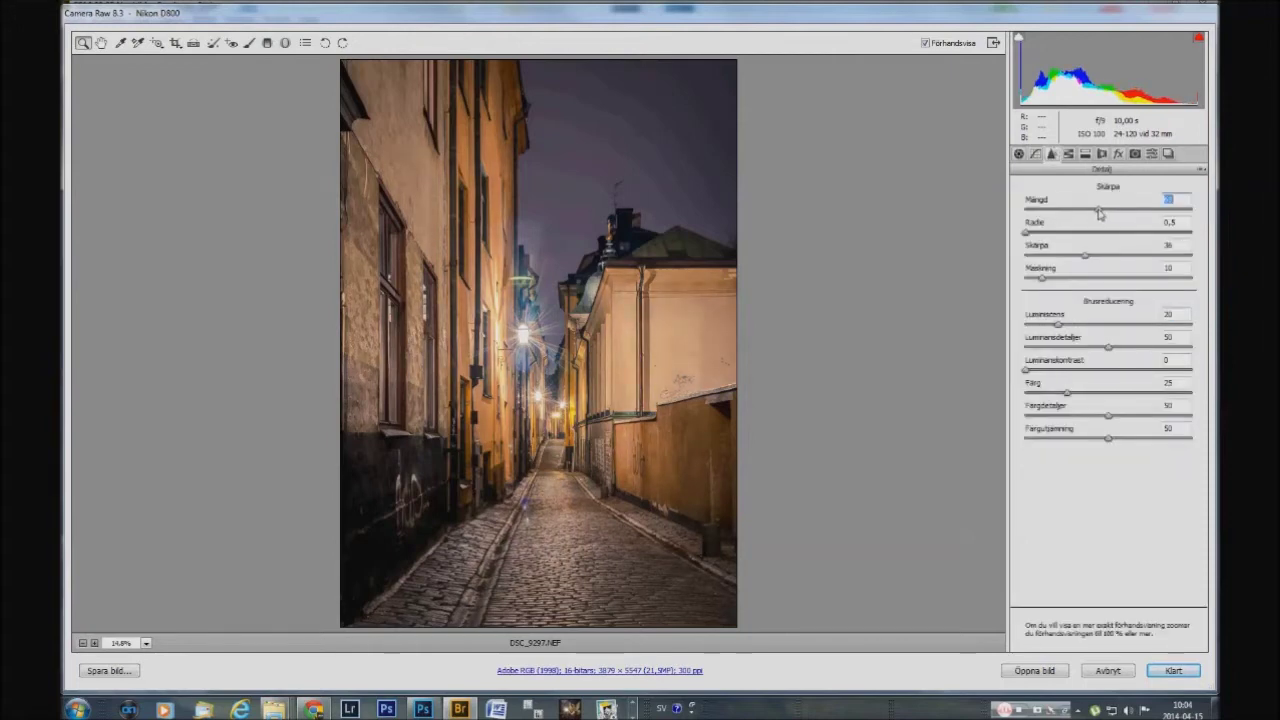
pyautogui.click(1019, 154)
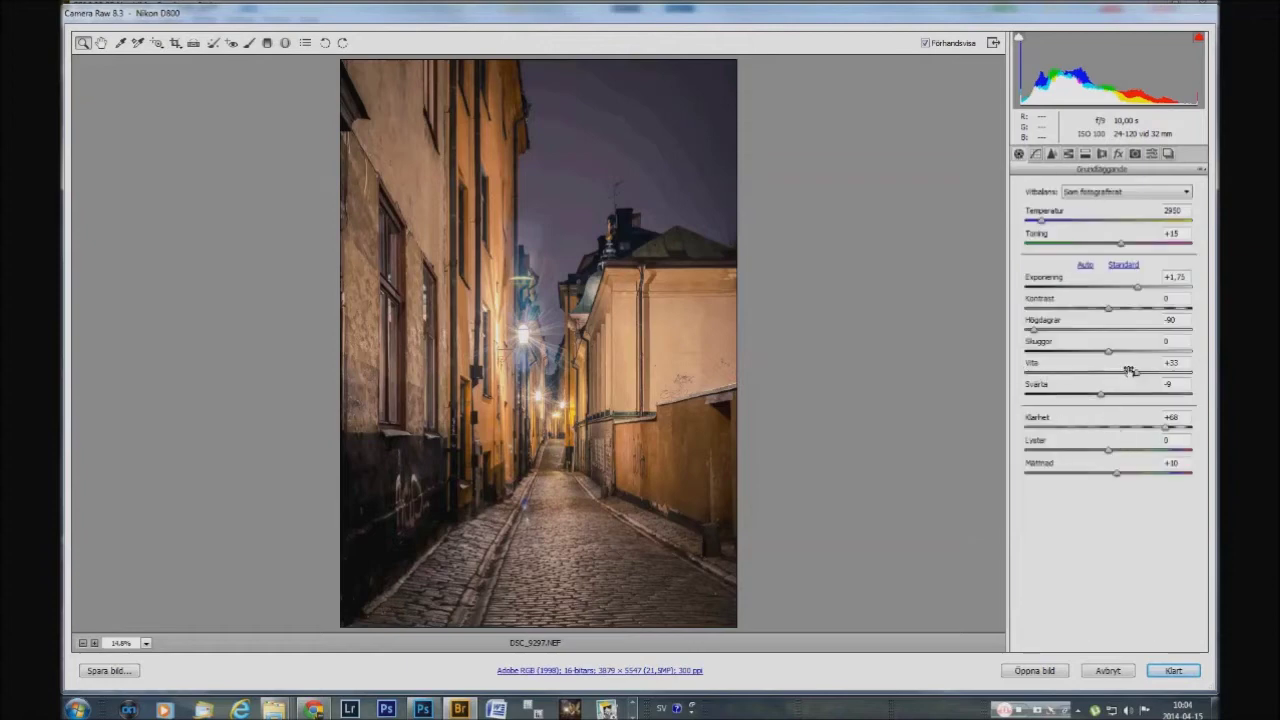
pyautogui.moveTo(1136, 378); pyautogui.dragTo(1126, 376)
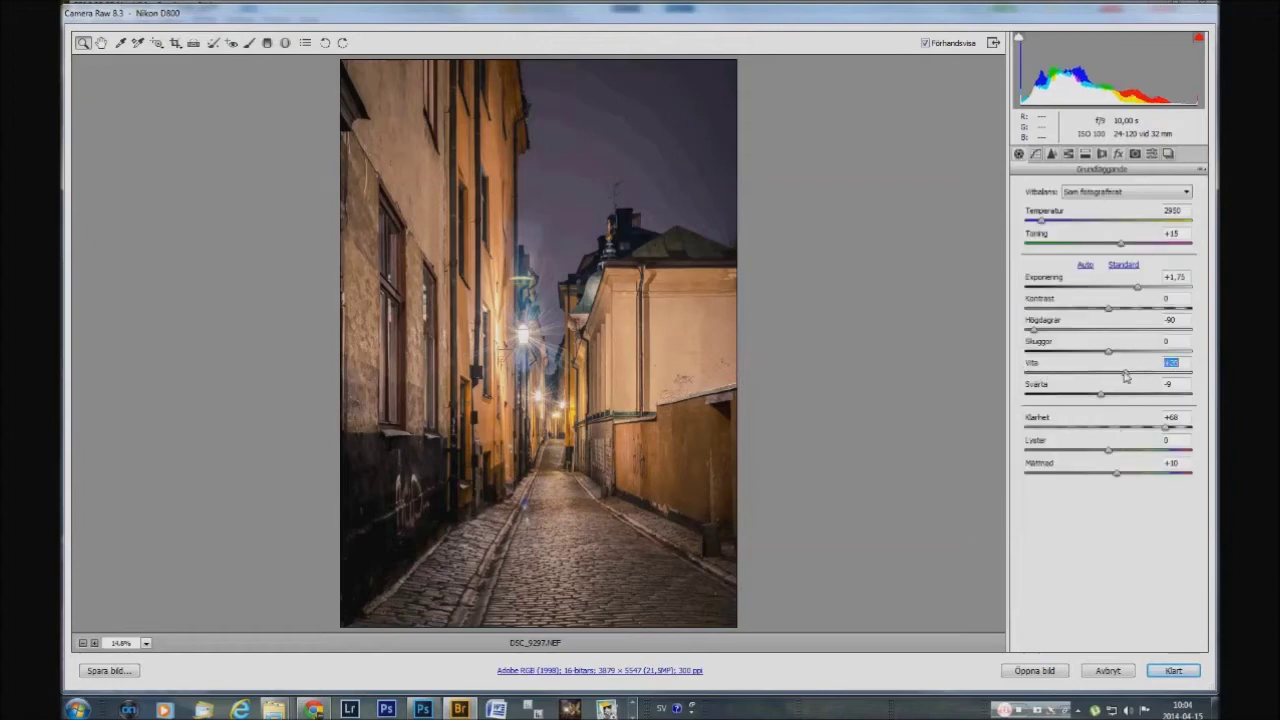
pyautogui.click(1036, 671)
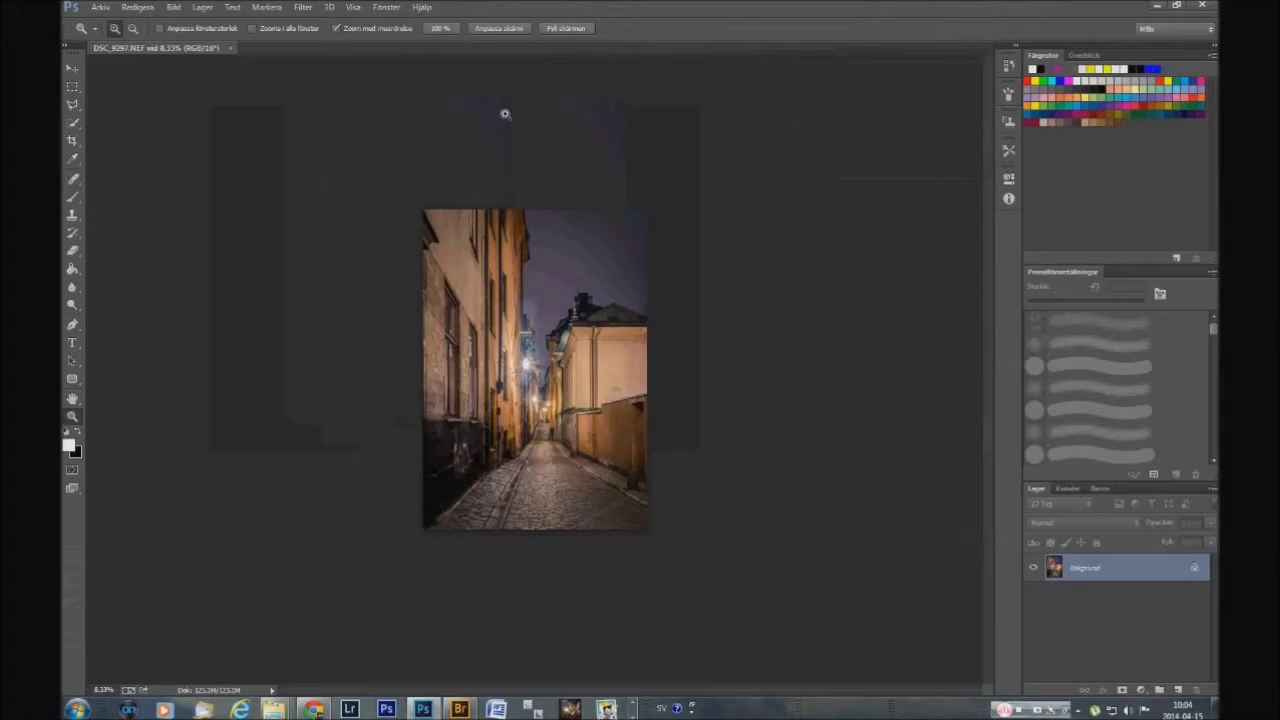
# Step: Fit the photo to screen, zoom onto the flare, and spot-heal it on the cobblestones
pyautogui.click(498, 28)
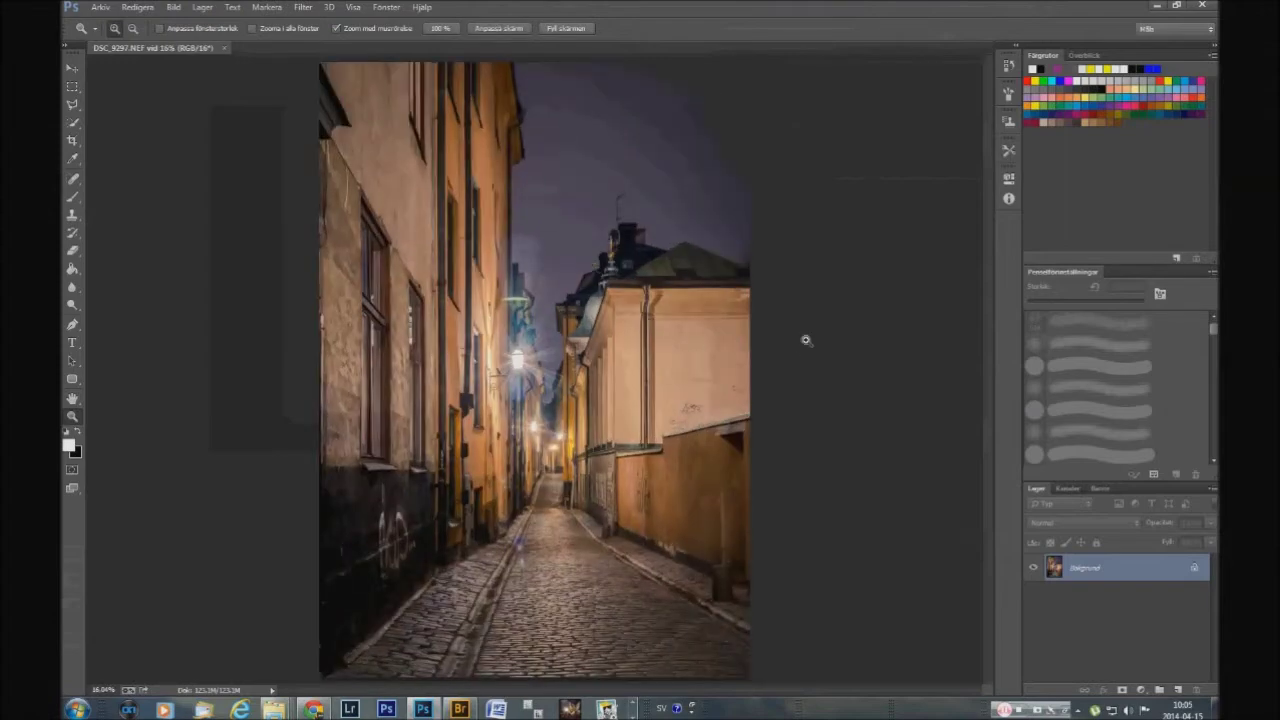
pyautogui.moveTo(805, 340)
pyautogui.mouseDown()
pyautogui.moveTo(977, 340)
pyautogui.moveTo(980, 425)
pyautogui.mouseUp()
pyautogui.click(484, 441)
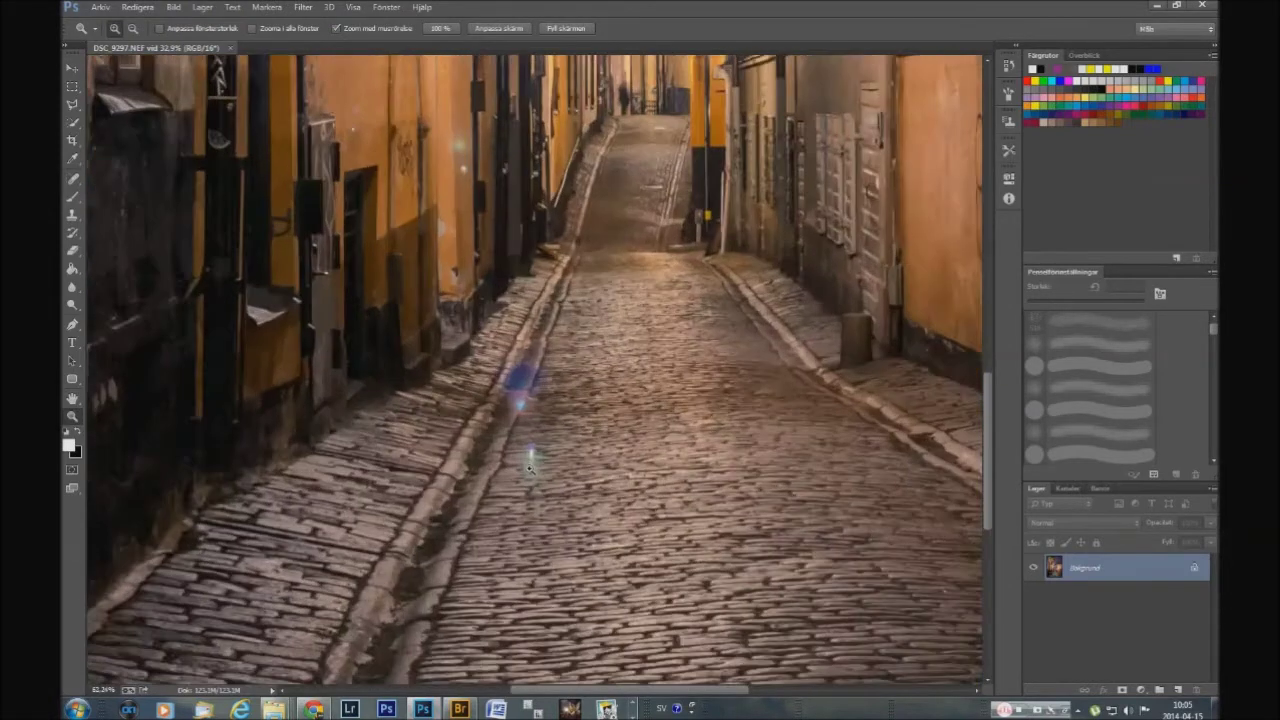
pyautogui.click(74, 176)
pyautogui.moveTo(555, 465); pyautogui.dragTo(565, 495)
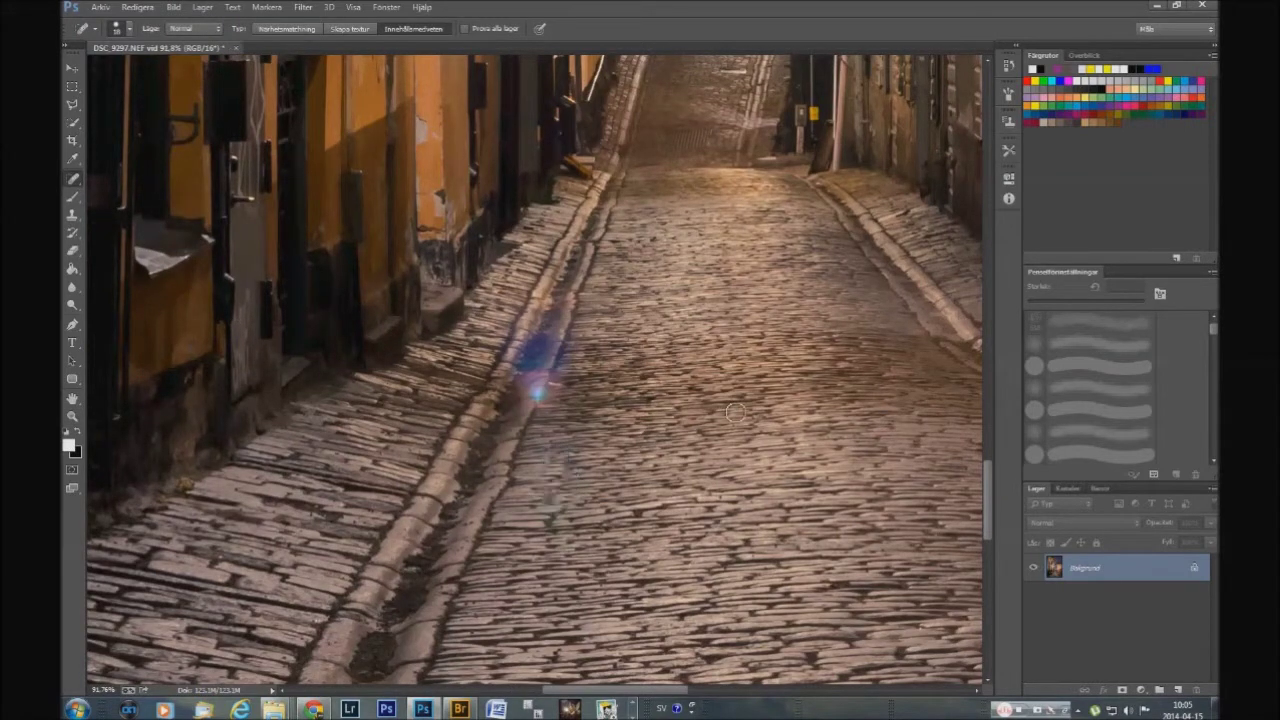
# Step: Undo the healing strokes and clone clean cobblestone texture over the flare spots
pyautogui.click(137, 7)
pyautogui.click(160, 17)
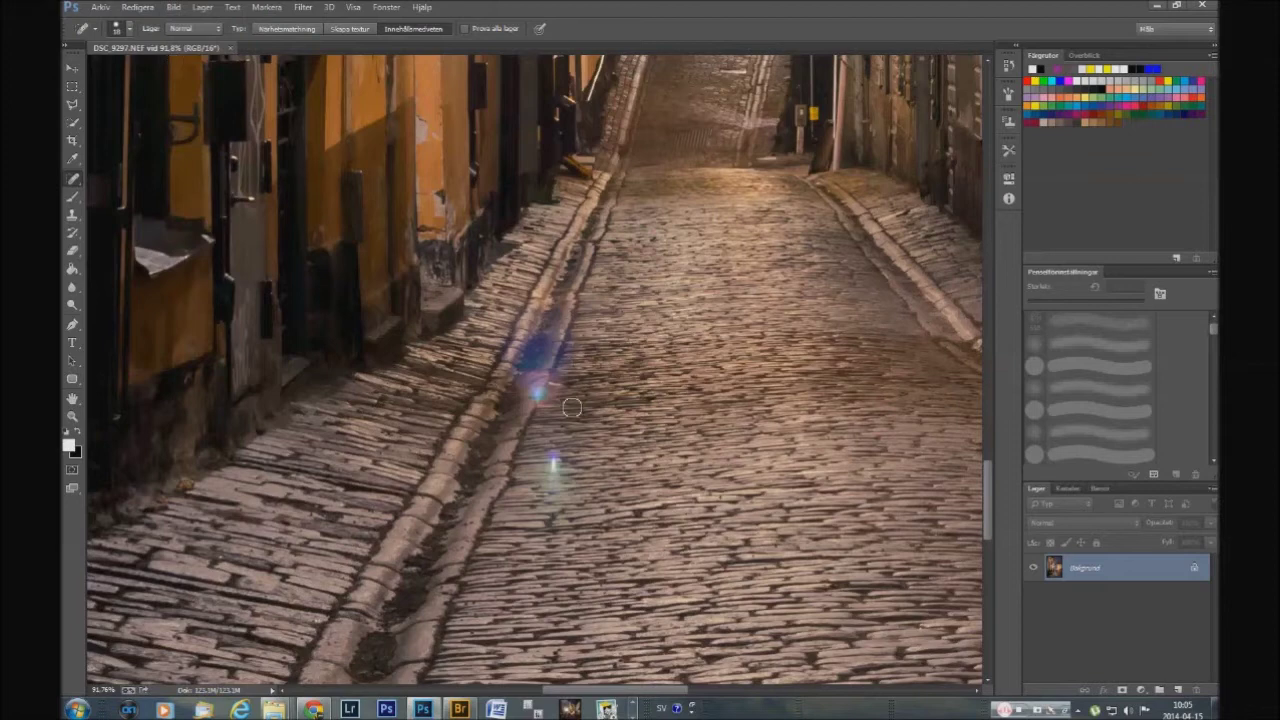
pyautogui.click(72, 214)
pyautogui.keyDown('alt'); pyautogui.click(630, 468); pyautogui.keyUp('alt')
pyautogui.click(553, 462)
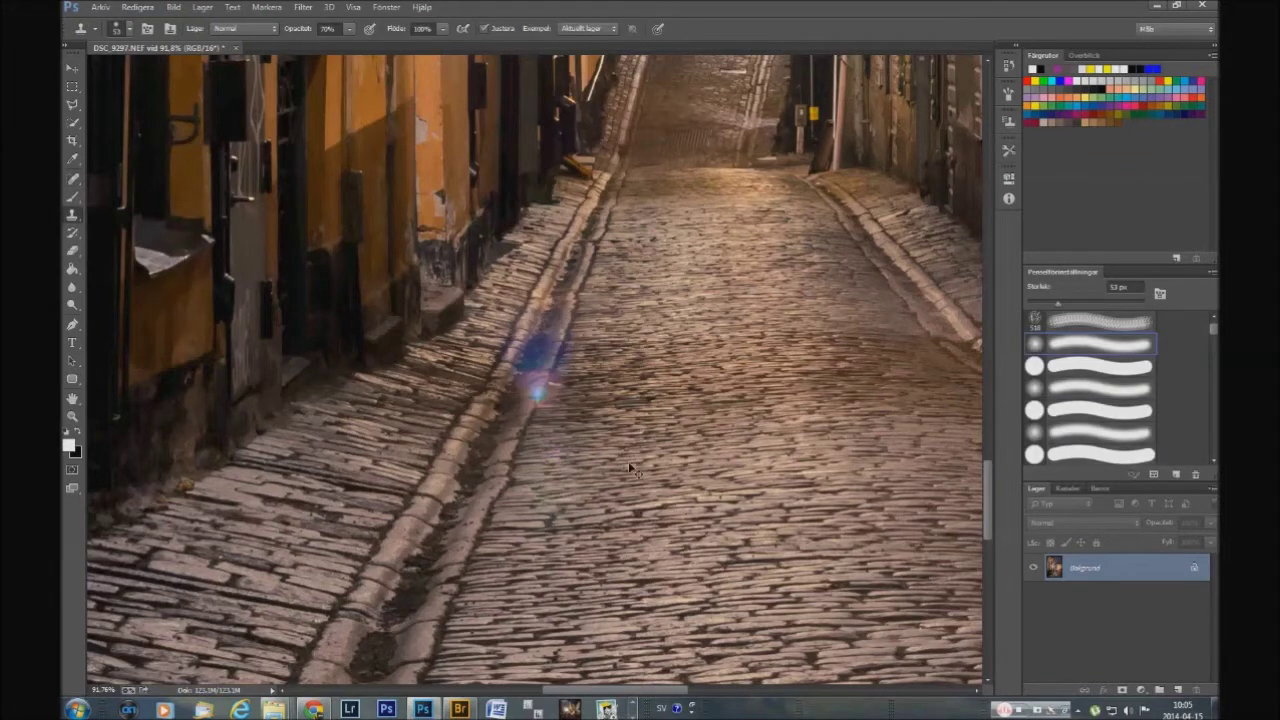
pyautogui.click(556, 465)
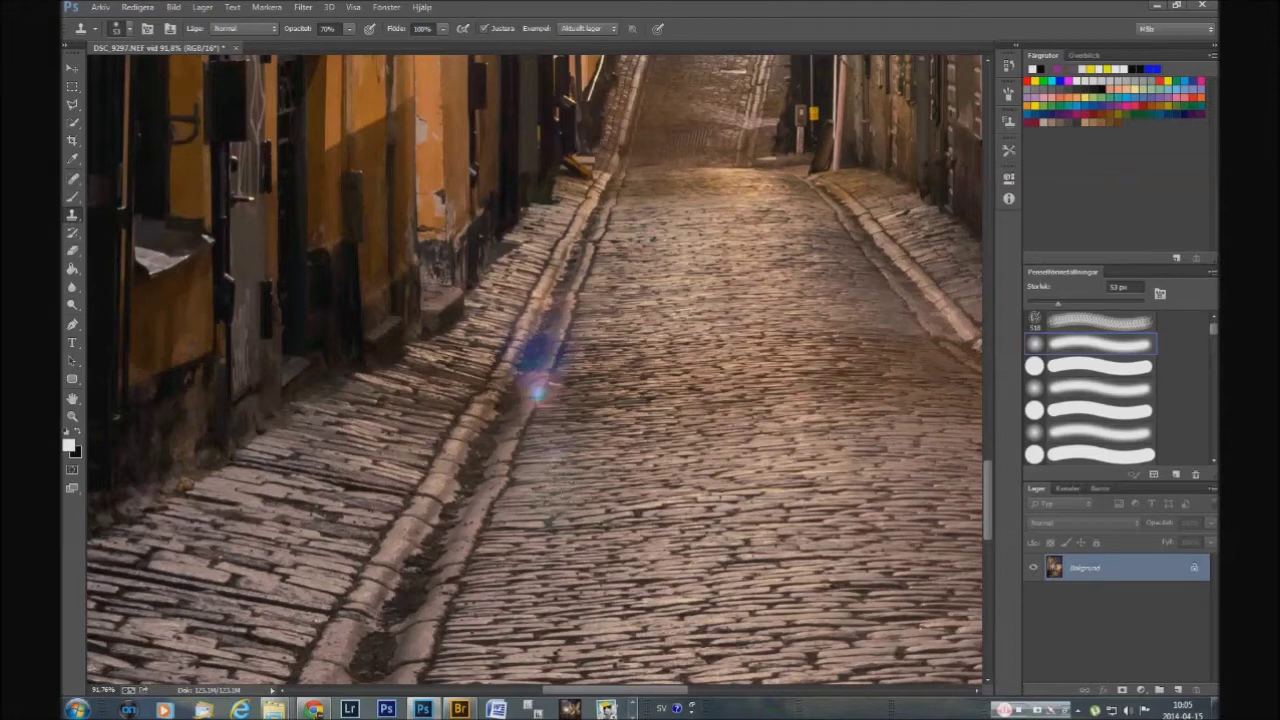
pyautogui.click(537, 395)
pyautogui.click(530, 392)
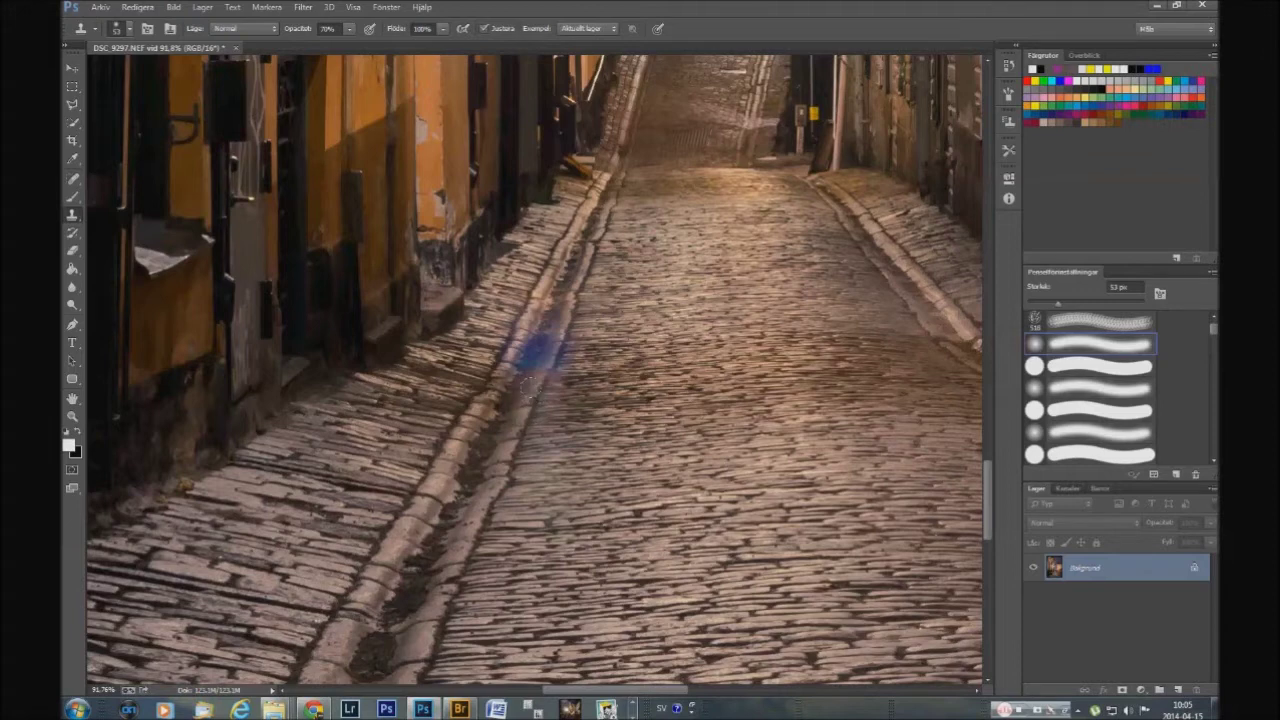
# Step: At 76% clone opacity, cover the bluish flare beside the gutter
pyautogui.moveTo(349, 29); pyautogui.dragTo(355, 50)
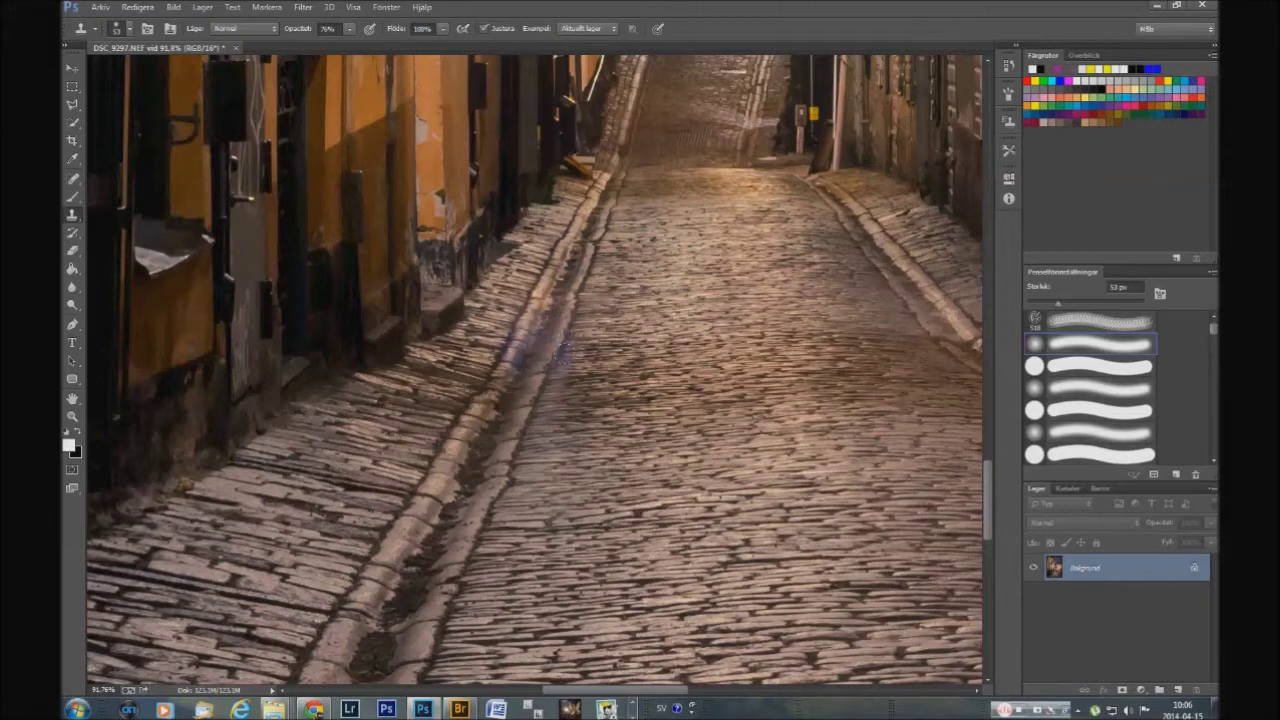
pyautogui.moveTo(552, 352); pyautogui.dragTo(562, 364)
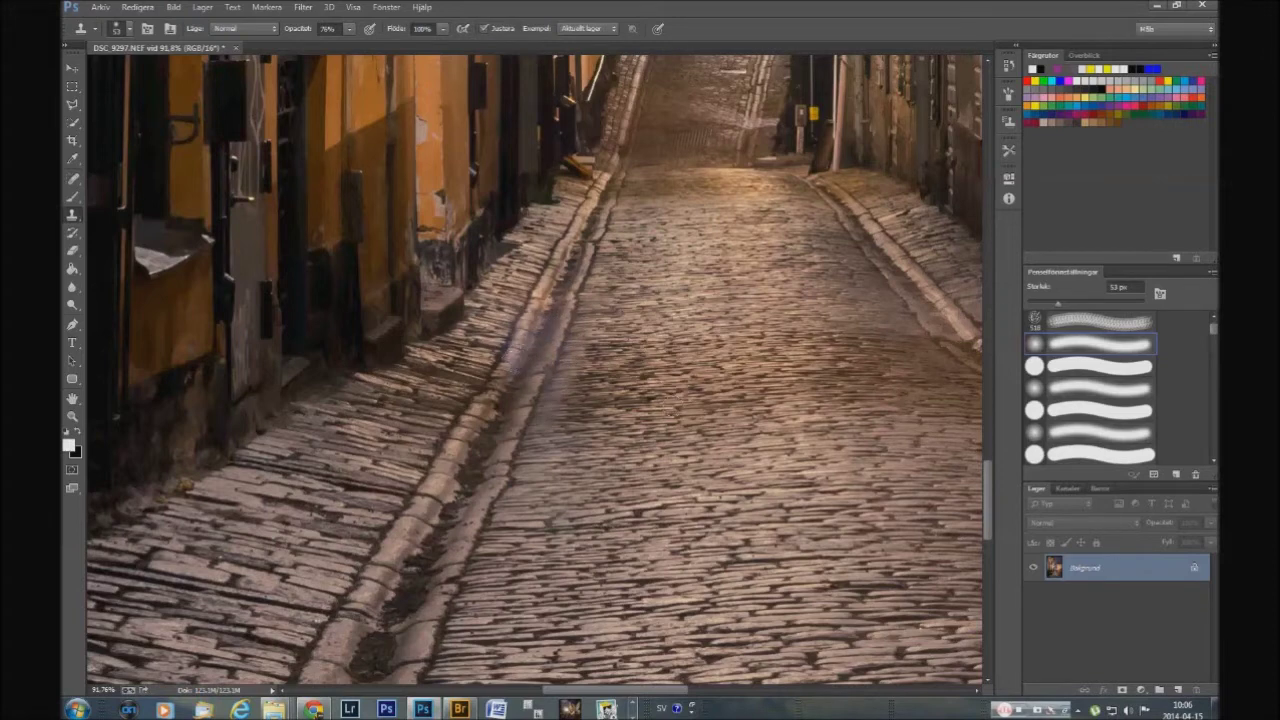
pyautogui.click(72, 178)
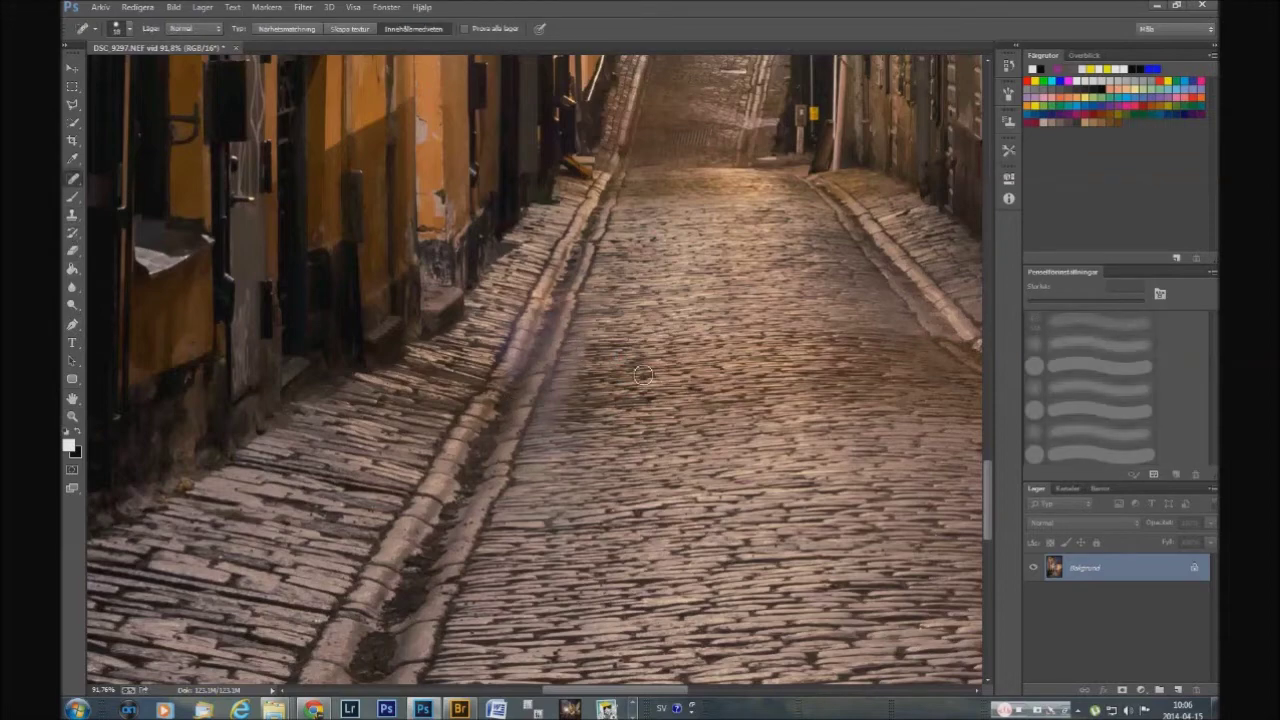
pyautogui.click(72, 416)
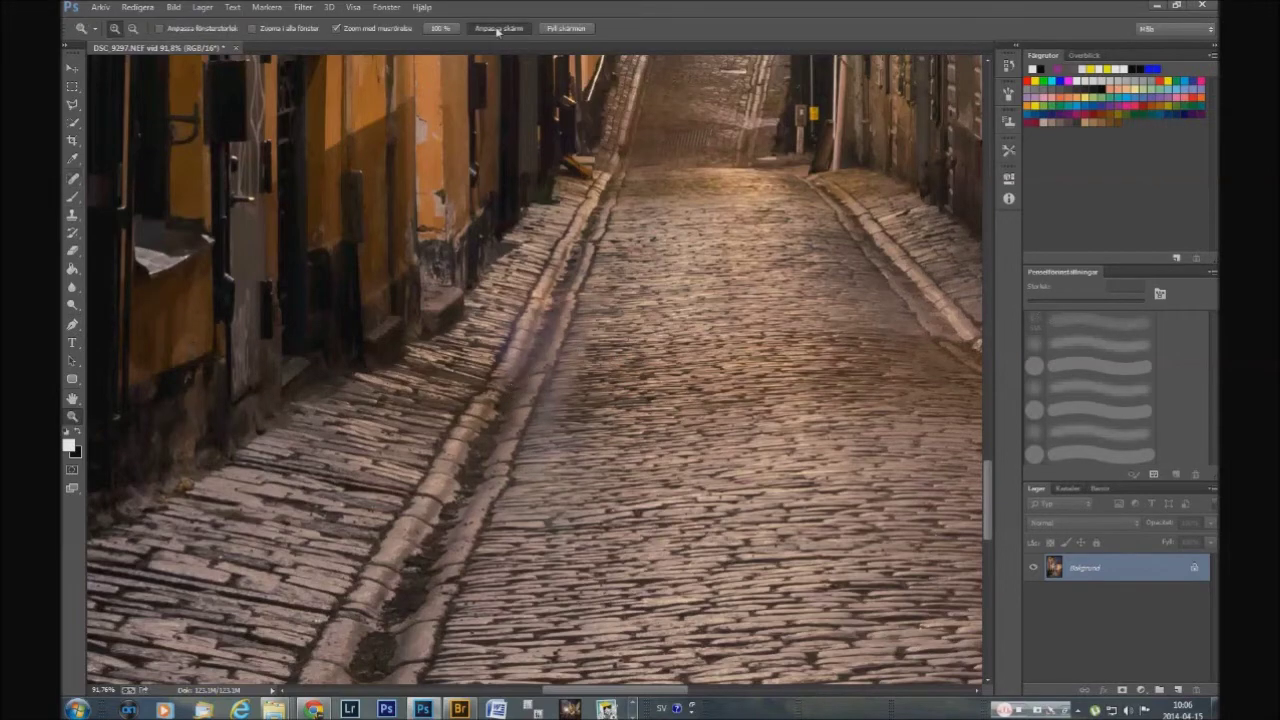
# Step: Zoom onto the sunlit wall and spot-heal the dark specks across it
pyautogui.click(498, 28)
pyautogui.click(686, 375)
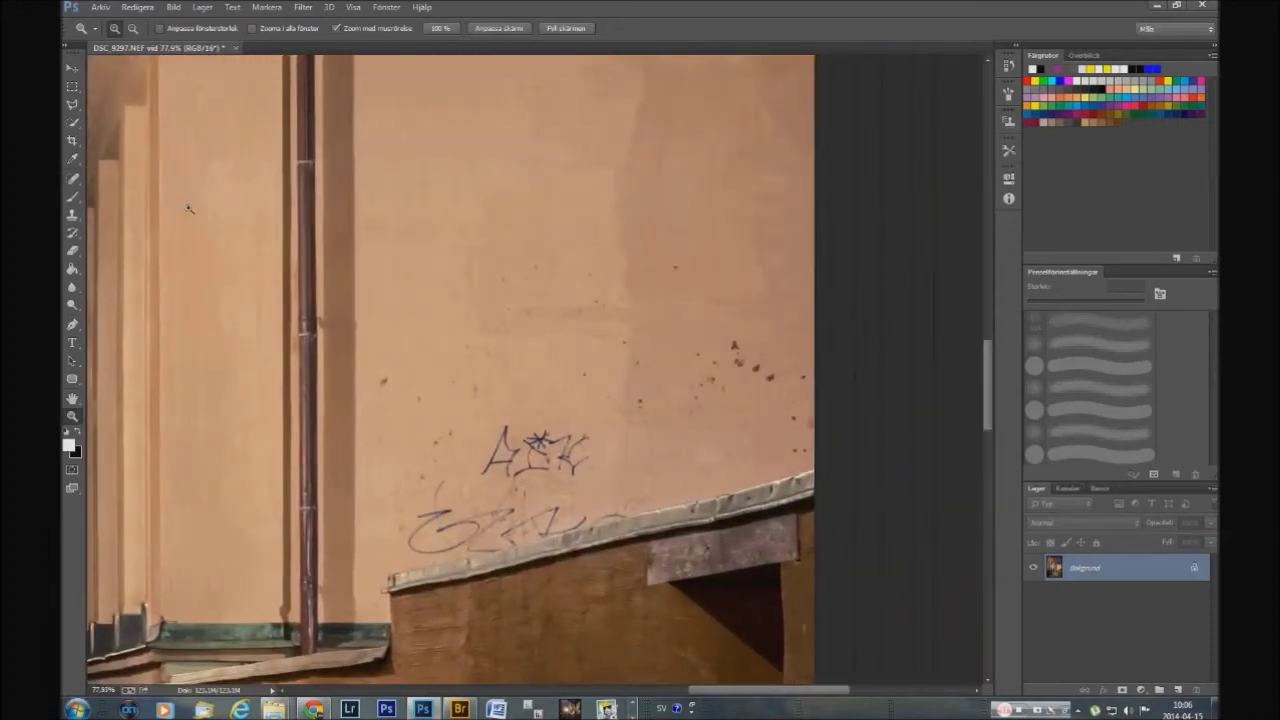
pyautogui.press('j')
pyautogui.click(735, 345)
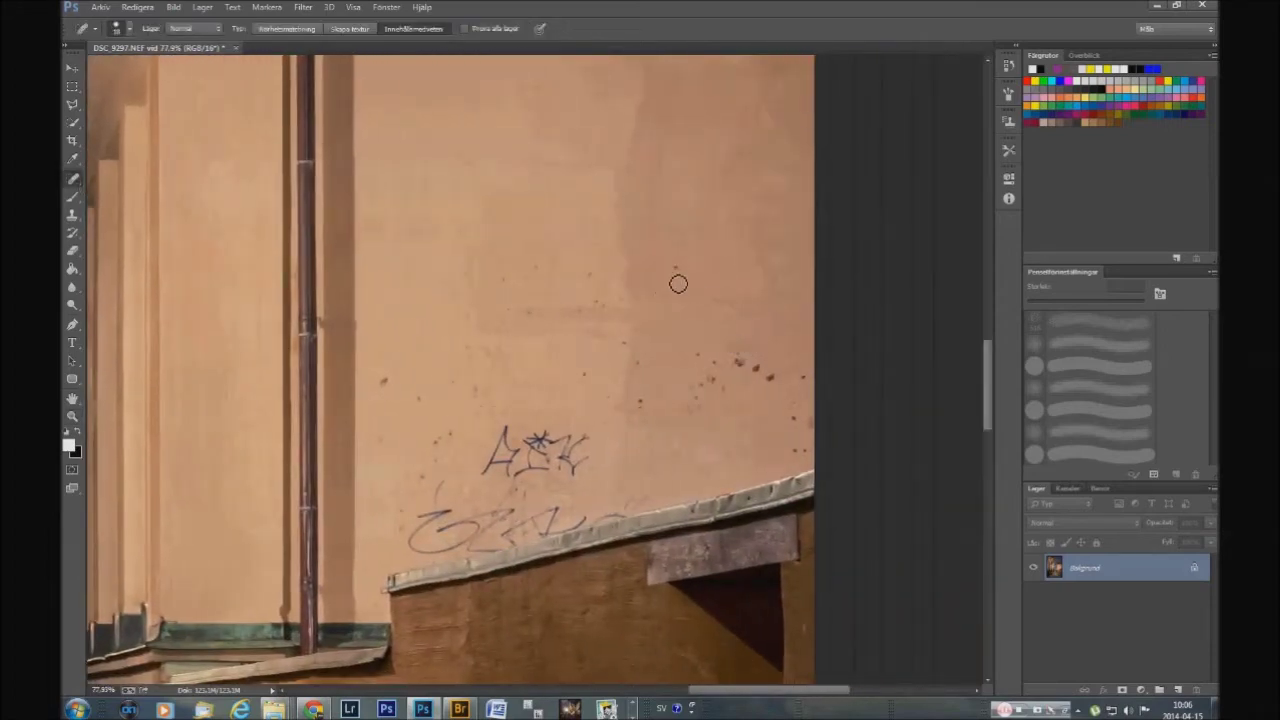
pyautogui.click(626, 300)
pyautogui.click(597, 302)
pyautogui.click(536, 271)
pyautogui.click(505, 277)
pyautogui.click(382, 374)
# Step: Spot-heal the specks around the graffiti and paint over the graffiti letter A
pyautogui.click(449, 434)
pyautogui.click(434, 457)
pyautogui.click(771, 380)
pyautogui.click(755, 366)
pyautogui.click(738, 362)
pyautogui.click(796, 405)
pyautogui.click(802, 452)
pyautogui.click(741, 368)
pyautogui.click(641, 402)
pyautogui.moveTo(637, 364); pyautogui.dragTo(624, 342)
pyautogui.click(589, 377)
pyautogui.moveTo(606, 396); pyautogui.dragTo(612, 426)
pyautogui.moveTo(485, 443)
pyautogui.mouseDown()
pyautogui.moveTo(505, 468)
pyautogui.moveTo(563, 473)
pyautogui.moveTo(575, 420)
pyautogui.moveTo(557, 454)
pyautogui.mouseUp()
# Step: With a 96 px Clone Stamp, cover the graffiti above the roof with wall texture
pyautogui.press('s')
pyautogui.rightClick(505, 358)
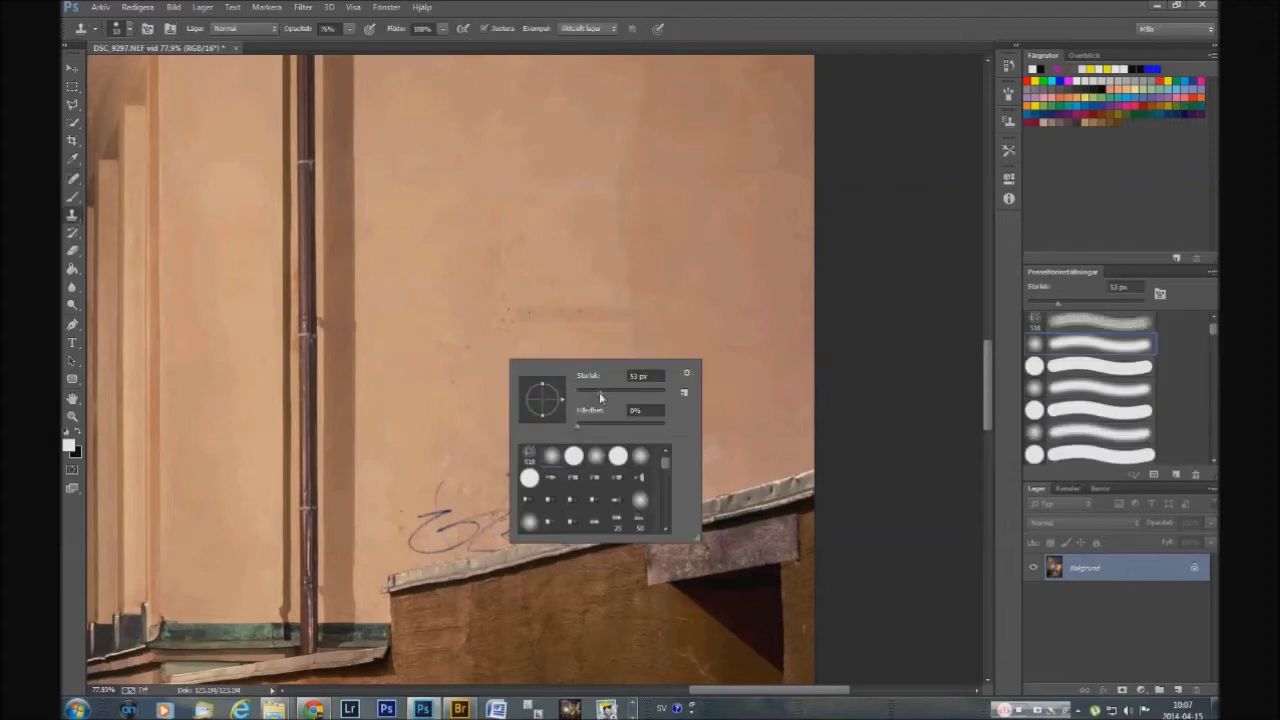
pyautogui.write('96')
pyautogui.press('Return')
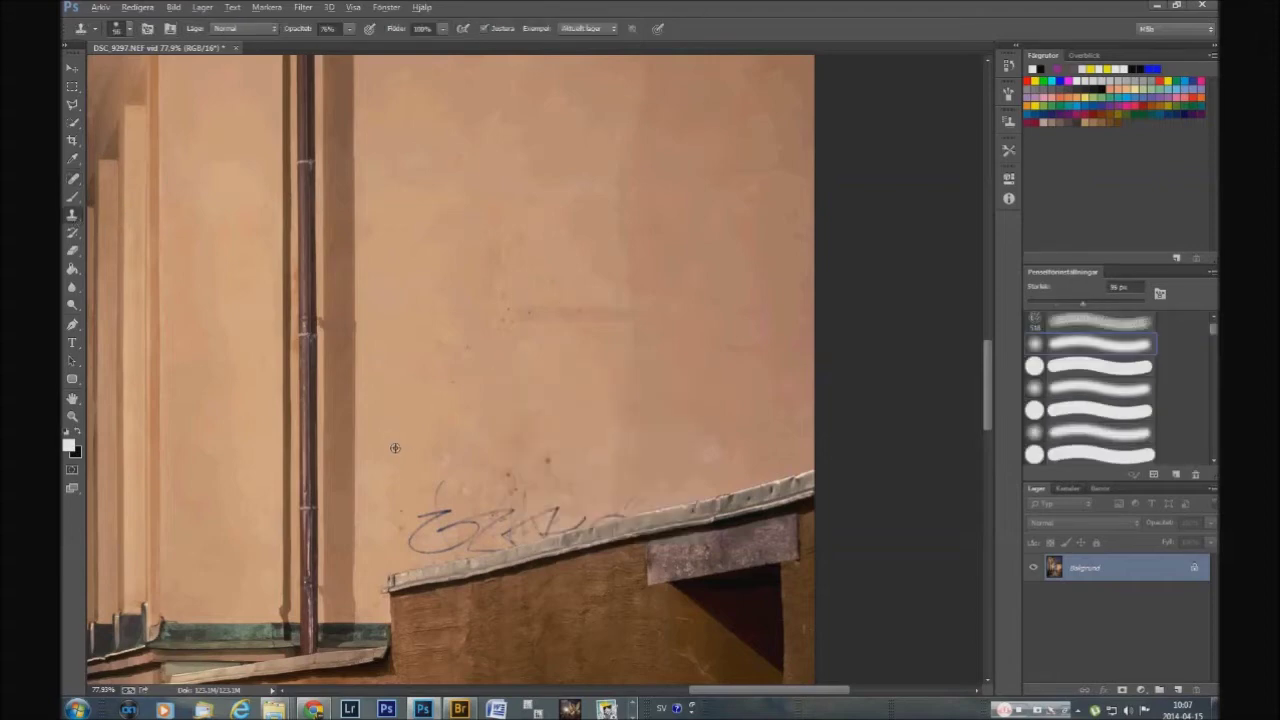
pyautogui.click(430, 530)
pyautogui.click(480, 520)
pyautogui.click(550, 515)
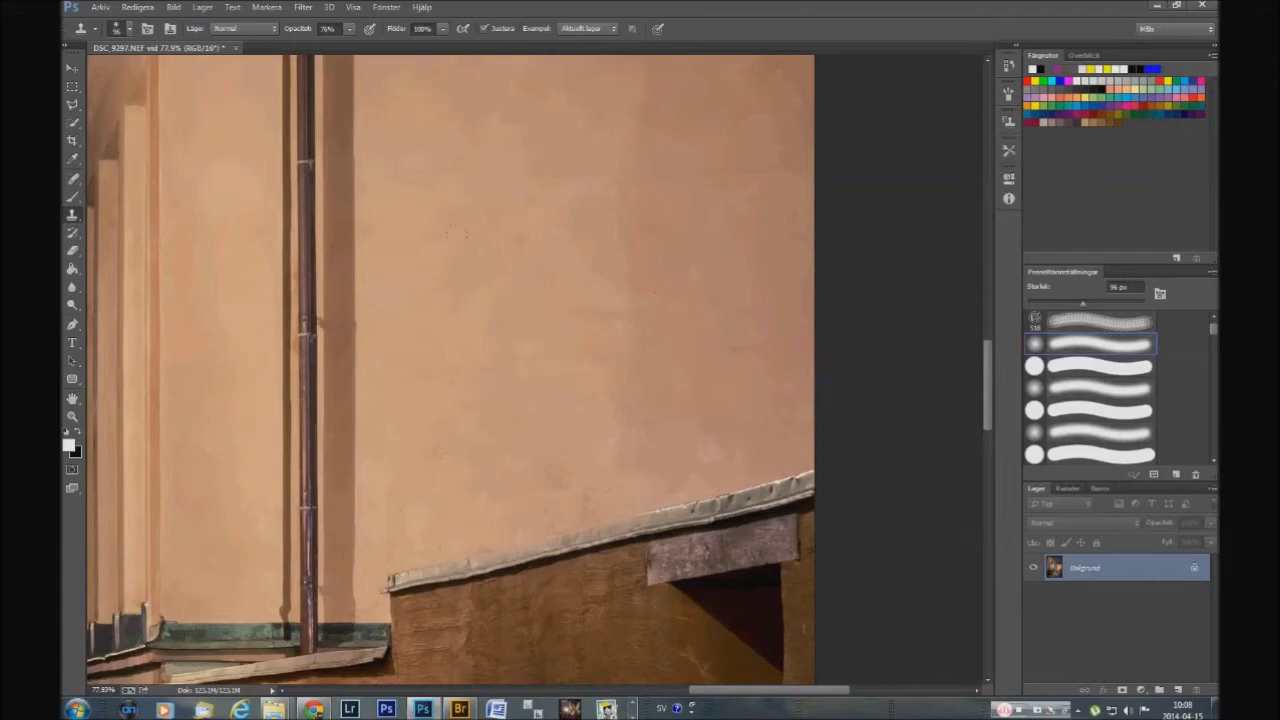
# Step: Re-zoom the view onto the wall and then the lamp flare area
pyautogui.press('z')
pyautogui.click(499, 28)
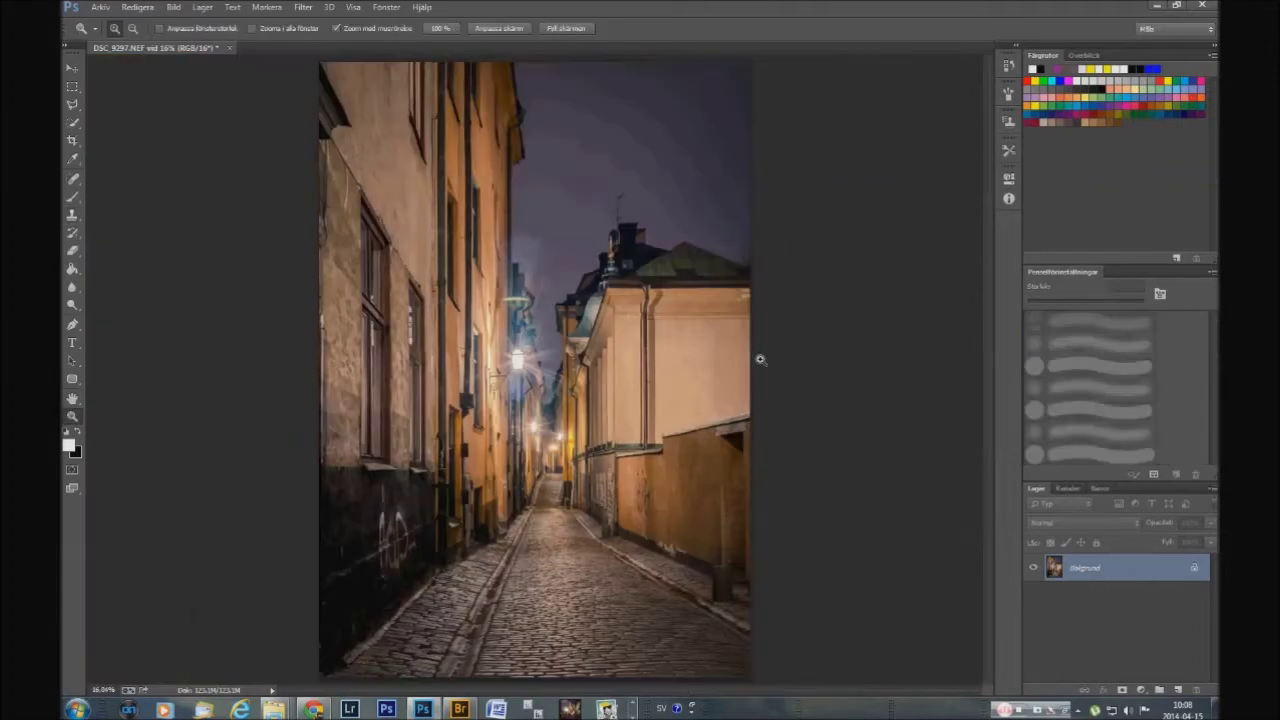
pyautogui.moveTo(718, 409)
pyautogui.mouseDown()
pyautogui.moveTo(790, 409)
pyautogui.moveTo(806, 438)
pyautogui.mouseUp()
pyautogui.press('j')
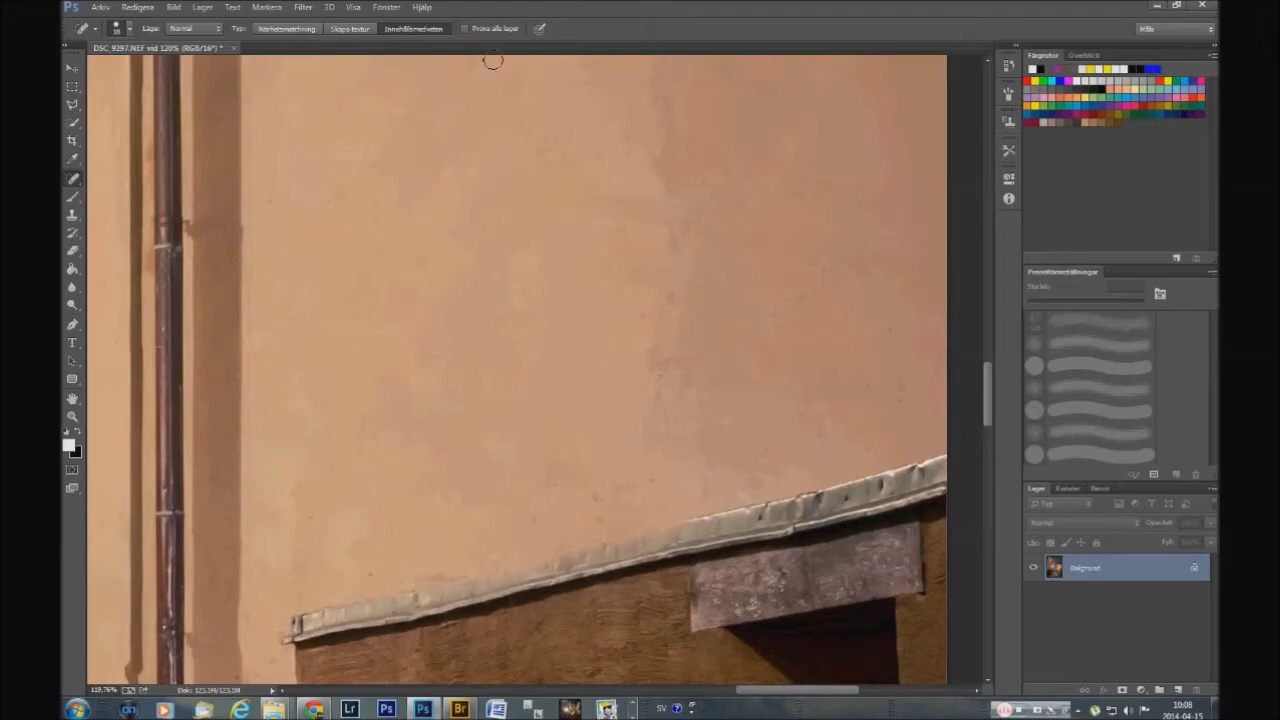
pyautogui.press('z')
pyautogui.click(499, 28)
pyautogui.moveTo(503, 295); pyautogui.dragTo(580, 295)
pyautogui.click(72, 214)
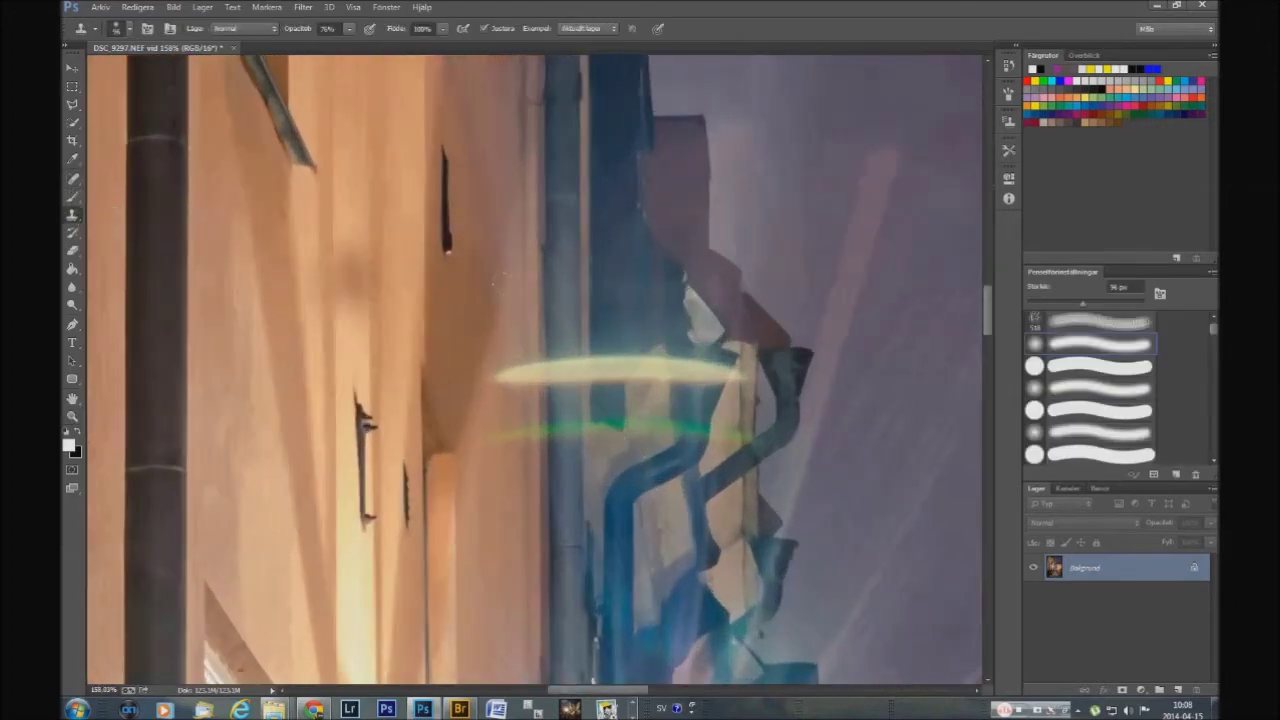
# Step: With a 25 px clone brush at 85% opacity, cover the yellow streak and drainpipe glow
pyautogui.rightClick(640, 300)
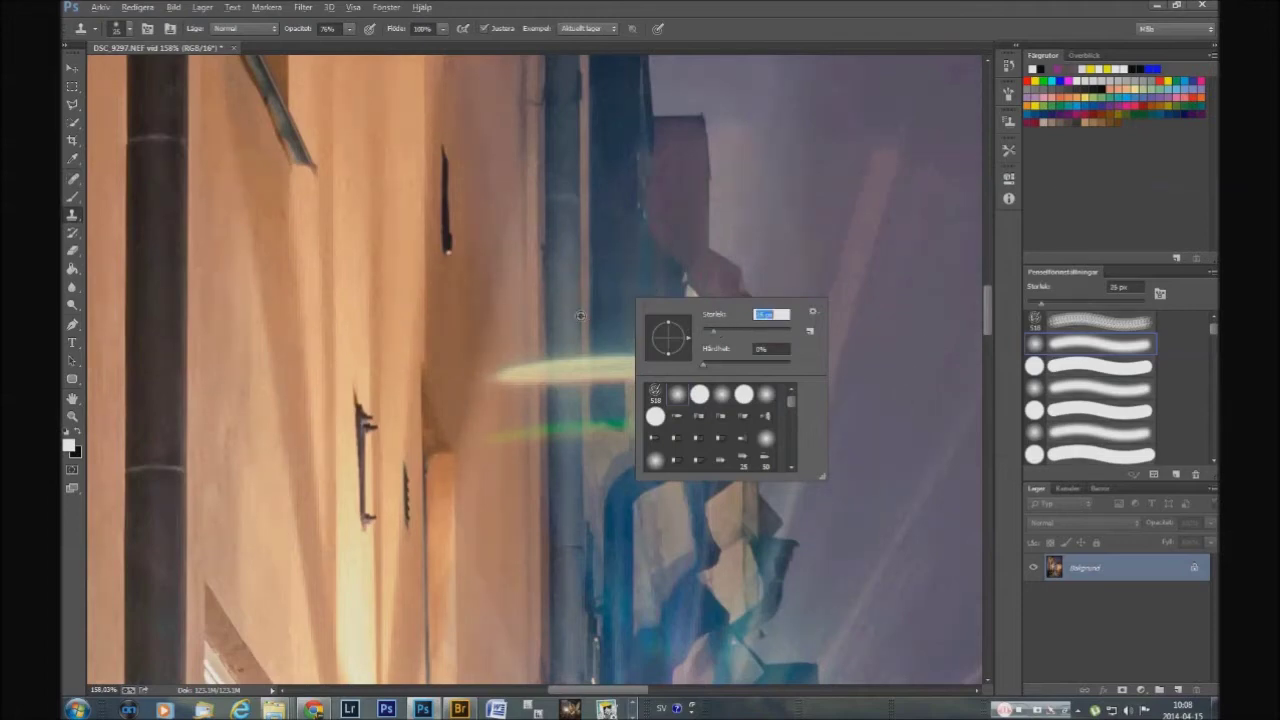
pyautogui.press('Return')
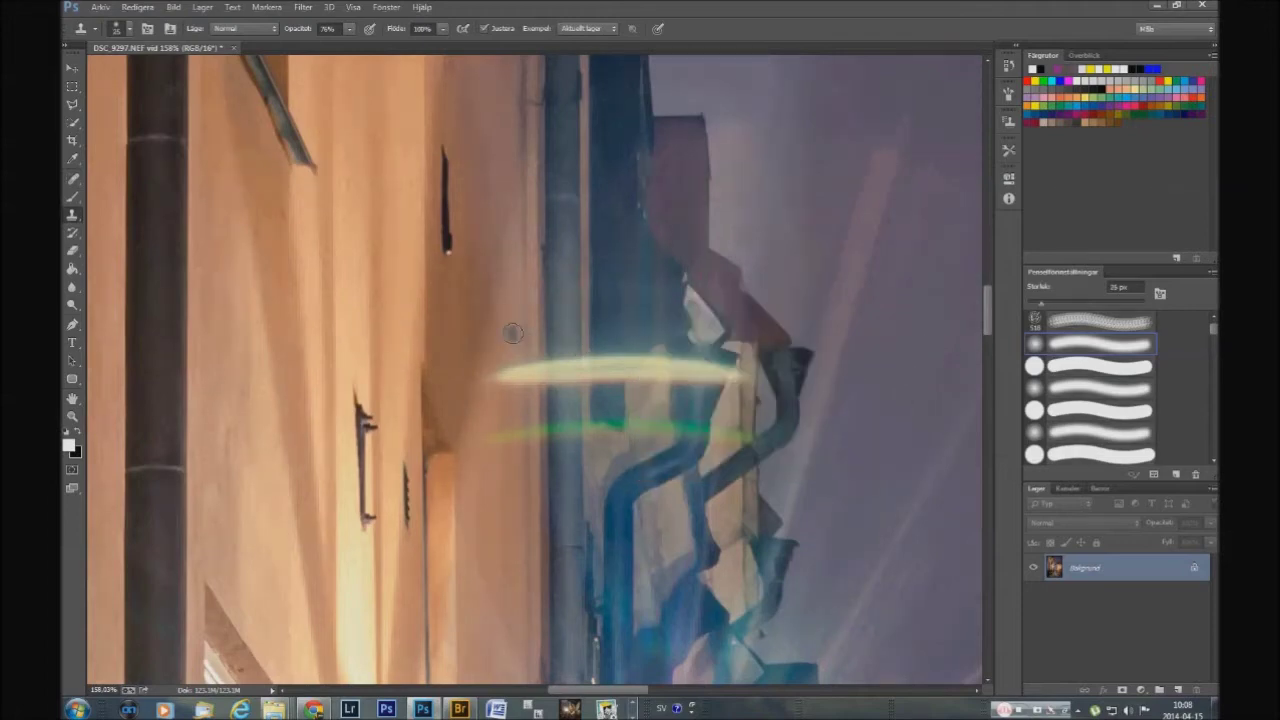
pyautogui.moveTo(578, 351)
pyautogui.mouseDown()
pyautogui.moveTo(491, 366)
pyautogui.moveTo(640, 357)
pyautogui.moveTo(550, 380)
pyautogui.moveTo(503, 376)
pyautogui.moveTo(665, 378)
pyautogui.moveTo(669, 362)
pyautogui.moveTo(608, 360)
pyautogui.mouseUp()
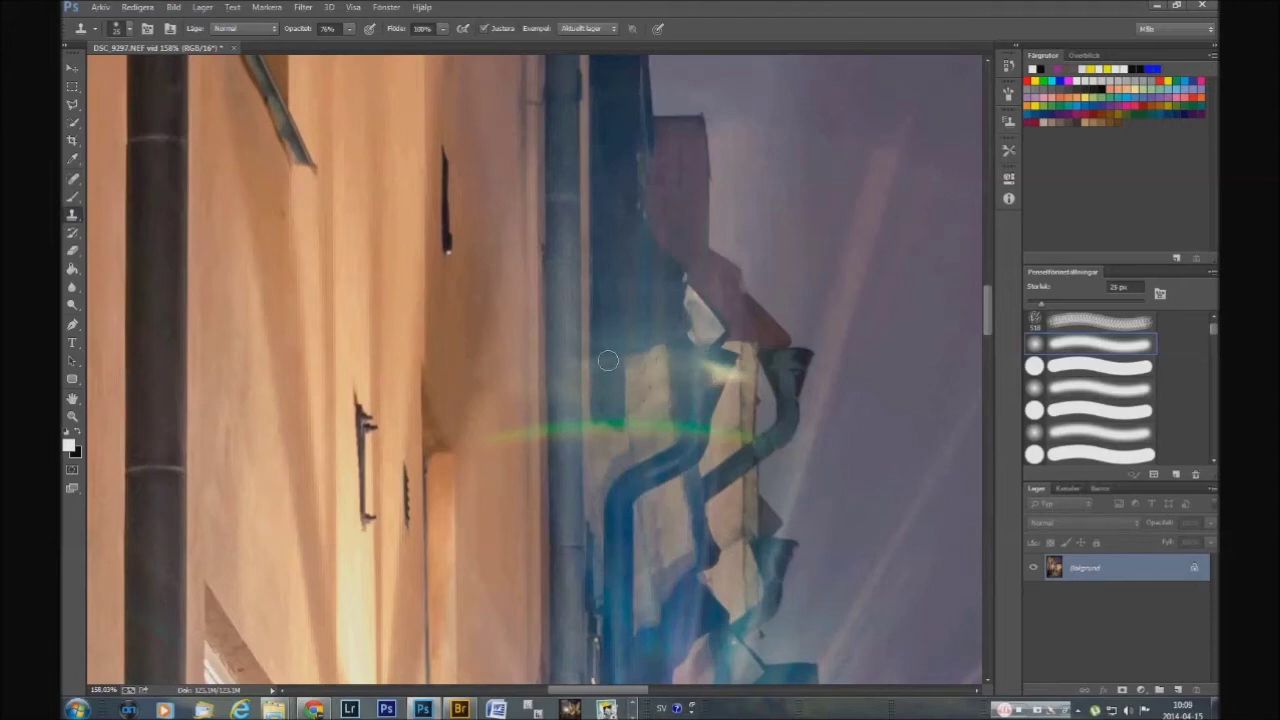
pyautogui.moveTo(349, 28); pyautogui.dragTo(357, 48)
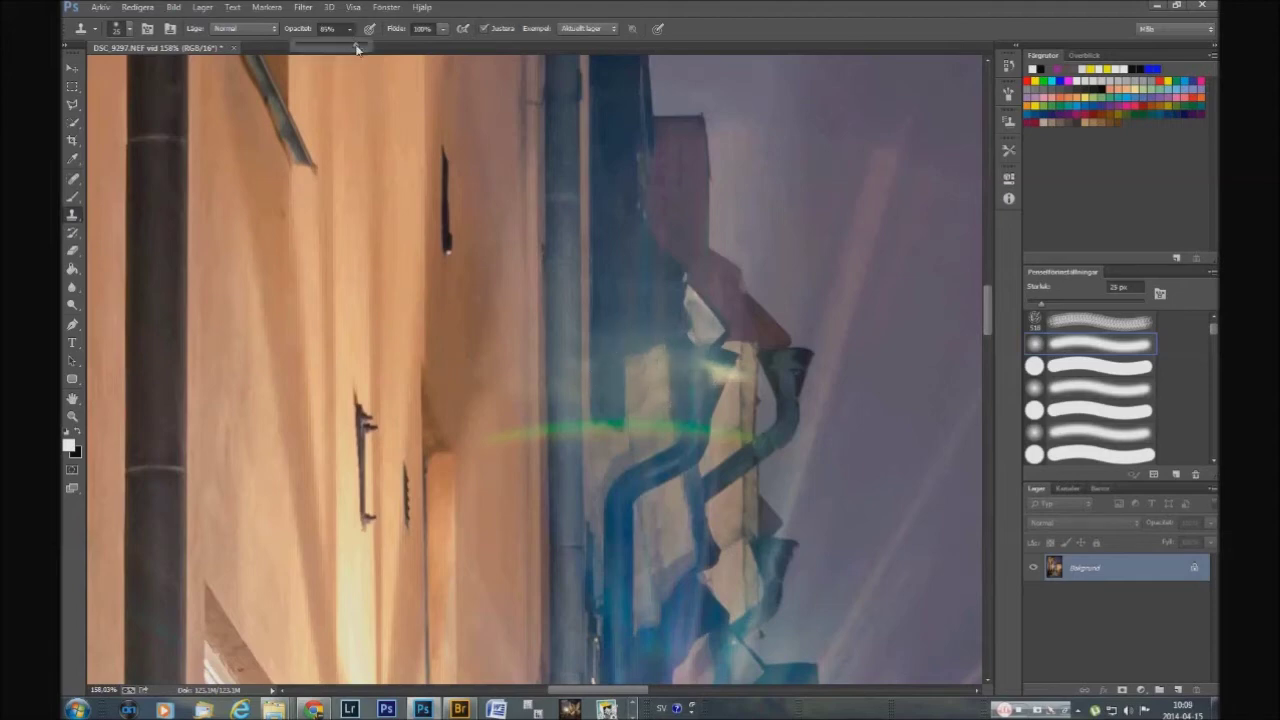
pyautogui.click(707, 397)
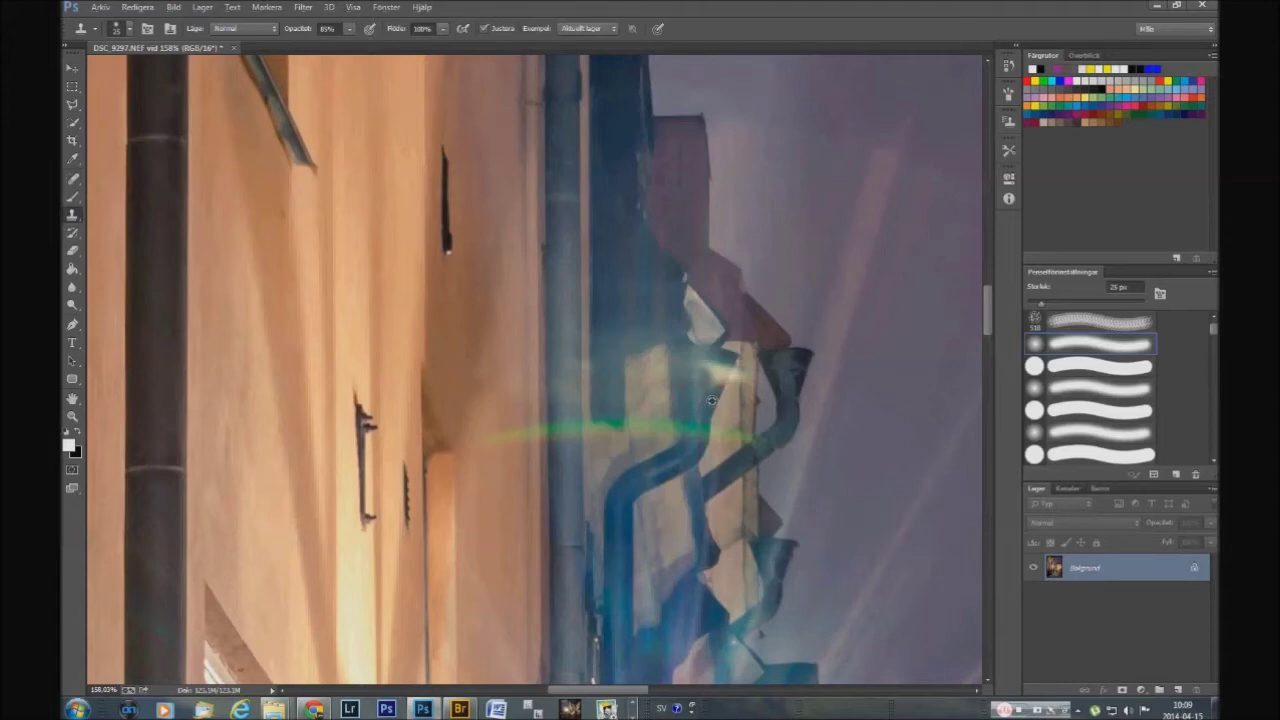
pyautogui.moveTo(719, 379); pyautogui.dragTo(732, 366)
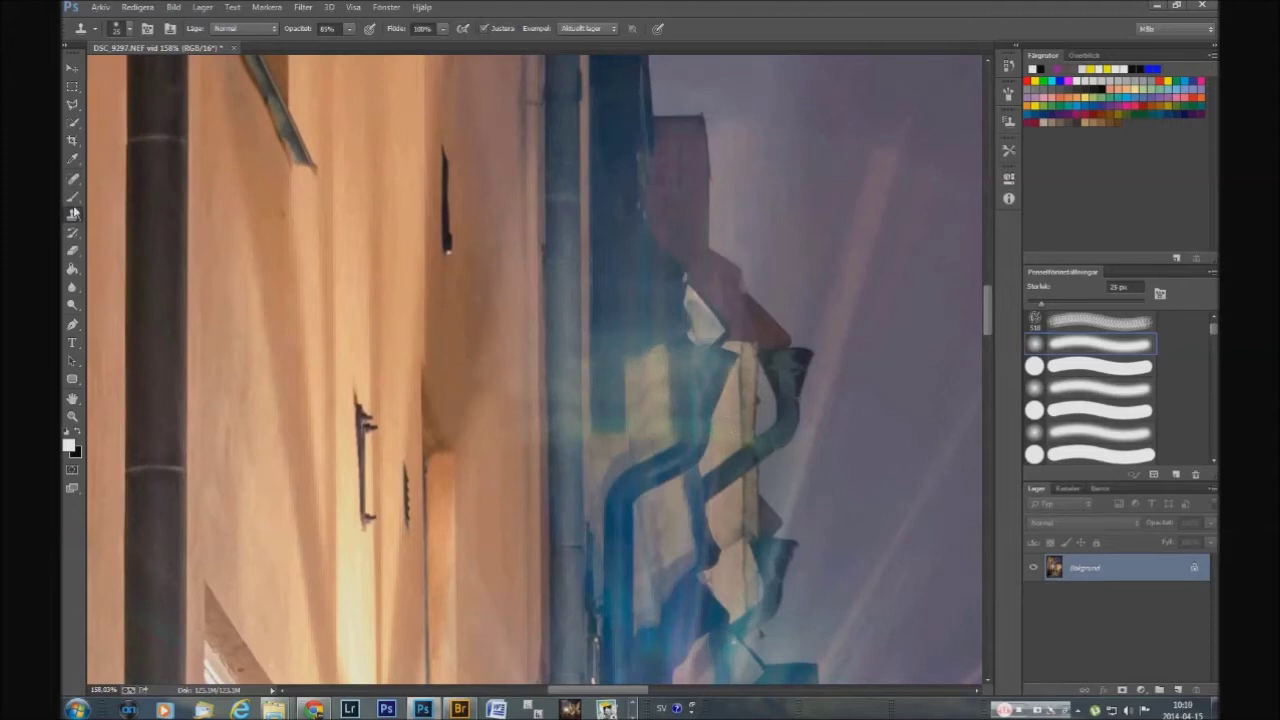
# Step: At 91% opacity, clone a flare patch on the wall and undo the dark smudge
pyautogui.click(349, 28)
pyautogui.click(578, 284)
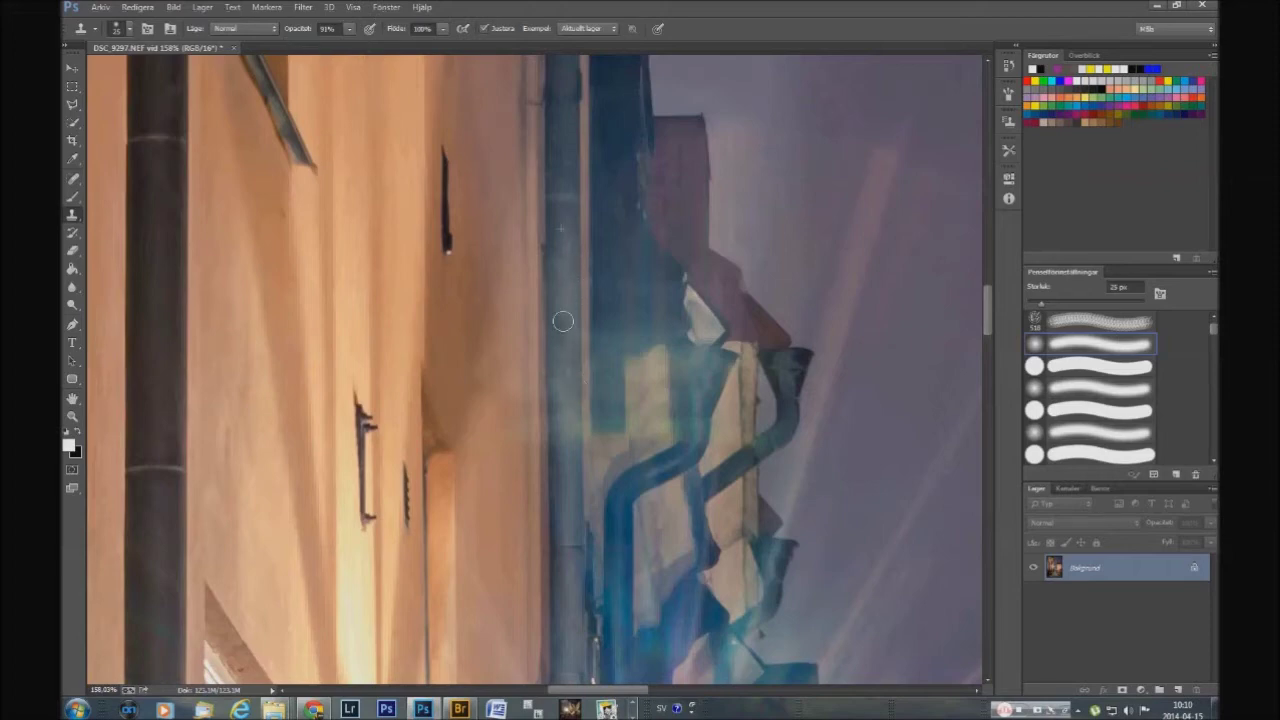
pyautogui.click(72, 178)
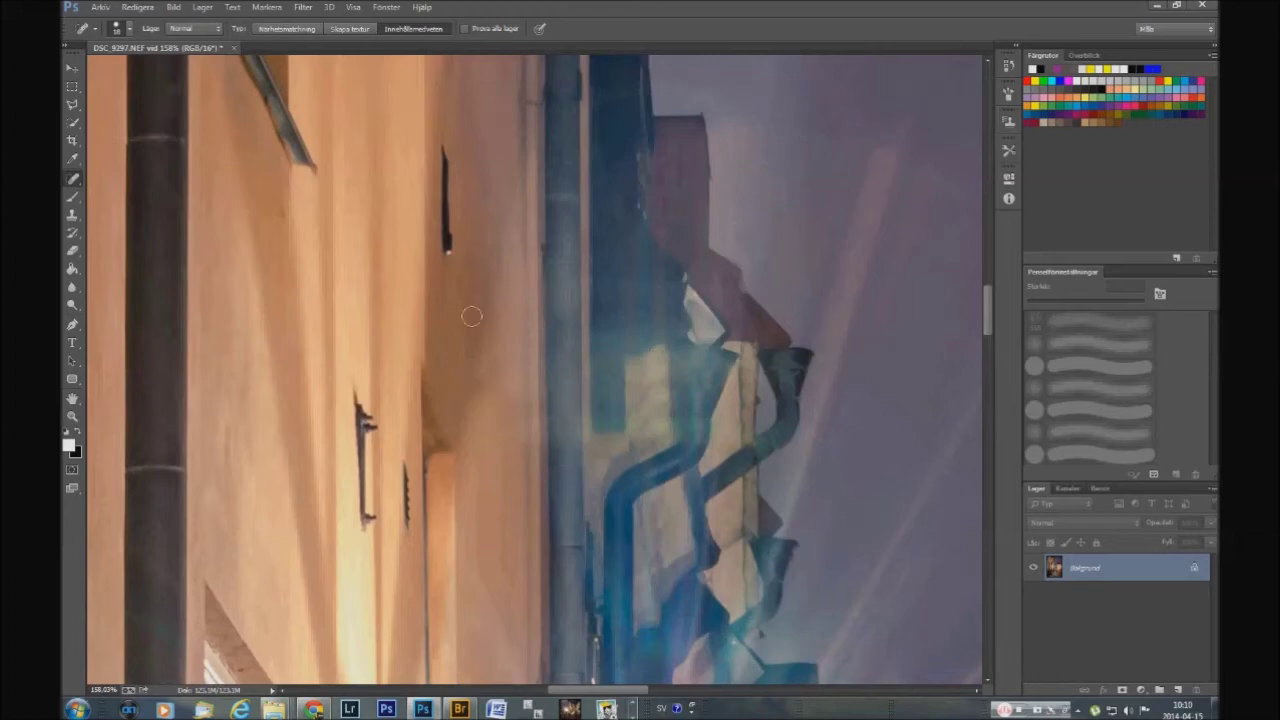
pyautogui.click(72, 214)
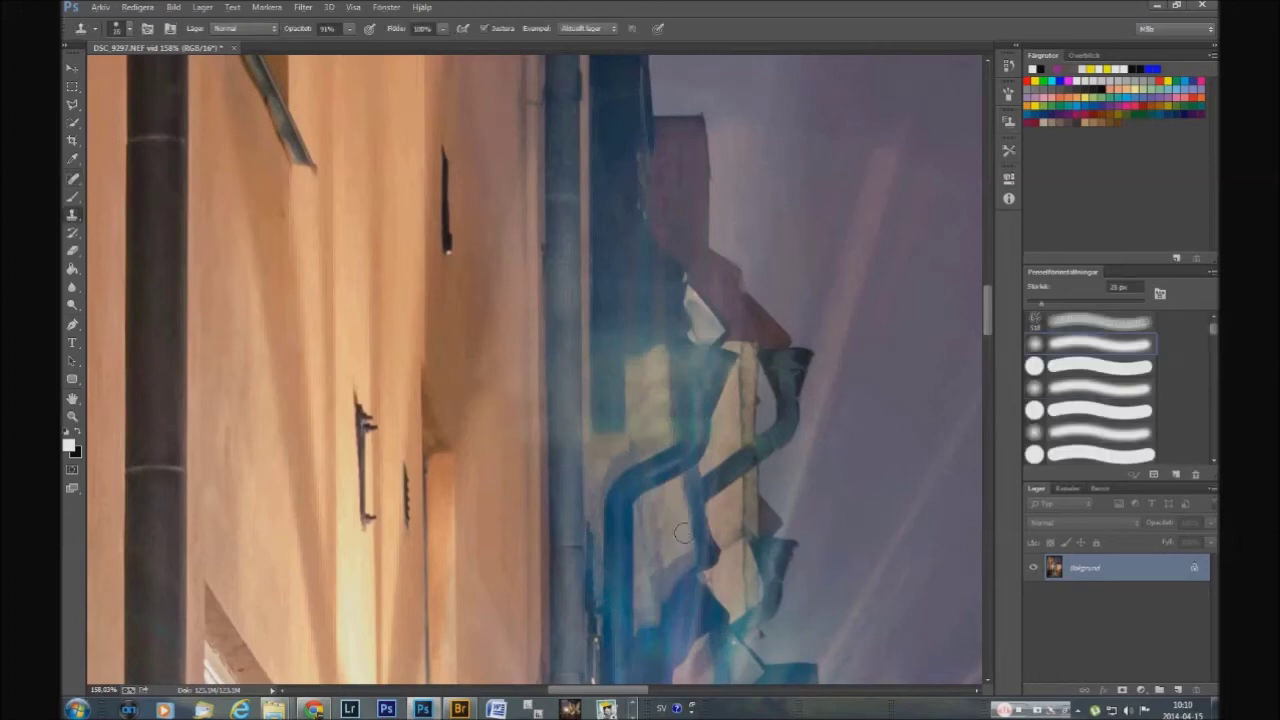
pyautogui.click(656, 366)
pyautogui.hotkey('ctrl', 'z')
# Step: Zoom in with the Spot Healing Brush and pan across the photo to inspect the walls
pyautogui.press('z')
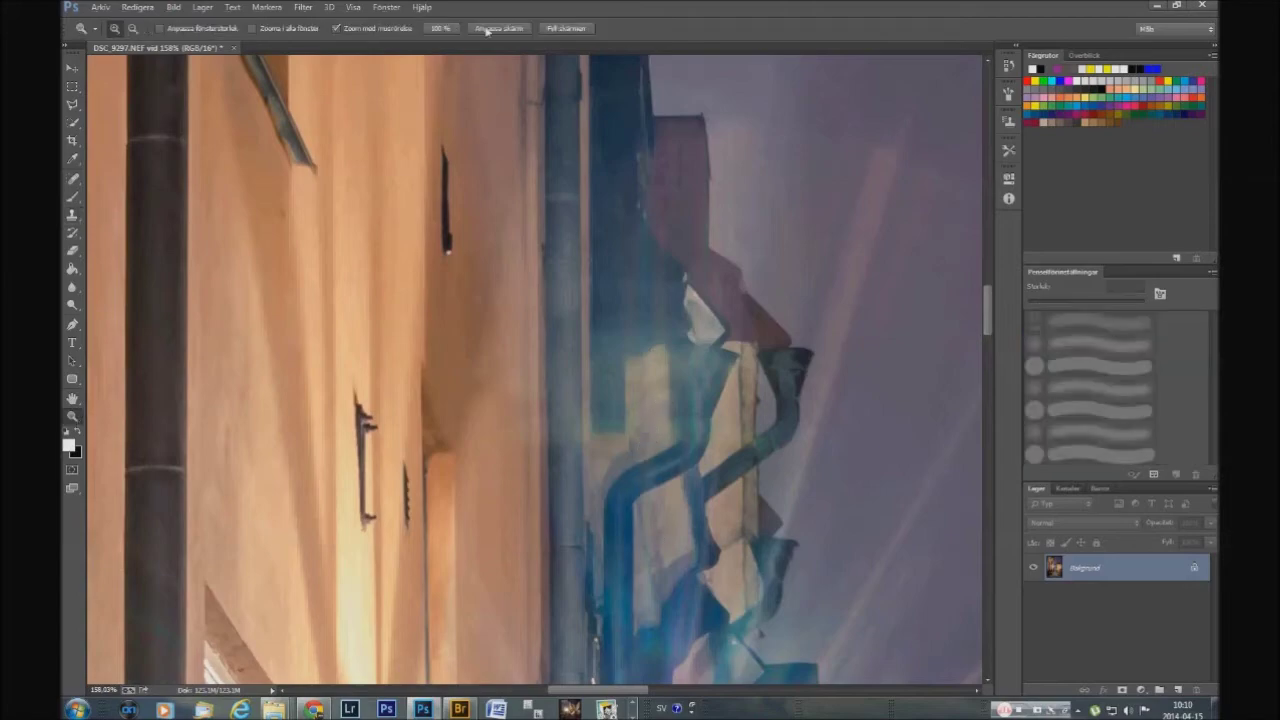
pyautogui.hotkey('ctrl', '0')
pyautogui.click(533, 501)
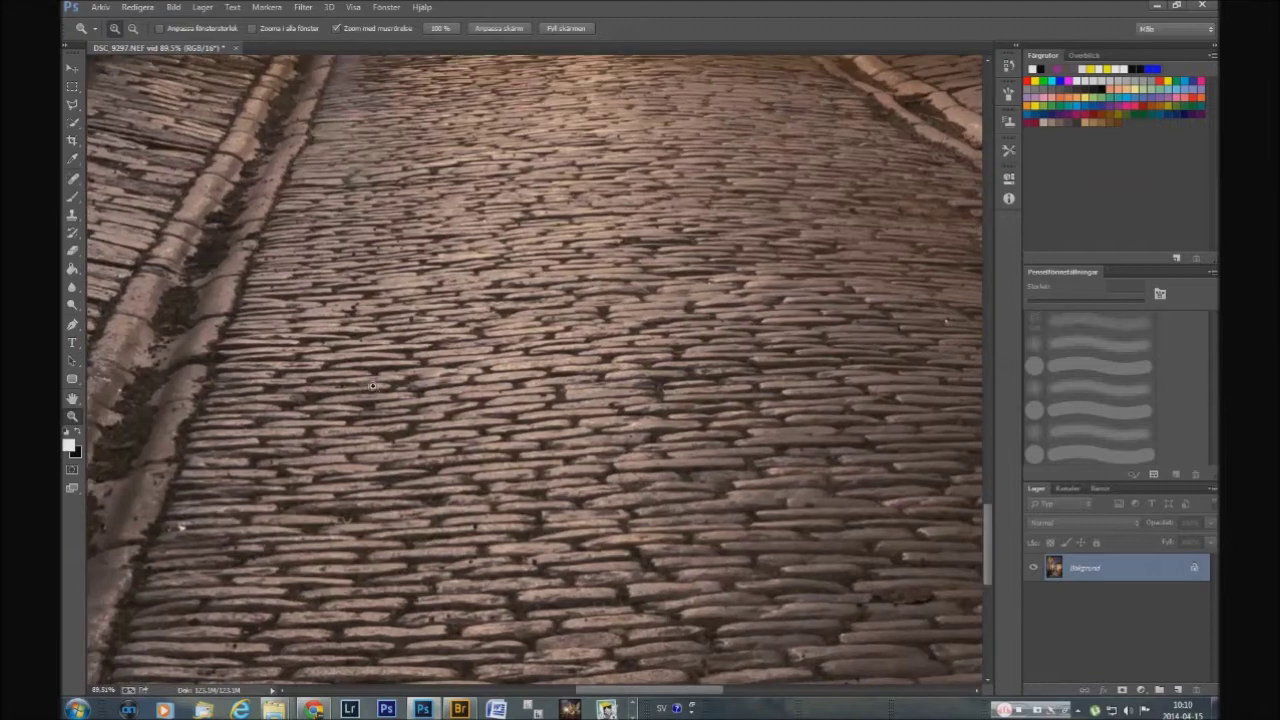
pyautogui.press('j')
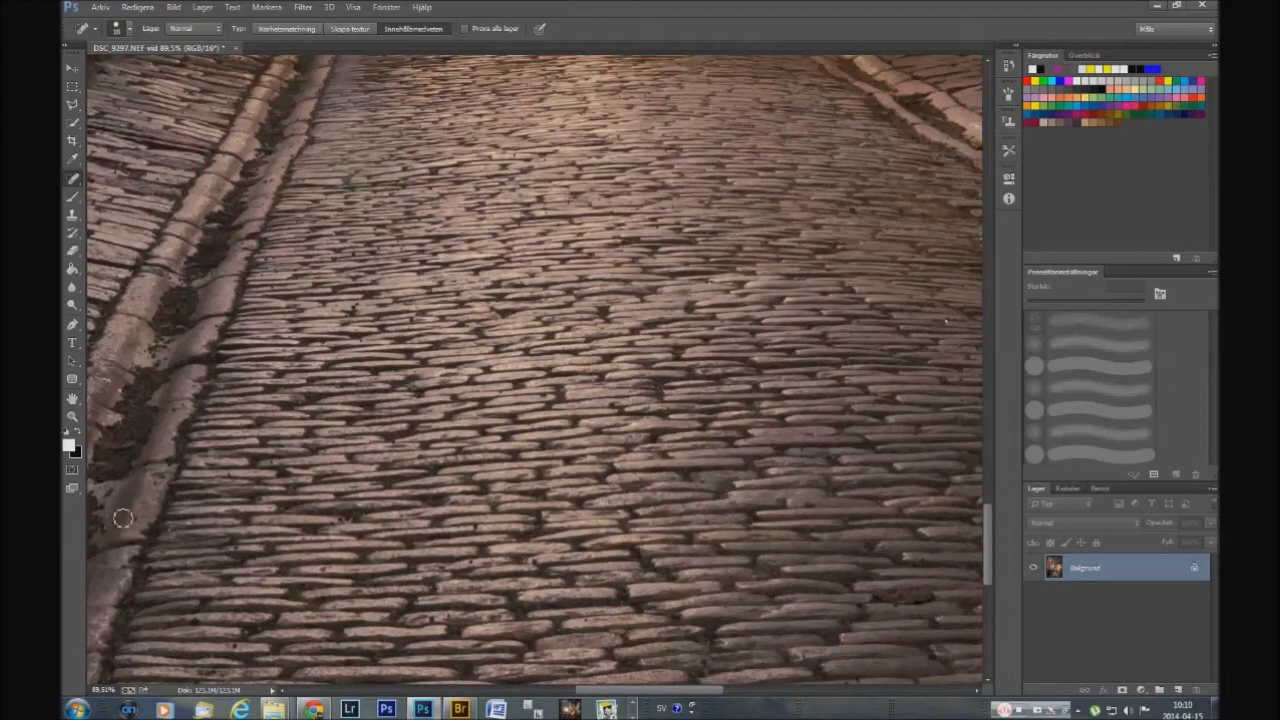
pyautogui.moveTo(622, 691); pyautogui.dragTo(744, 693)
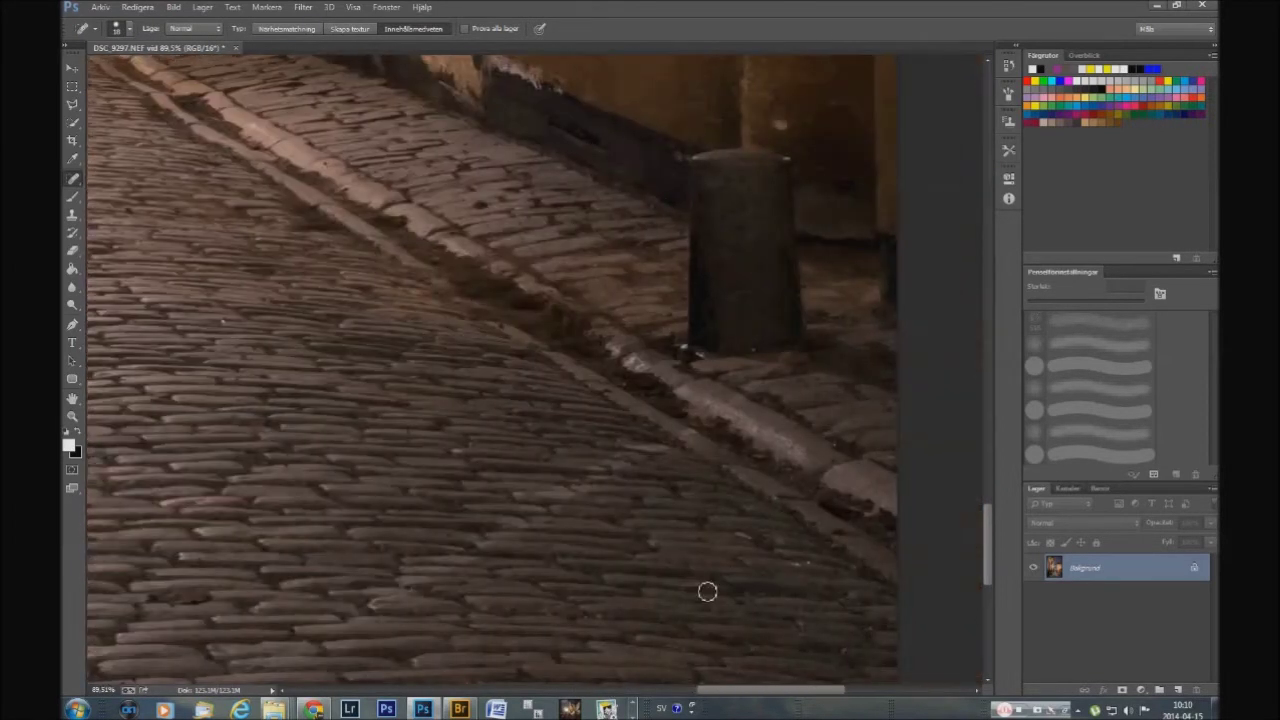
pyautogui.scroll(-3, 831, 386)
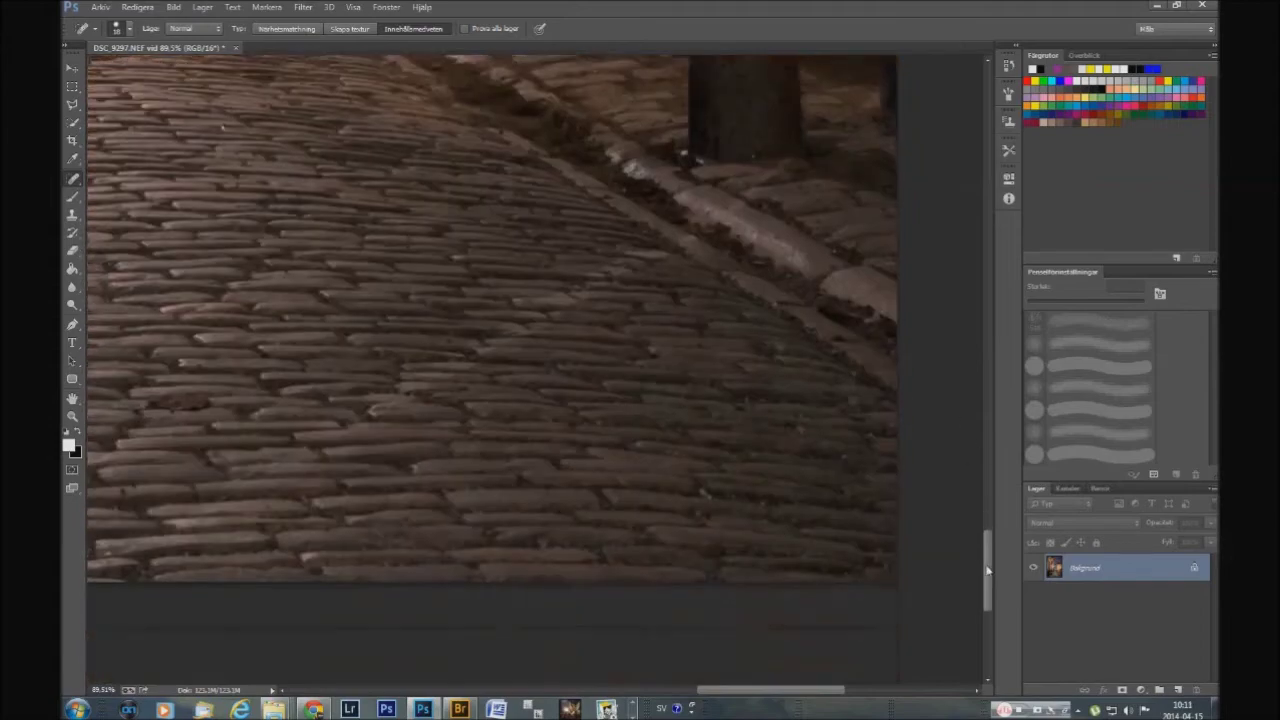
pyautogui.moveTo(795, 692); pyautogui.dragTo(518, 692)
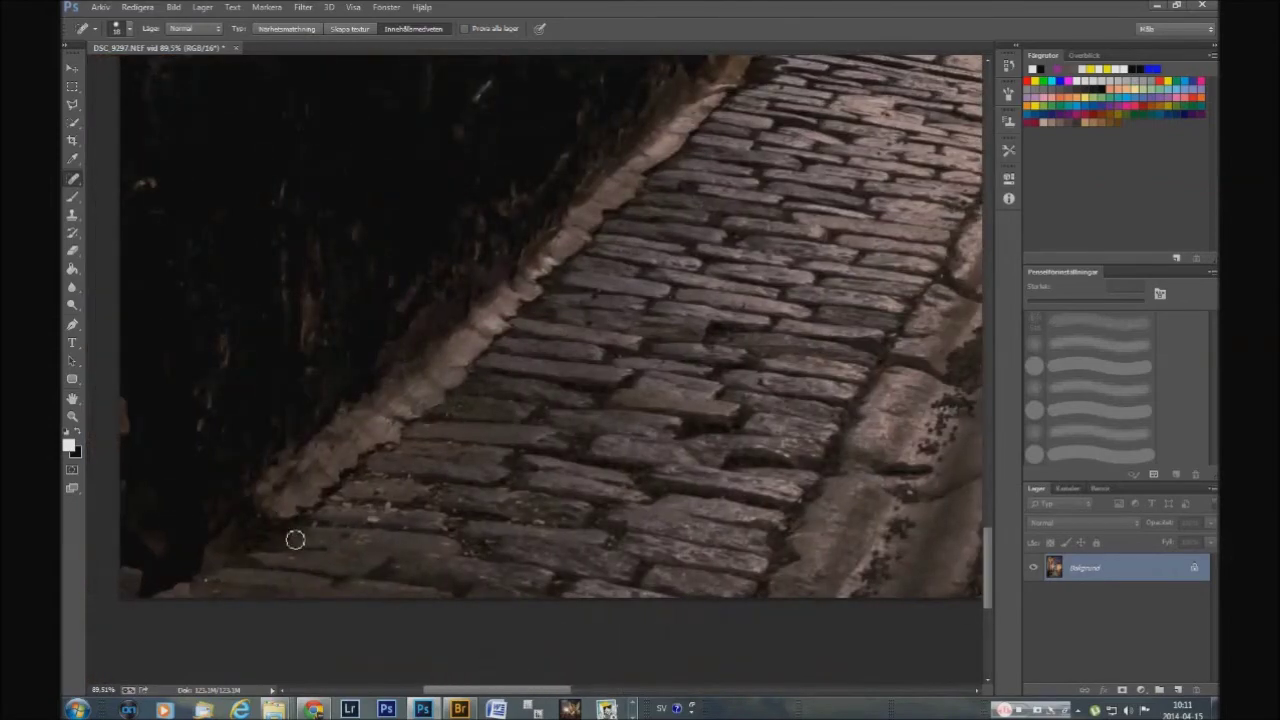
pyautogui.moveTo(988, 562); pyautogui.dragTo(990, 480)
pyautogui.moveTo(543, 692); pyautogui.dragTo(781, 694)
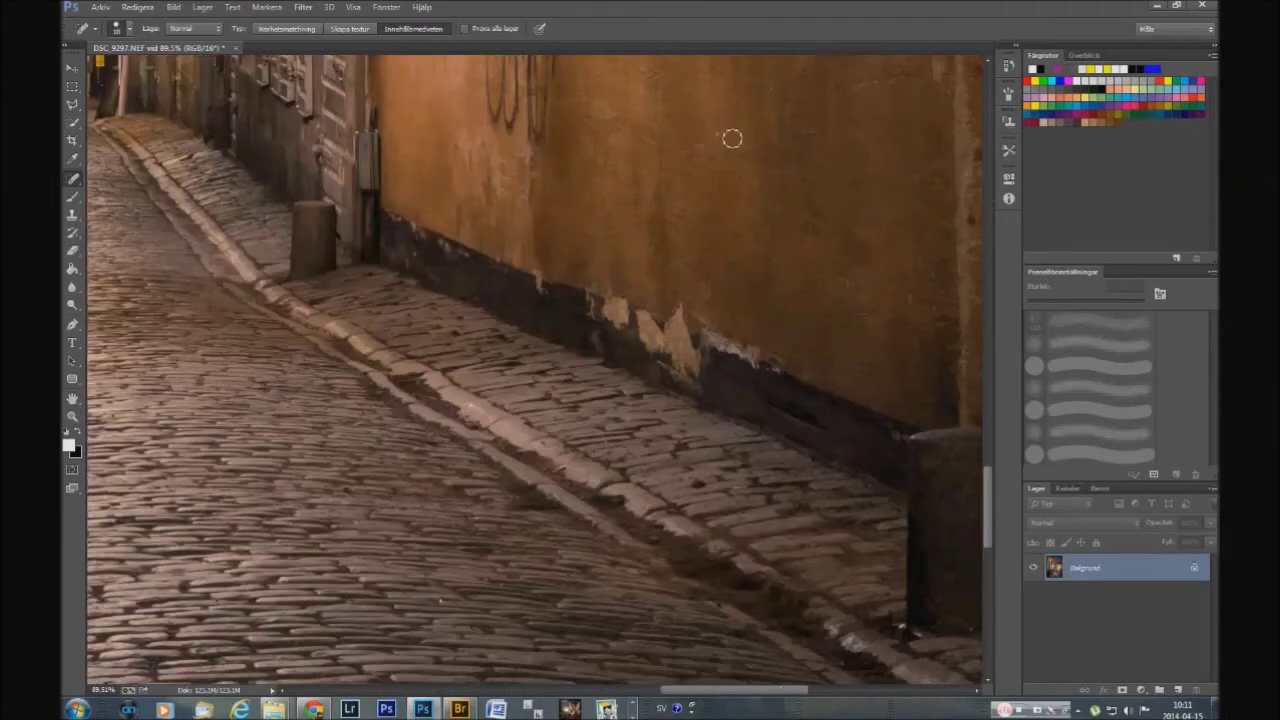
pyautogui.moveTo(990, 512); pyautogui.dragTo(991, 572)
pyautogui.moveTo(743, 692)
pyautogui.mouseDown()
pyautogui.moveTo(823, 694)
pyautogui.moveTo(680, 693)
pyautogui.mouseUp()
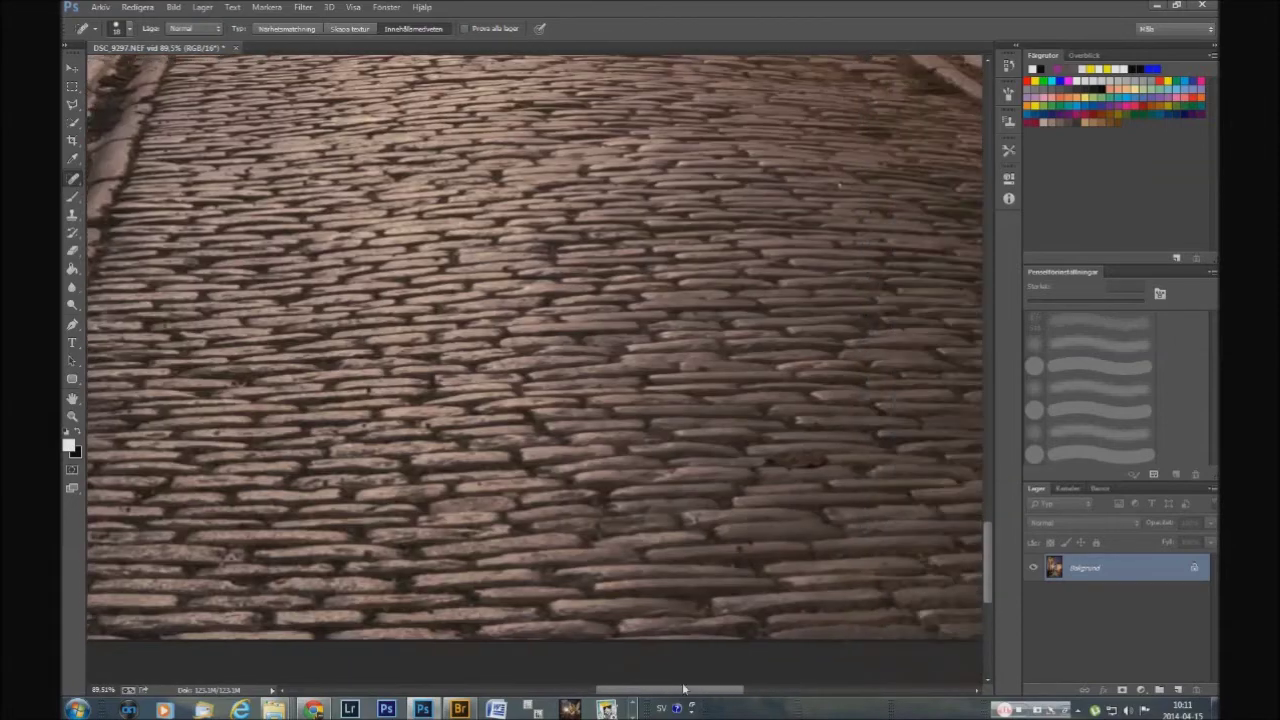
pyautogui.scroll(3, 828, 527)
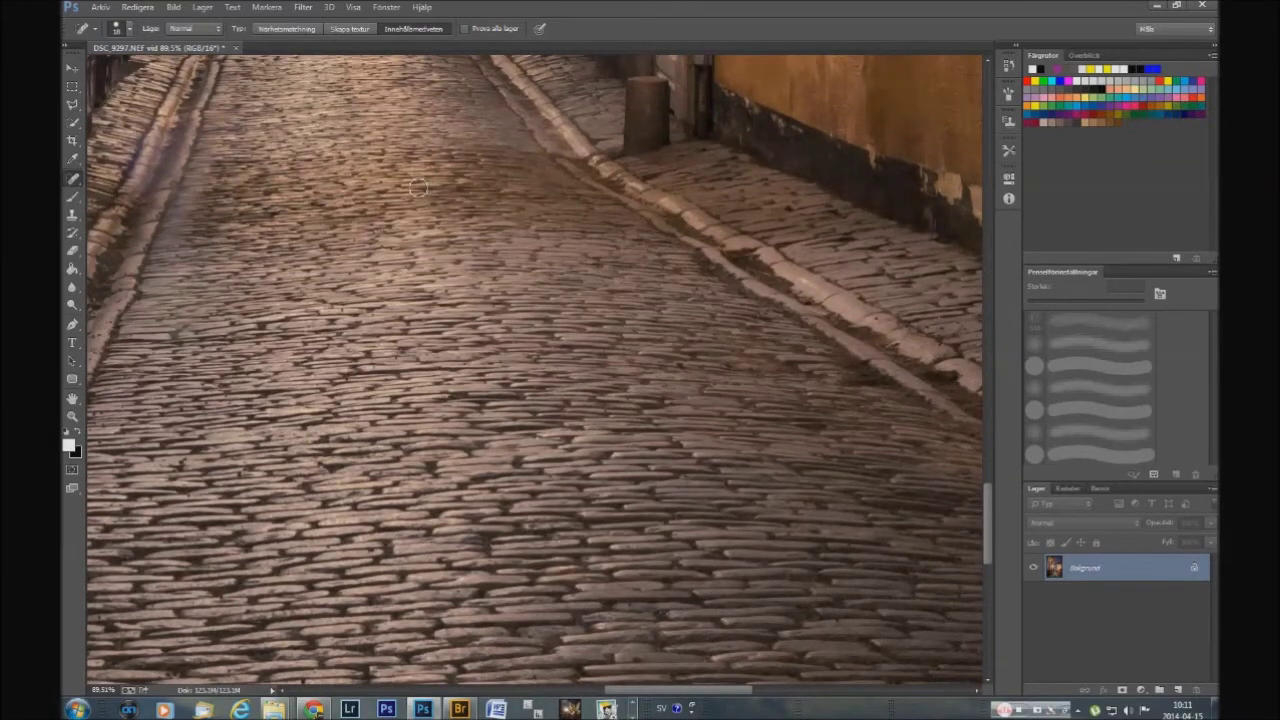
pyautogui.moveTo(691, 693); pyautogui.dragTo(609, 695)
pyautogui.scroll(5, 555, 459)
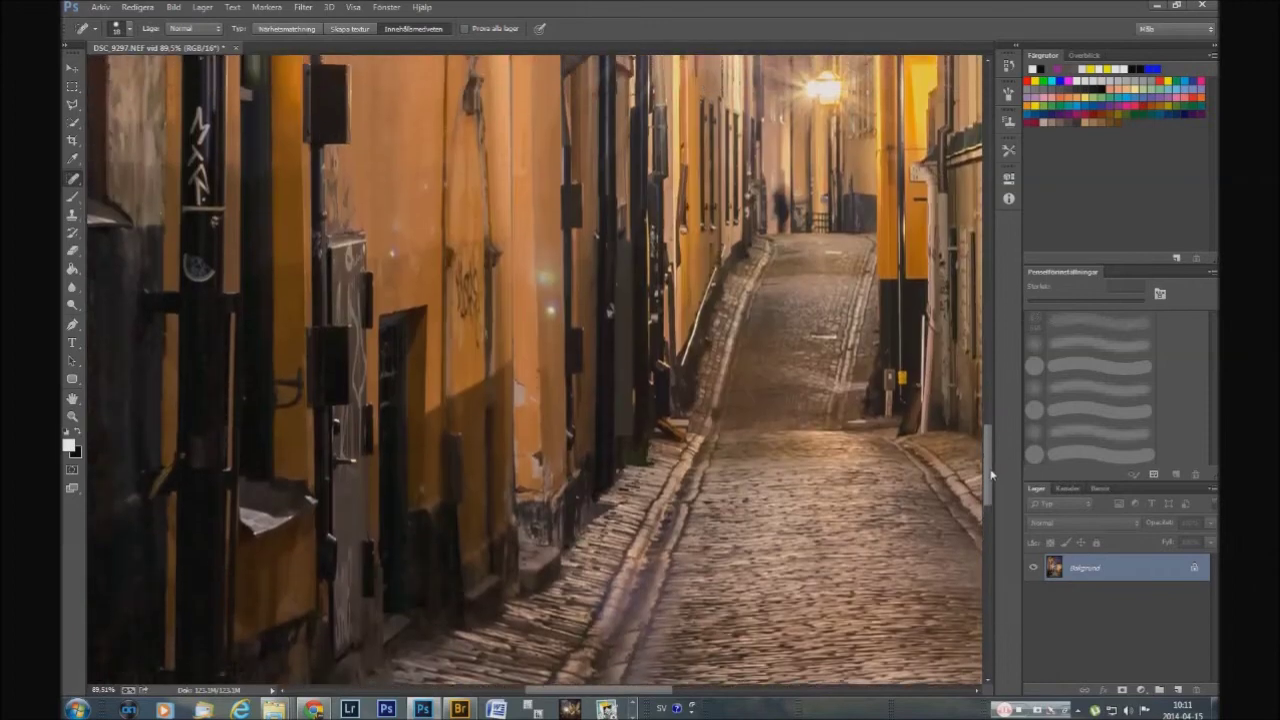
pyautogui.scroll(5, 555, 459)
# Step: Heal the dark wall speck, green flare spot, another wall spot, and the distant walking figure
pyautogui.click(550, 415)
pyautogui.click(545, 381)
pyautogui.click(399, 335)
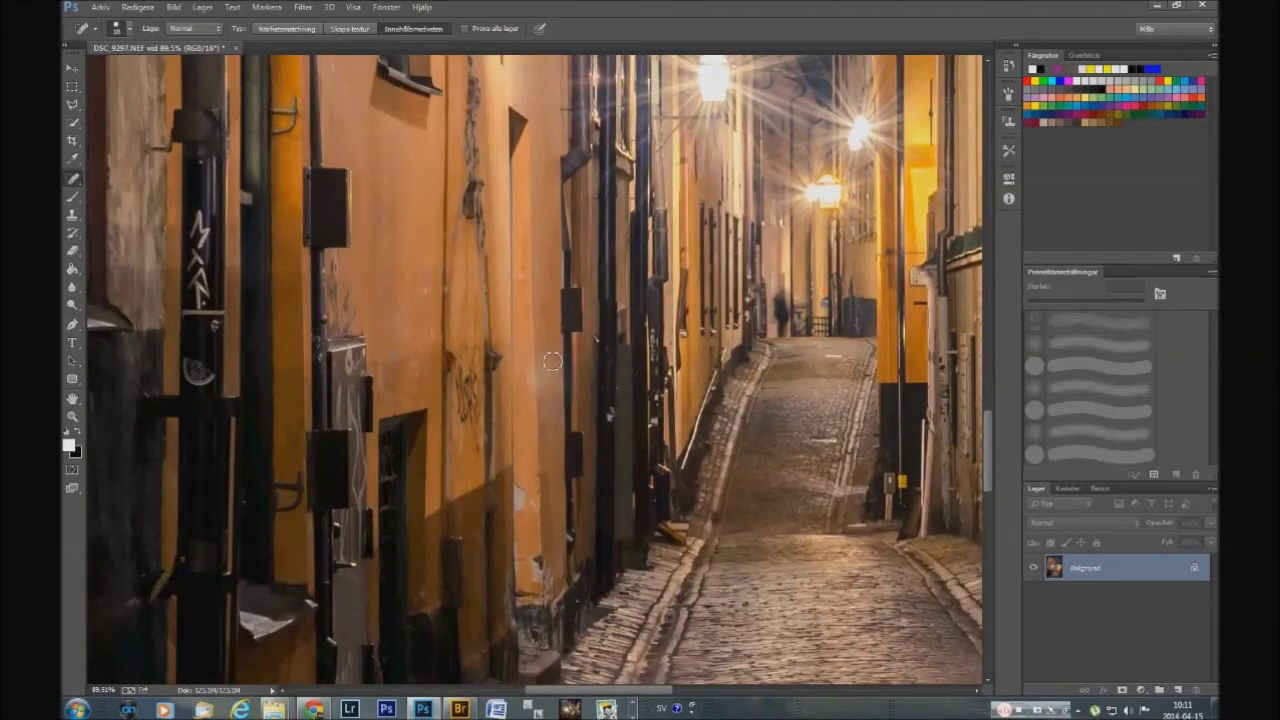
pyautogui.moveTo(782, 290); pyautogui.dragTo(780, 332)
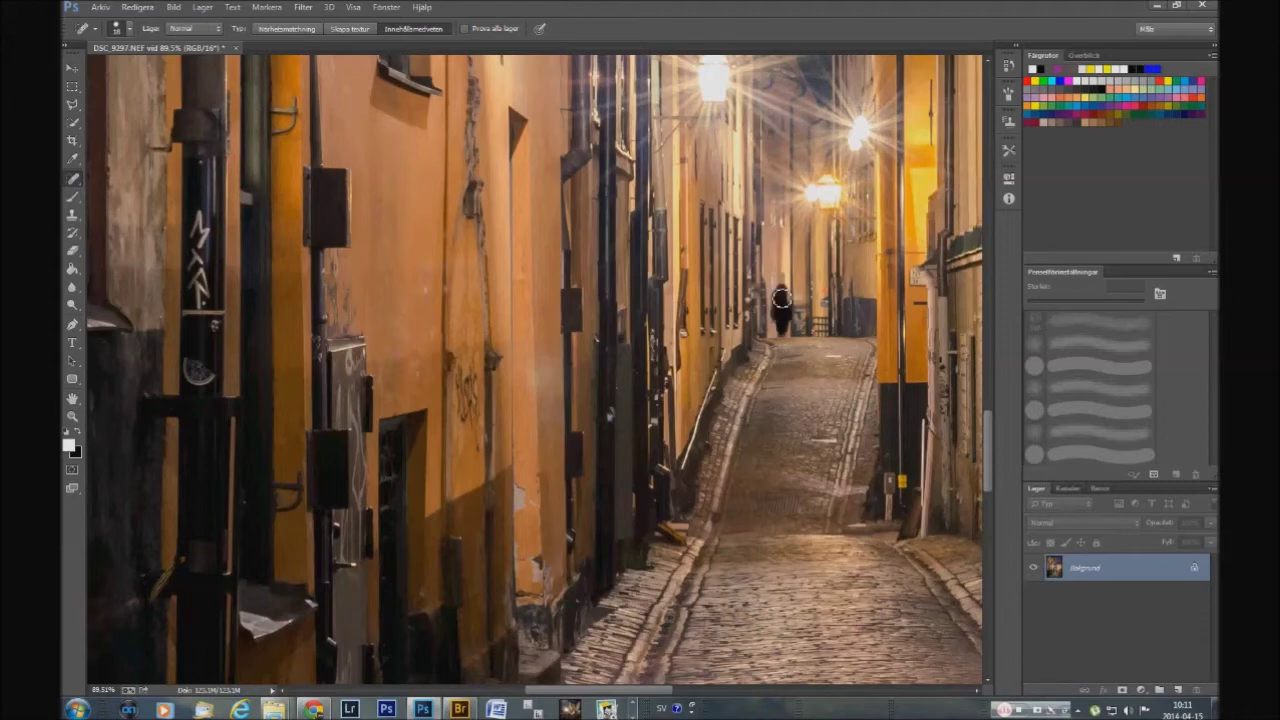
# Step: Zoom in and spot-heal away the distant walking figure and its leftover traces
pyautogui.press('z')
pyautogui.moveTo(707, 349); pyautogui.dragTo(557, 259)
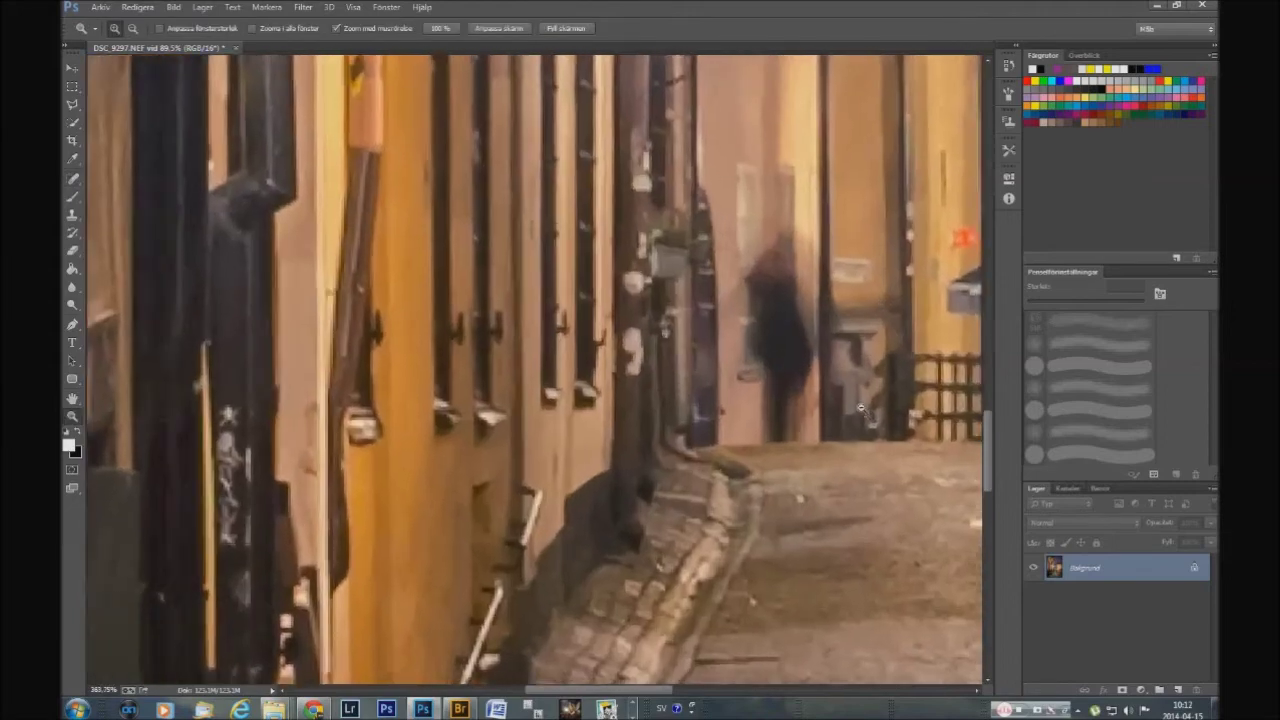
pyautogui.press('s')
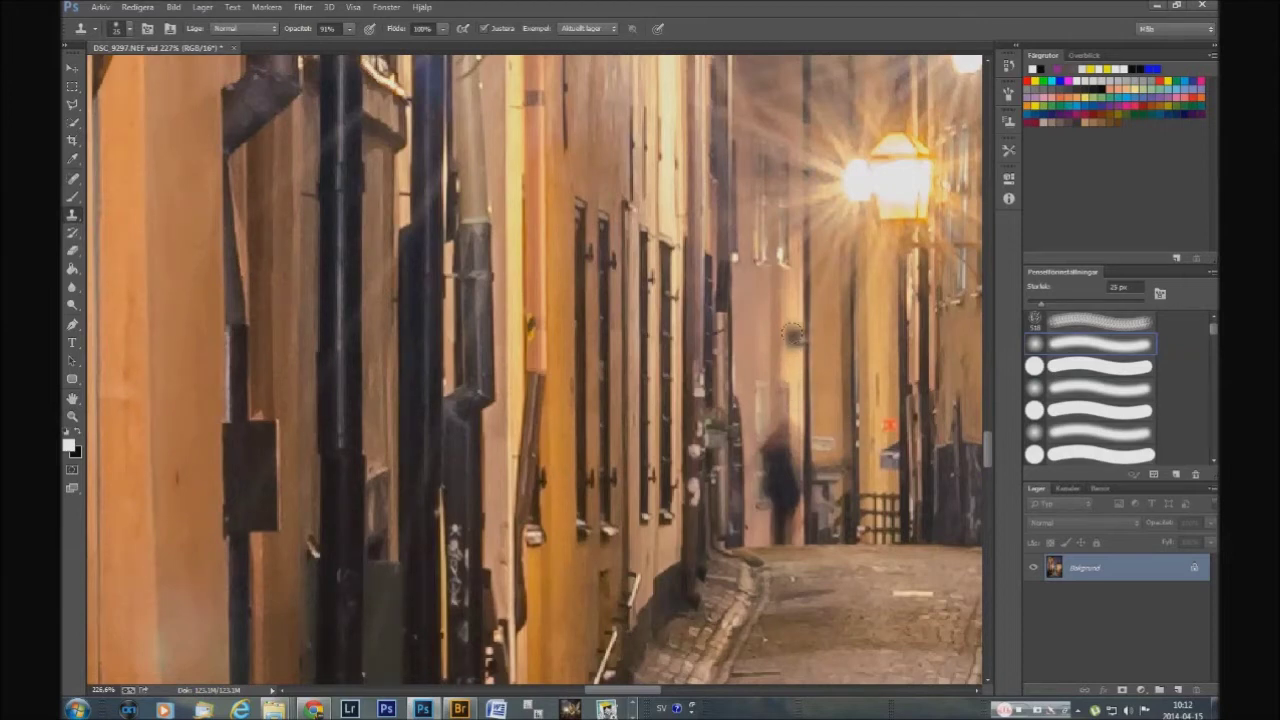
pyautogui.press('j')
pyautogui.moveTo(782, 425); pyautogui.dragTo(762, 452)
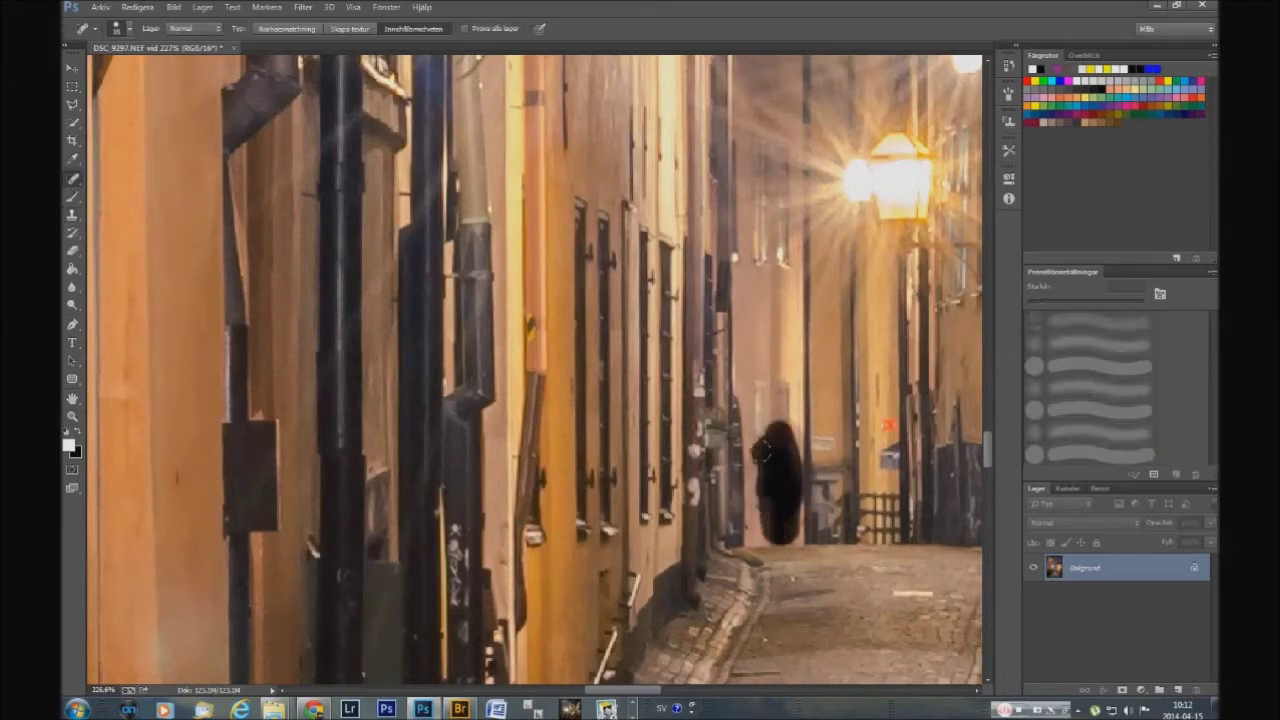
pyautogui.moveTo(785, 520); pyautogui.dragTo(785, 470)
pyautogui.click(785, 500)
# Step: Clone wall texture from above over the healed patch where the figure stood
pyautogui.press('s')
pyautogui.keyDown('alt'); pyautogui.click(797, 331); pyautogui.keyUp('alt')
pyautogui.moveTo(772, 440); pyautogui.dragTo(800, 480)
pyautogui.moveTo(790, 430)
pyautogui.mouseDown()
pyautogui.moveTo(800, 500)
pyautogui.moveTo(760, 500)
pyautogui.mouseUp()
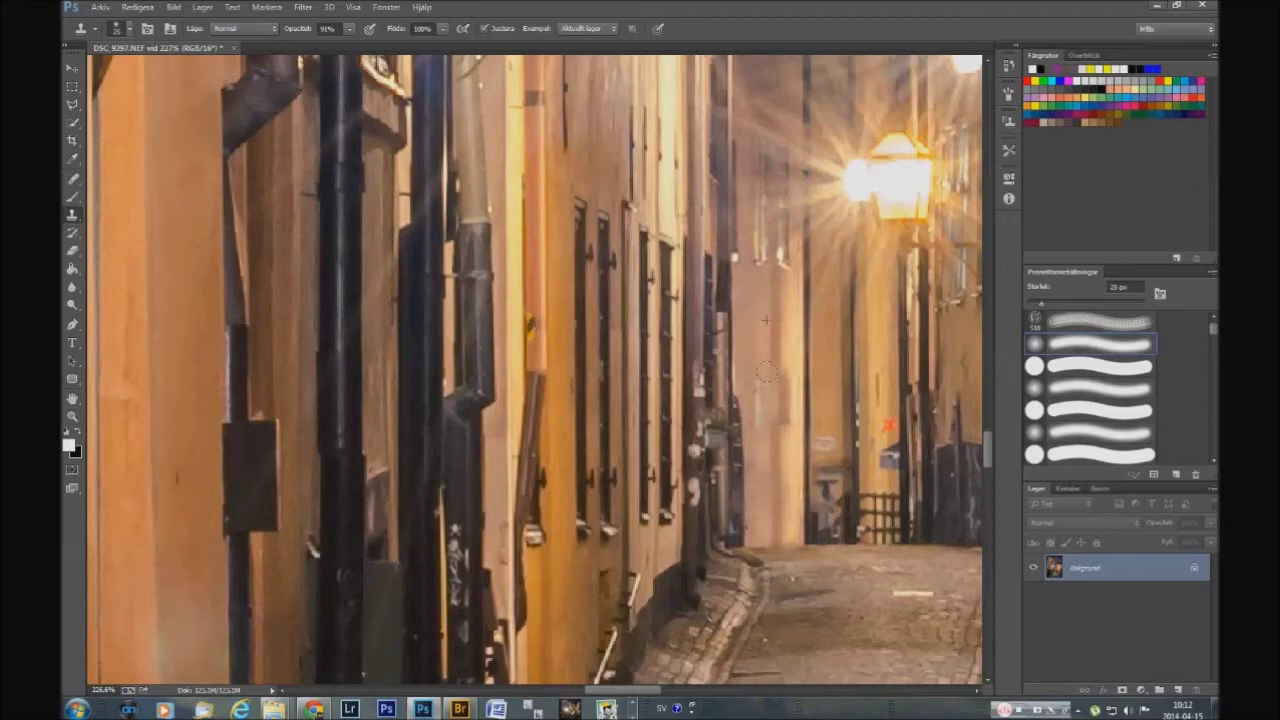
# Step: With an 11 px Clone Stamp, clone away the red spot beside the distant lamp post
pyautogui.click(72, 178)
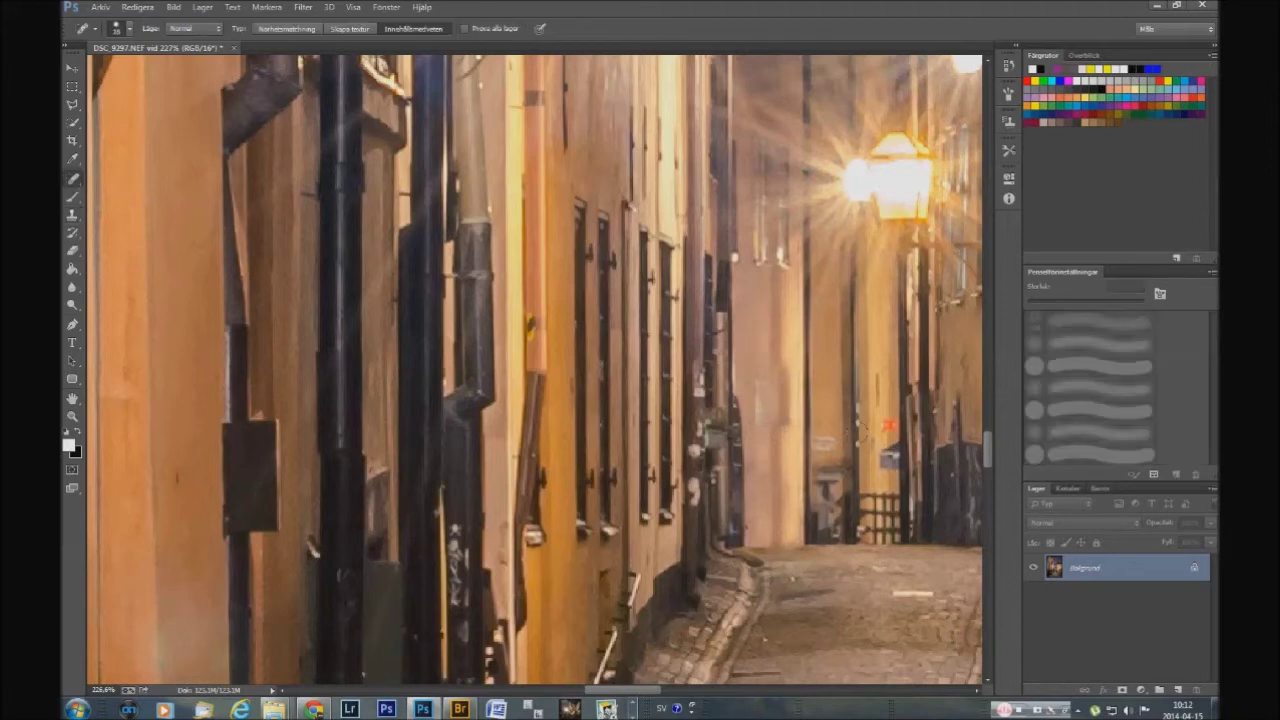
pyautogui.rightClick(889, 420)
pyautogui.press('Return')
pyautogui.click(73, 216)
pyautogui.rightClick(890, 395)
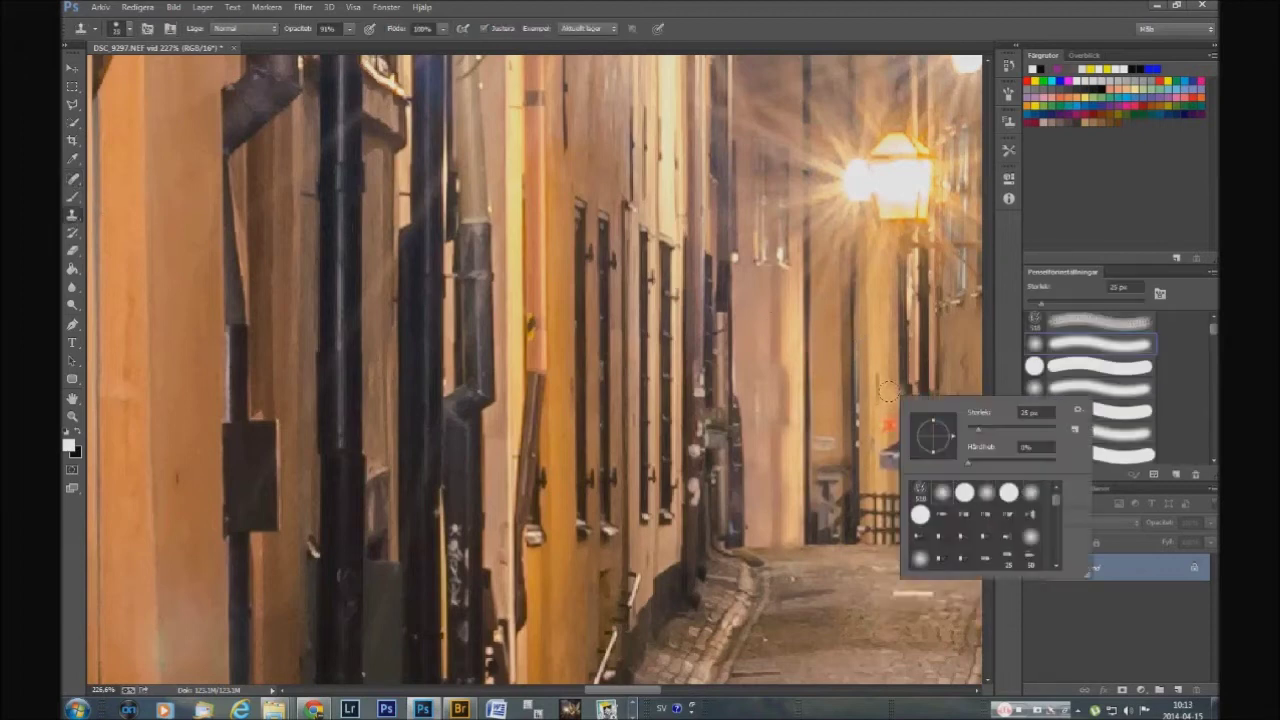
pyautogui.press('Return')
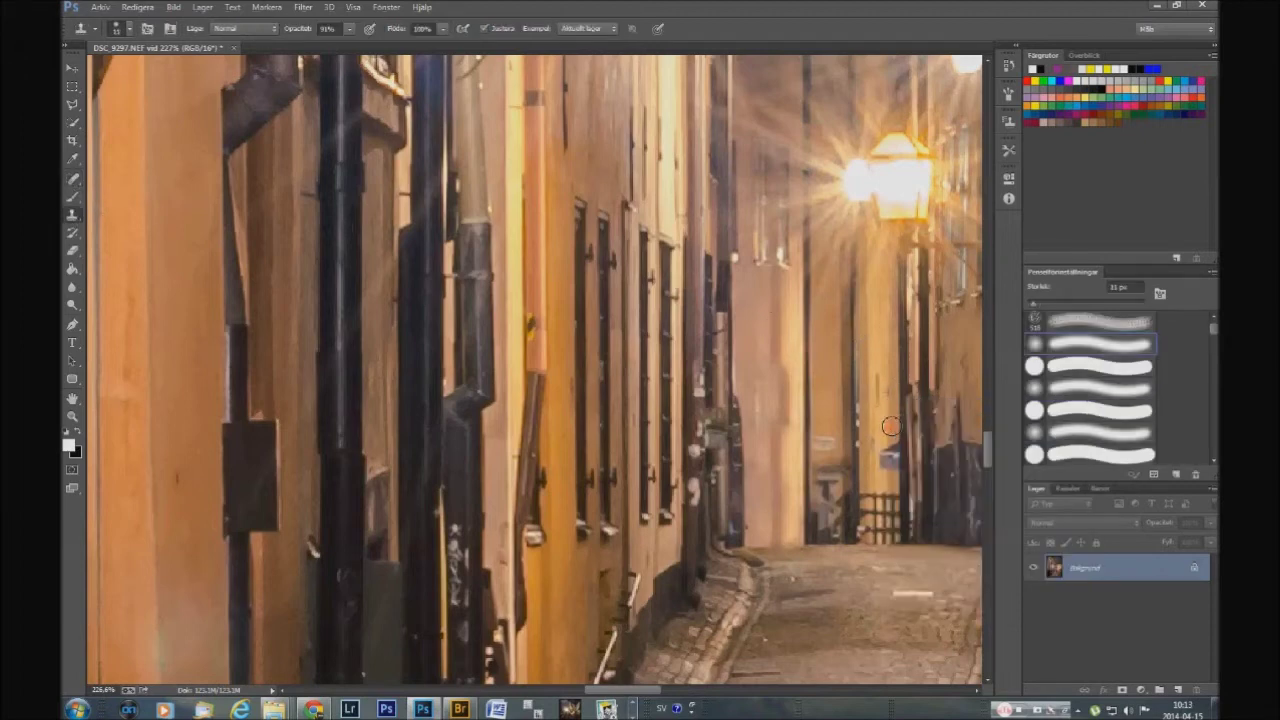
pyautogui.keyDown('alt'); pyautogui.click(891, 427); pyautogui.keyUp('alt')
pyautogui.moveTo(990, 455); pyautogui.dragTo(992, 315)
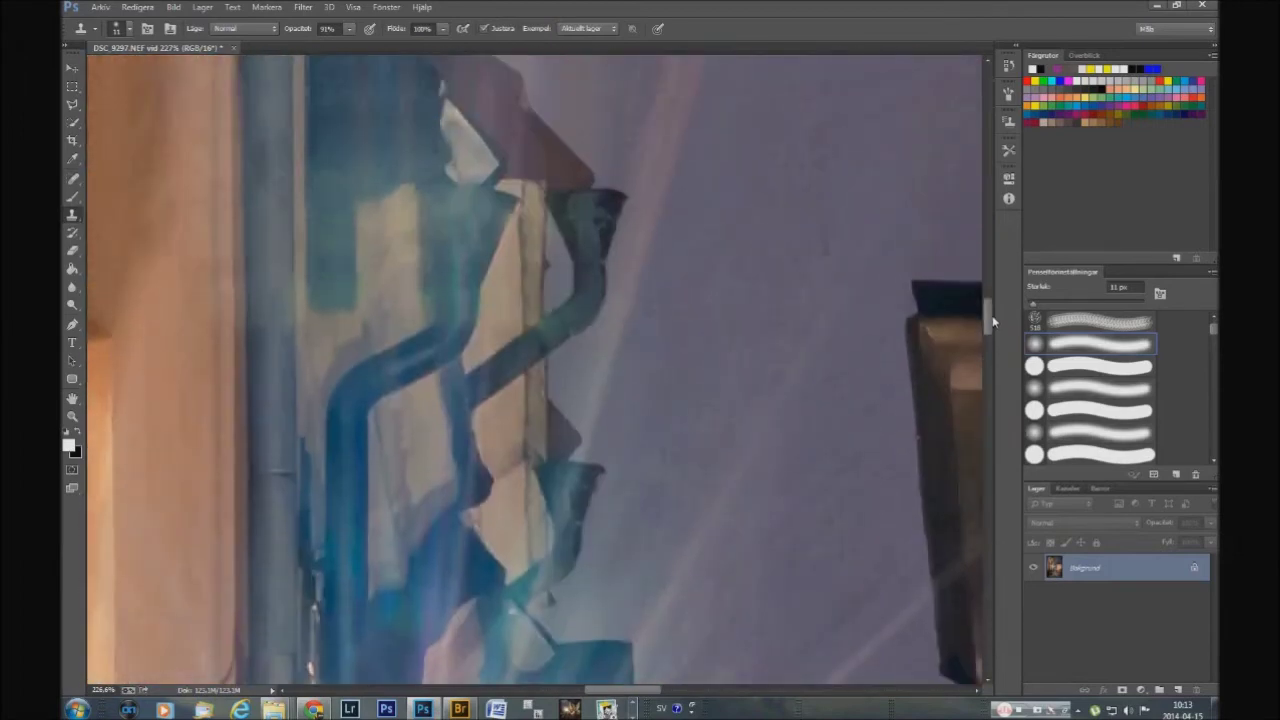
# Step: Zoom out to fit the whole retouched photo in view
pyautogui.press('z')
pyautogui.hotkey('ctrl', '0')
pyautogui.click(137, 7)
pyautogui.click(1207, 562)
pyautogui.rightClick(1207, 562)
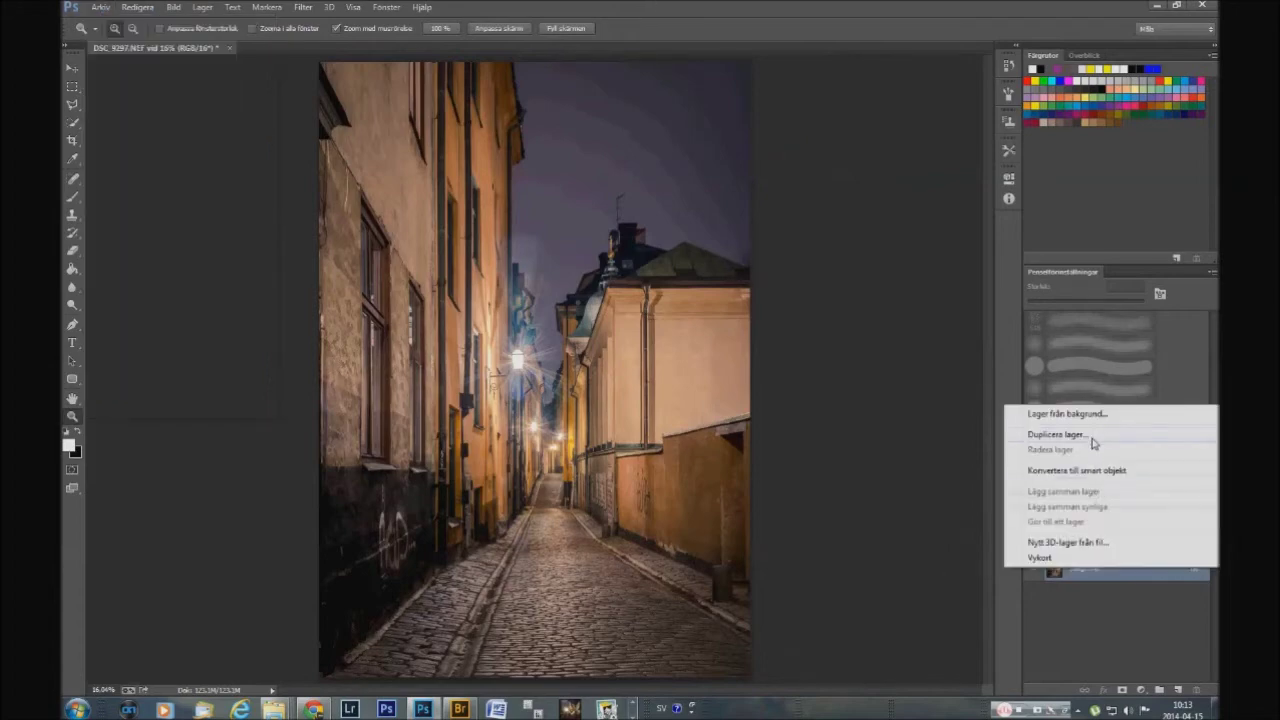
# Step: Launch Perfect Enhance 8 from Arkiv > Automatisera on the retouched photo
pyautogui.click(100, 7)
pyautogui.click(355, 427)
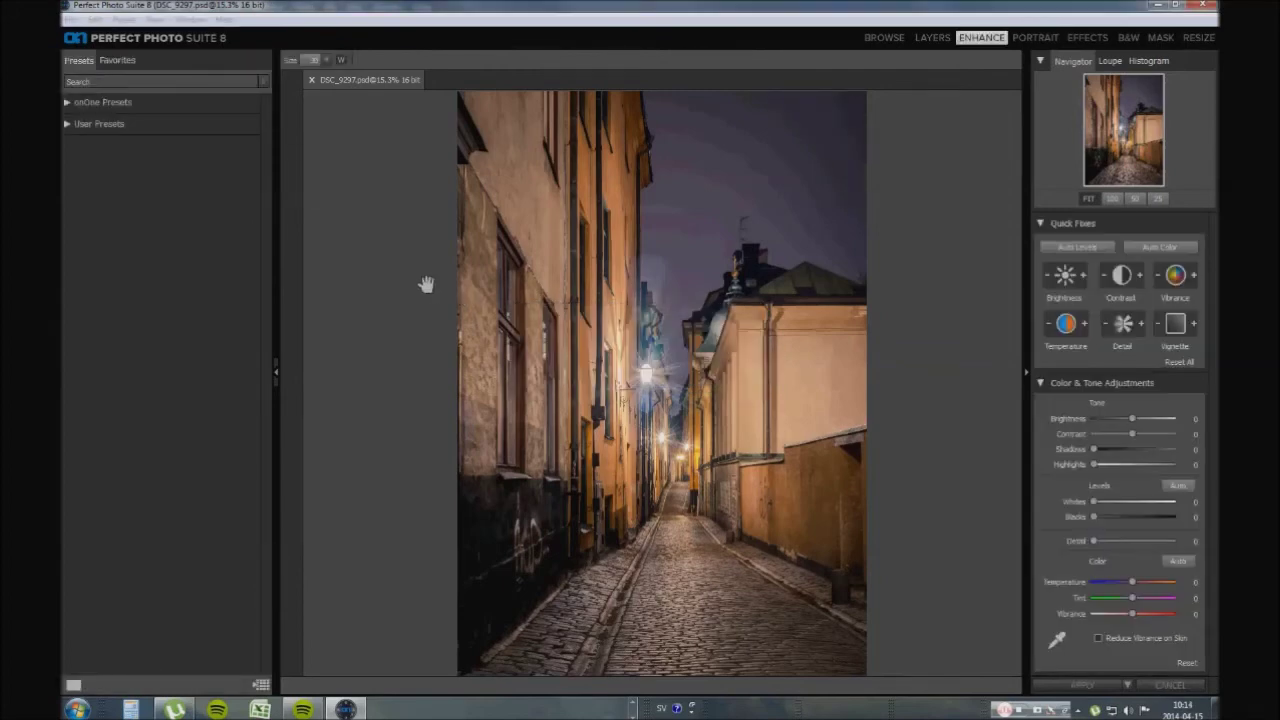
# Step: Apply the onOne Vintage Warm preset with Vignette Roundness about -70, then apply it
pyautogui.click(89, 102)
pyautogui.click(249, 146)
pyautogui.scroll(-3, 270, 343)
pyautogui.scroll(-5, 270, 343)
pyautogui.click(160, 540)
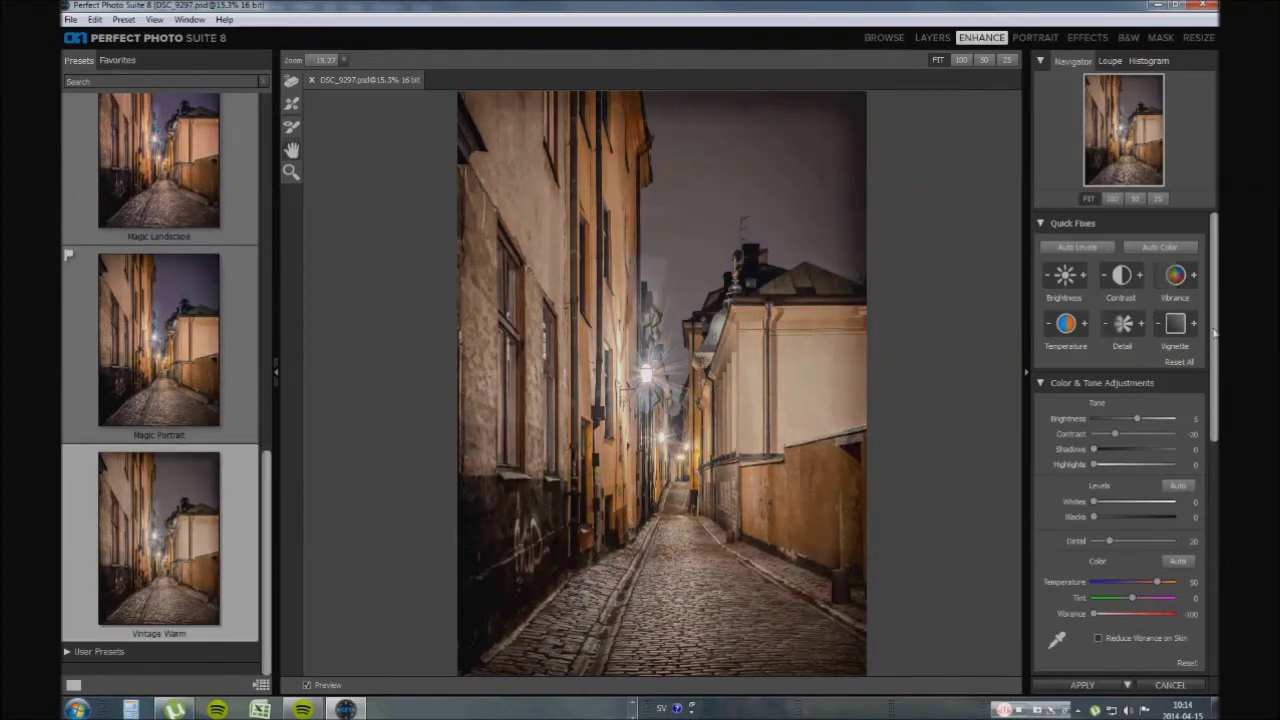
pyautogui.moveTo(1208, 330); pyautogui.dragTo(1216, 490)
pyautogui.moveTo(1100, 553); pyautogui.dragTo(1106, 556)
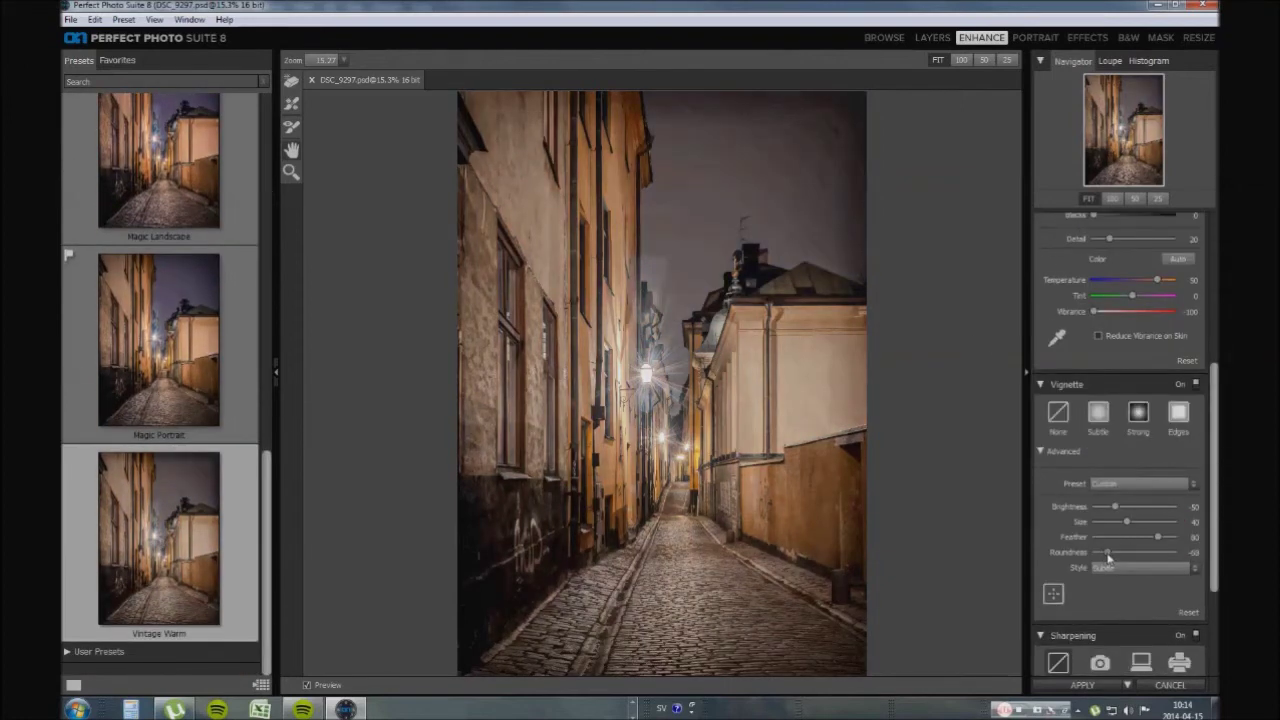
pyautogui.click(1088, 686)
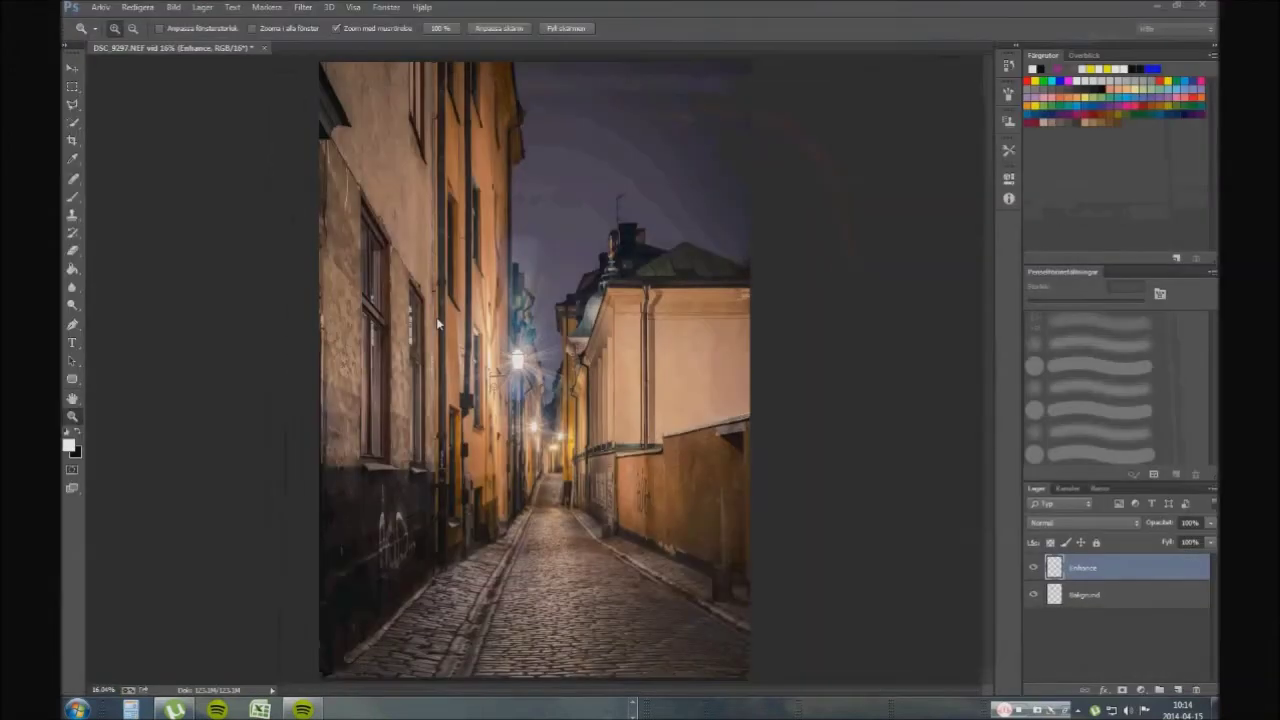
# Step: Lower the Enhance layer's fill to 68% and select it together with Bakgrund
pyautogui.moveTo(1210, 541); pyautogui.dragTo(1196, 560)
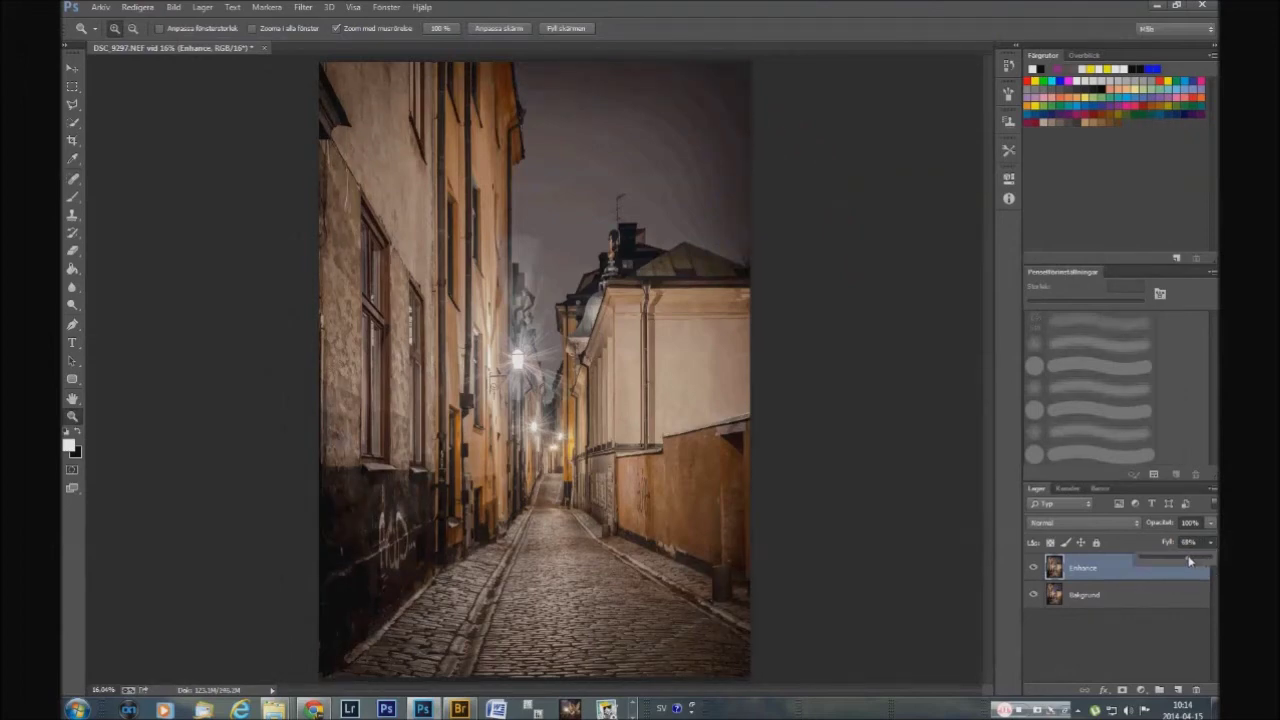
pyautogui.moveTo(1137, 563); pyautogui.dragTo(1190, 570)
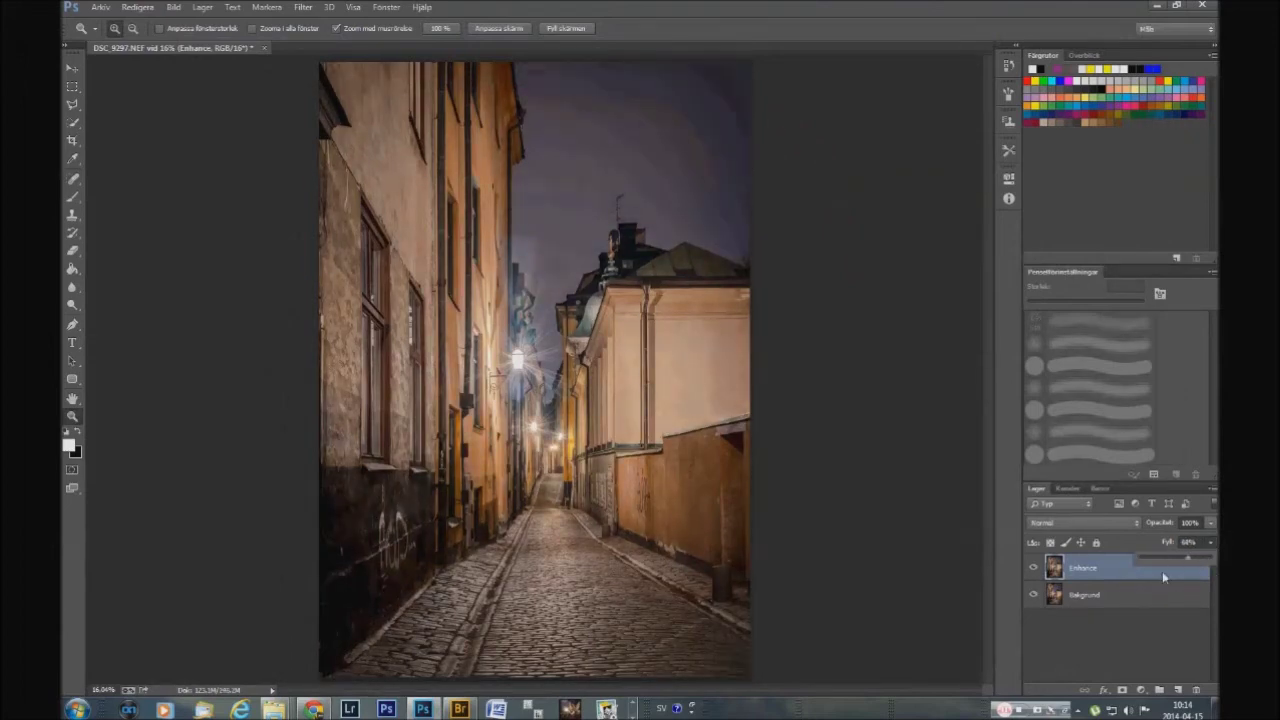
pyautogui.click(1120, 600)
pyautogui.keyDown('shift'); pyautogui.click(1109, 570); pyautogui.keyUp('shift')
# Step: Duplicate both layers and merge the copies into an 'Enhance kopiera' layer
pyautogui.rightClick(1109, 570)
pyautogui.click(957, 184)
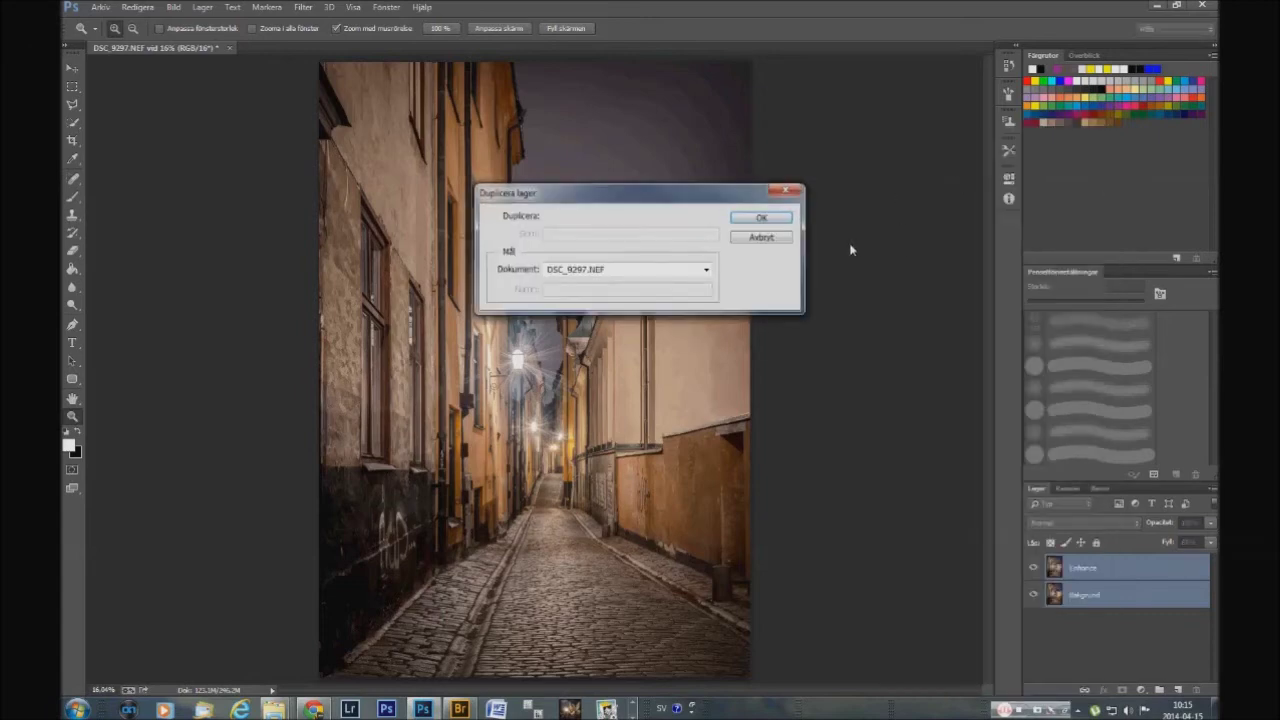
pyautogui.press('Return')
pyautogui.rightClick(1120, 600)
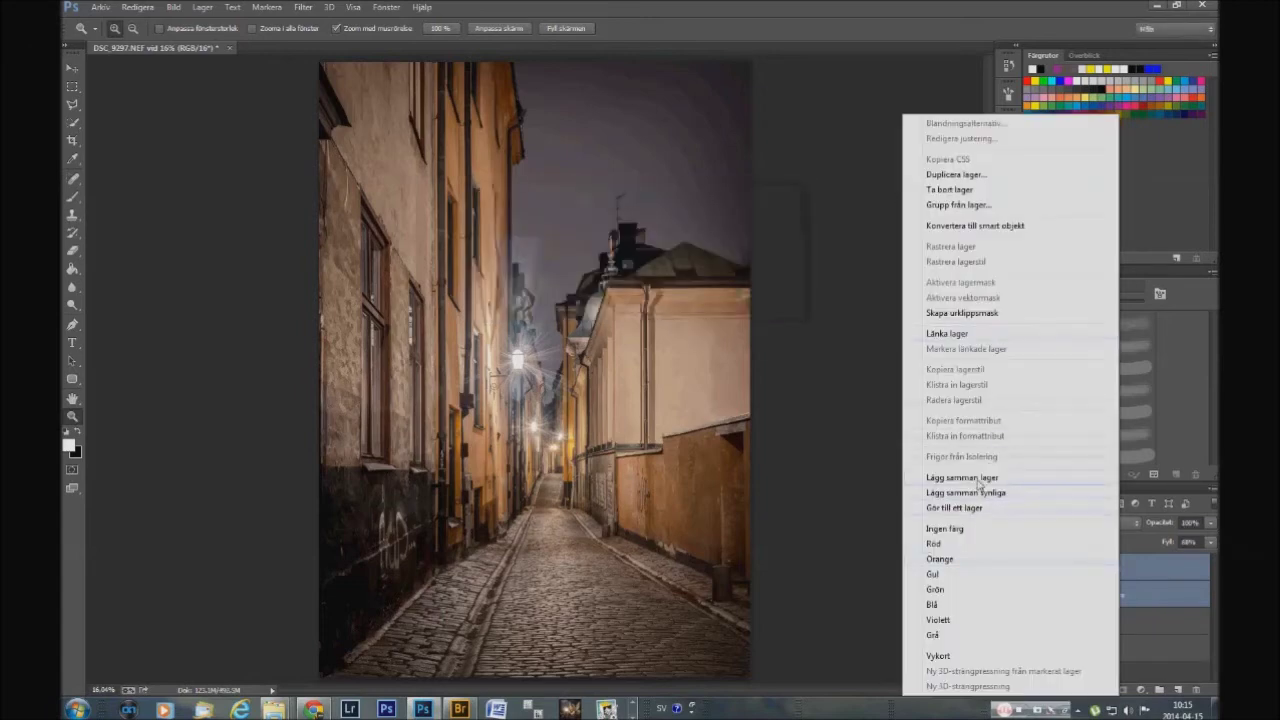
pyautogui.click(979, 481)
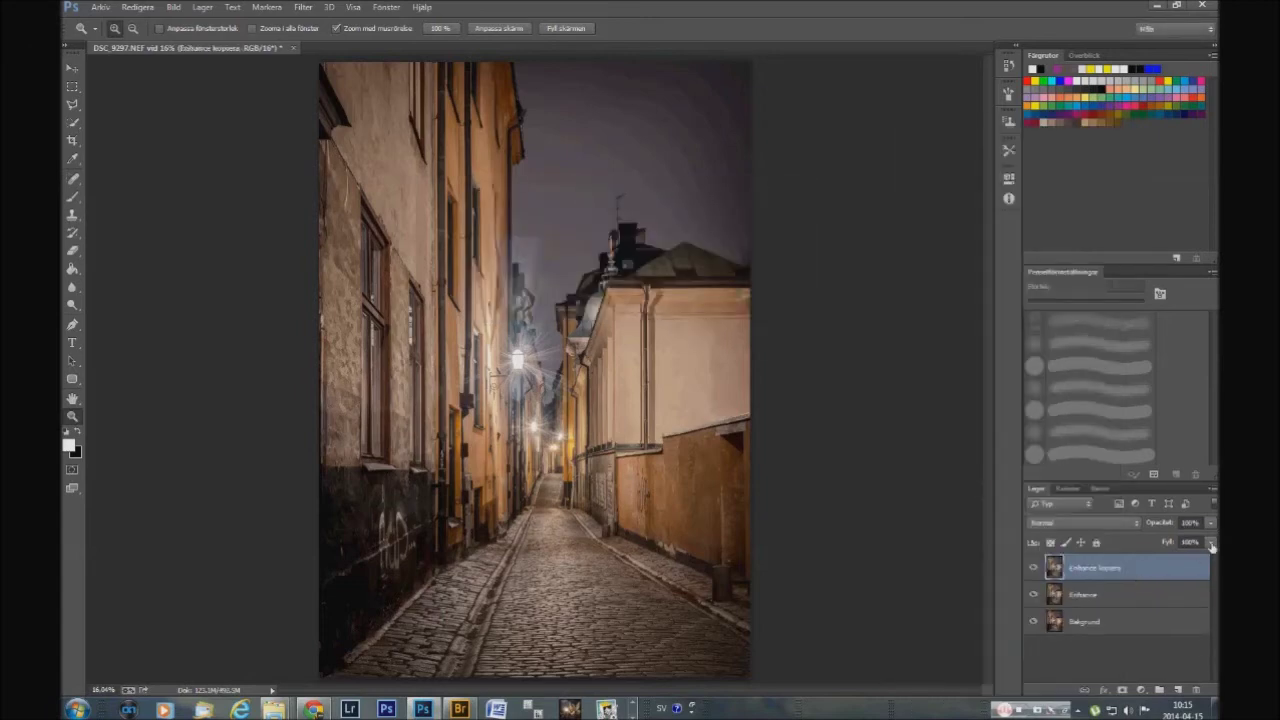
pyautogui.click(100, 7)
pyautogui.moveTo(124, 323)
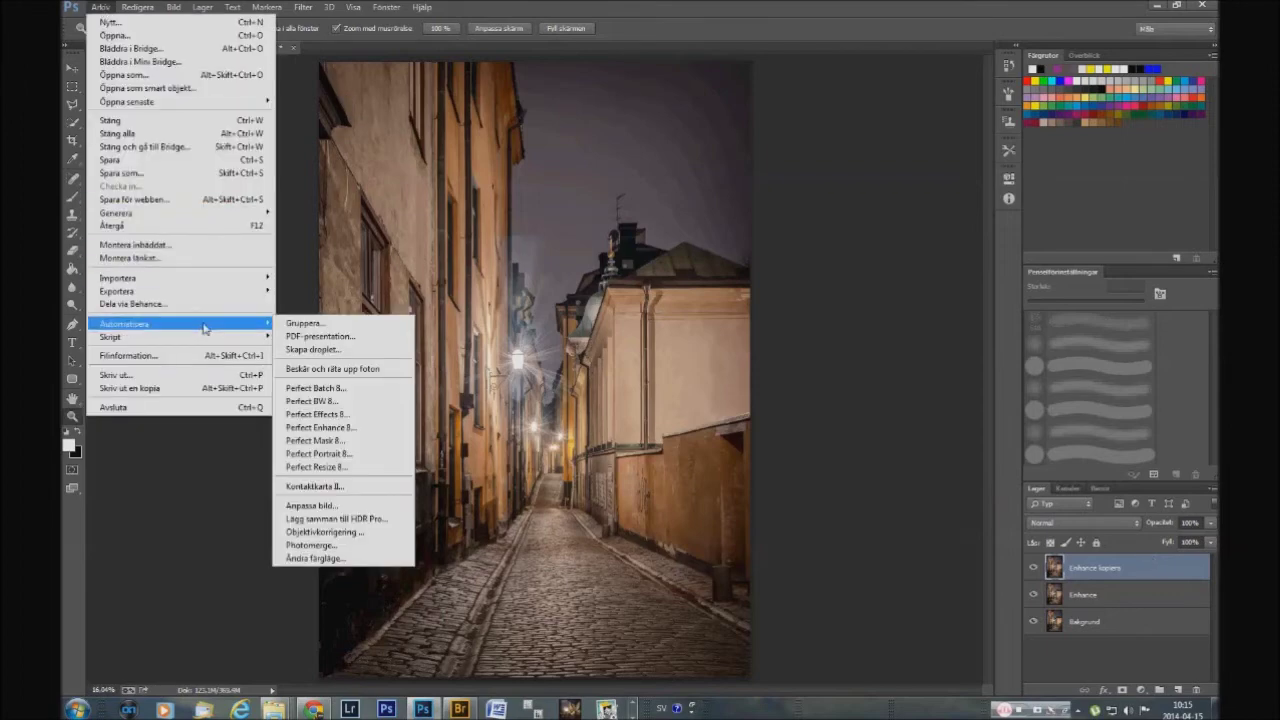
# Step: In Perfect Effects 8 Lens Blur, reshape the vignette ellipse smaller and lower
pyautogui.click(352, 418)
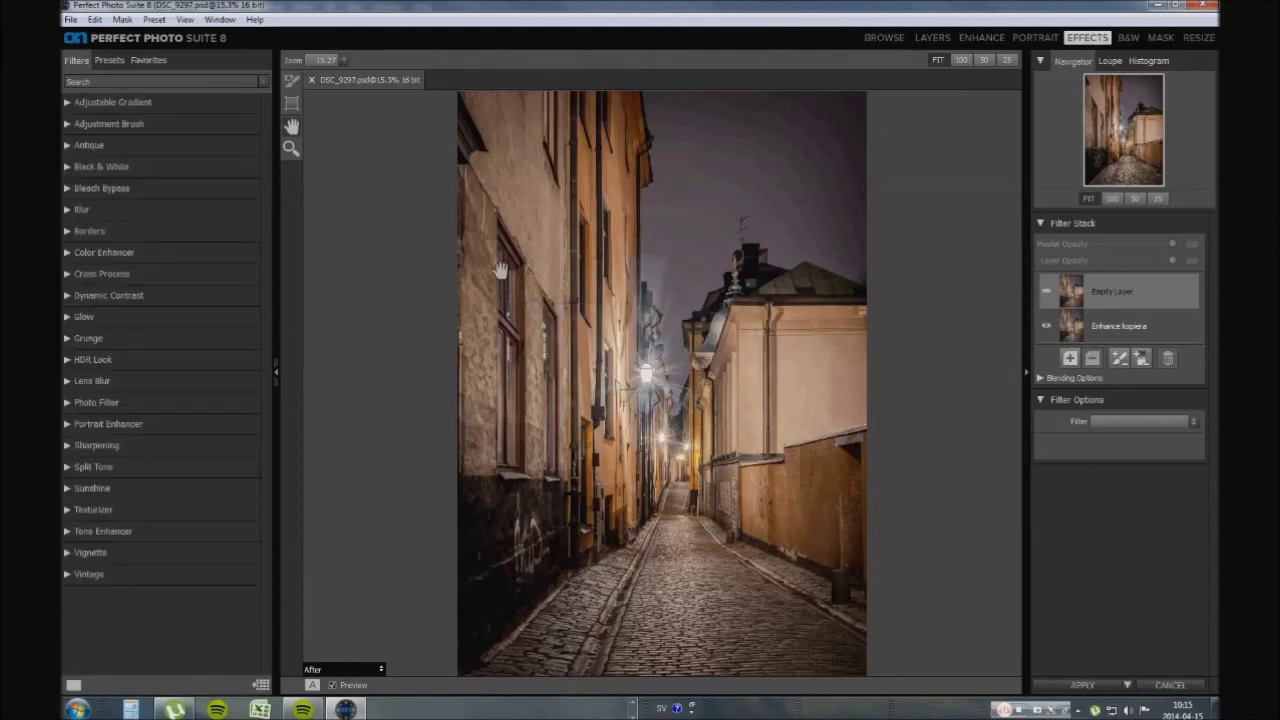
pyautogui.click(97, 381)
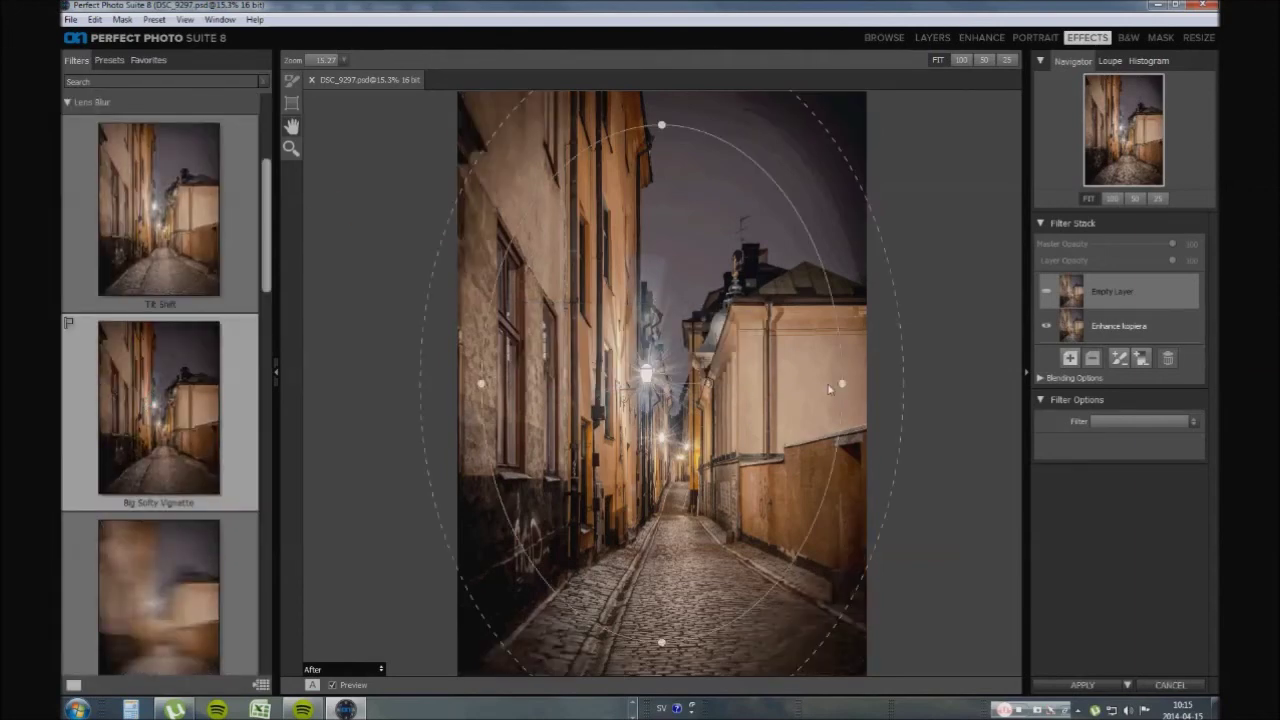
pyautogui.moveTo(661, 125); pyautogui.dragTo(661, 149)
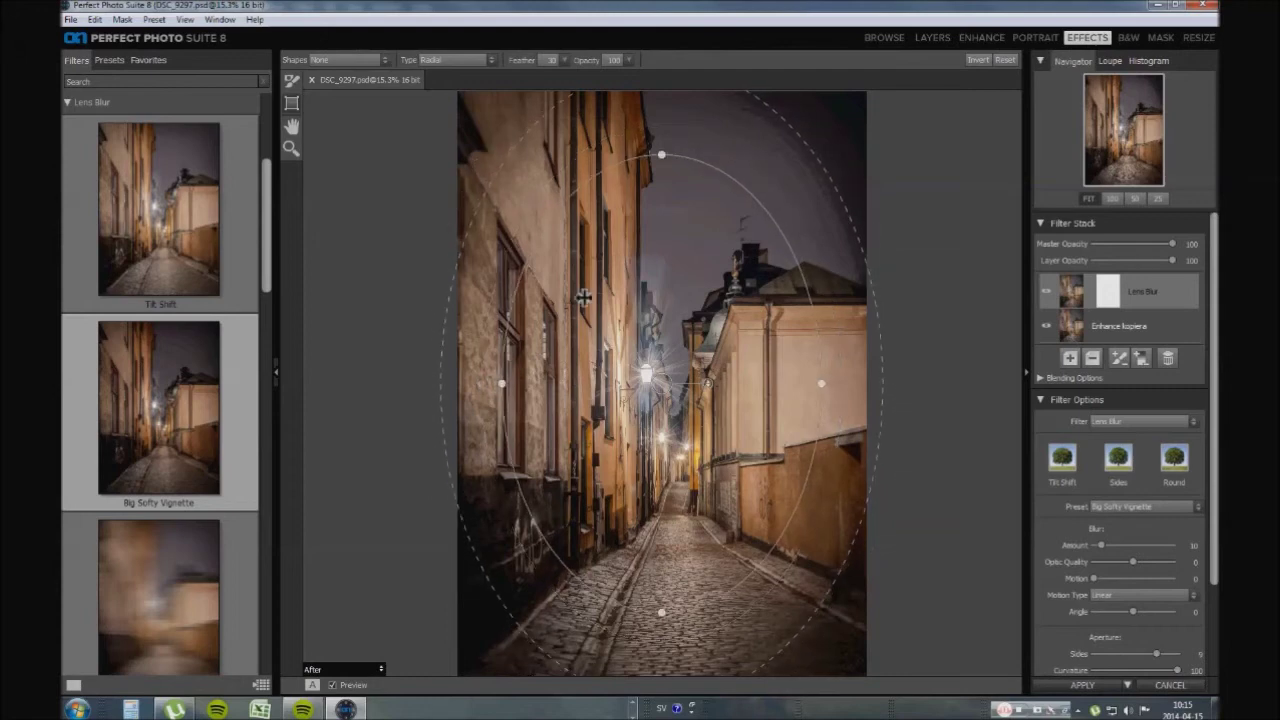
pyautogui.moveTo(842, 383); pyautogui.dragTo(820, 383)
pyautogui.moveTo(668, 391); pyautogui.dragTo(676, 440)
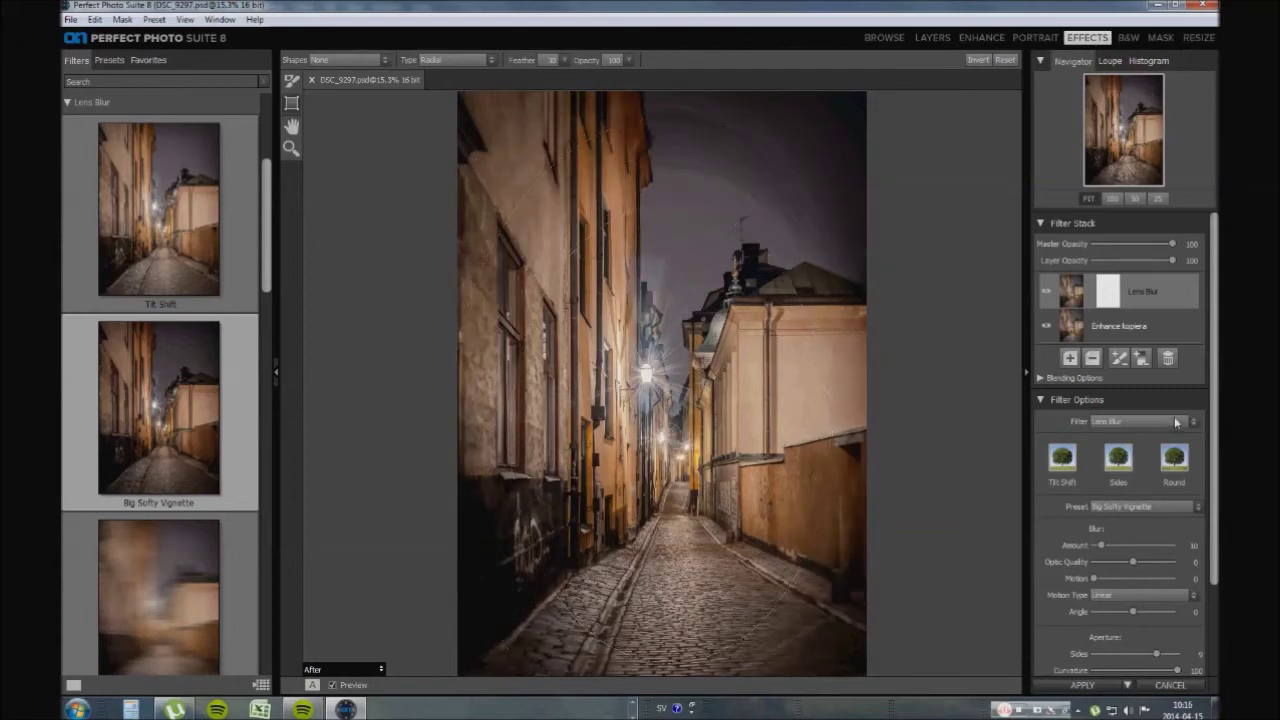
pyautogui.moveTo(675, 210); pyautogui.dragTo(700, 213)
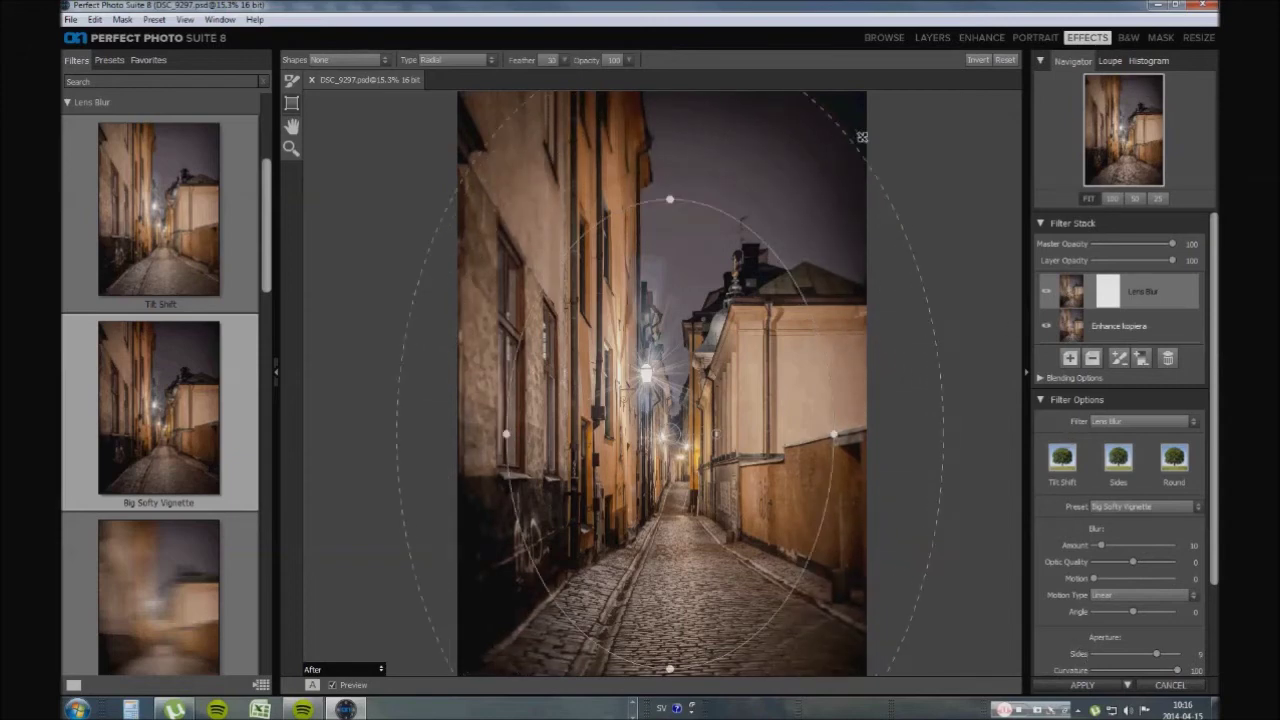
# Step: Set the lens blur Amount to 7, raise Optic Quality, and apply
pyautogui.scroll(-3, 1127, 434)
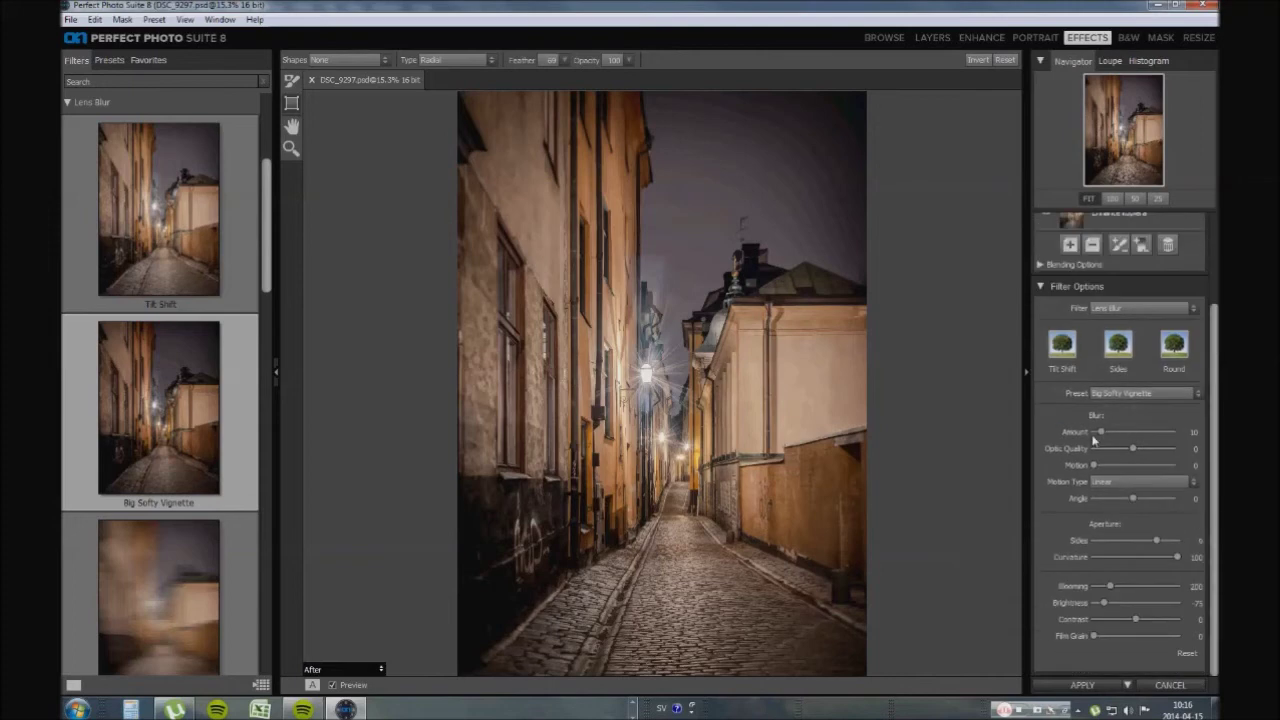
pyautogui.moveTo(1101, 432); pyautogui.dragTo(1135, 432)
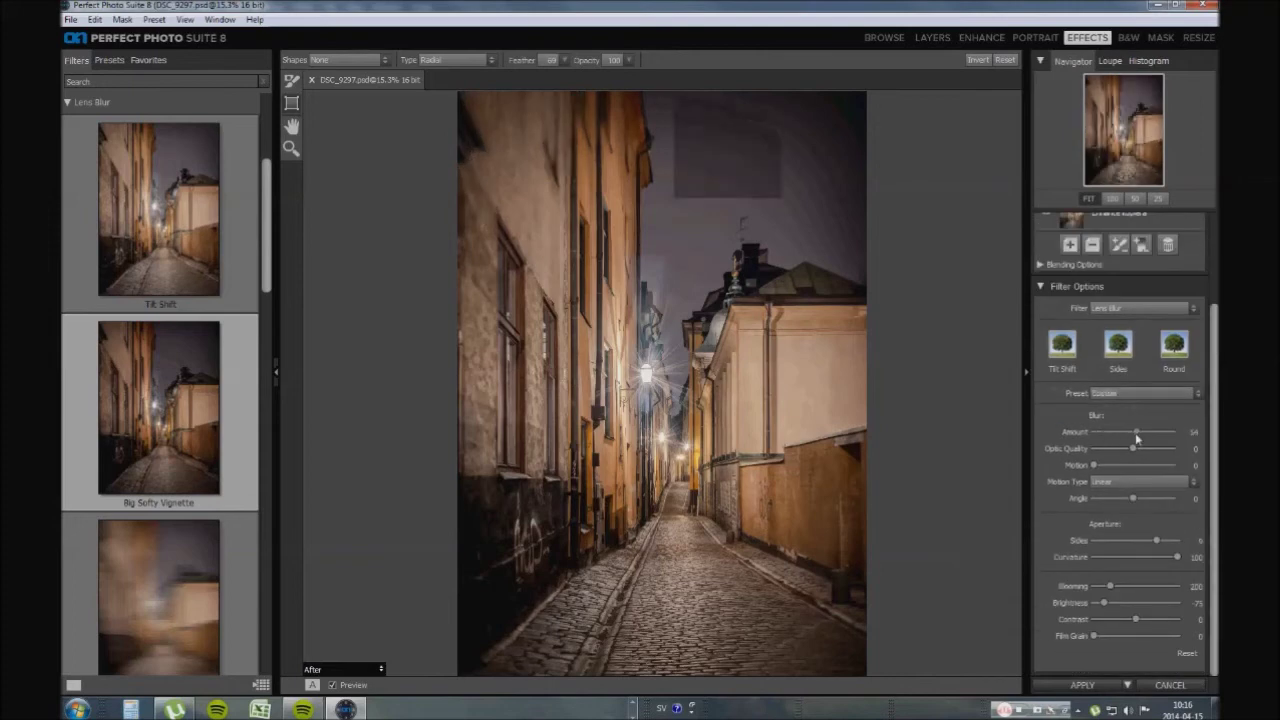
pyautogui.moveTo(1135, 432); pyautogui.dragTo(1101, 432)
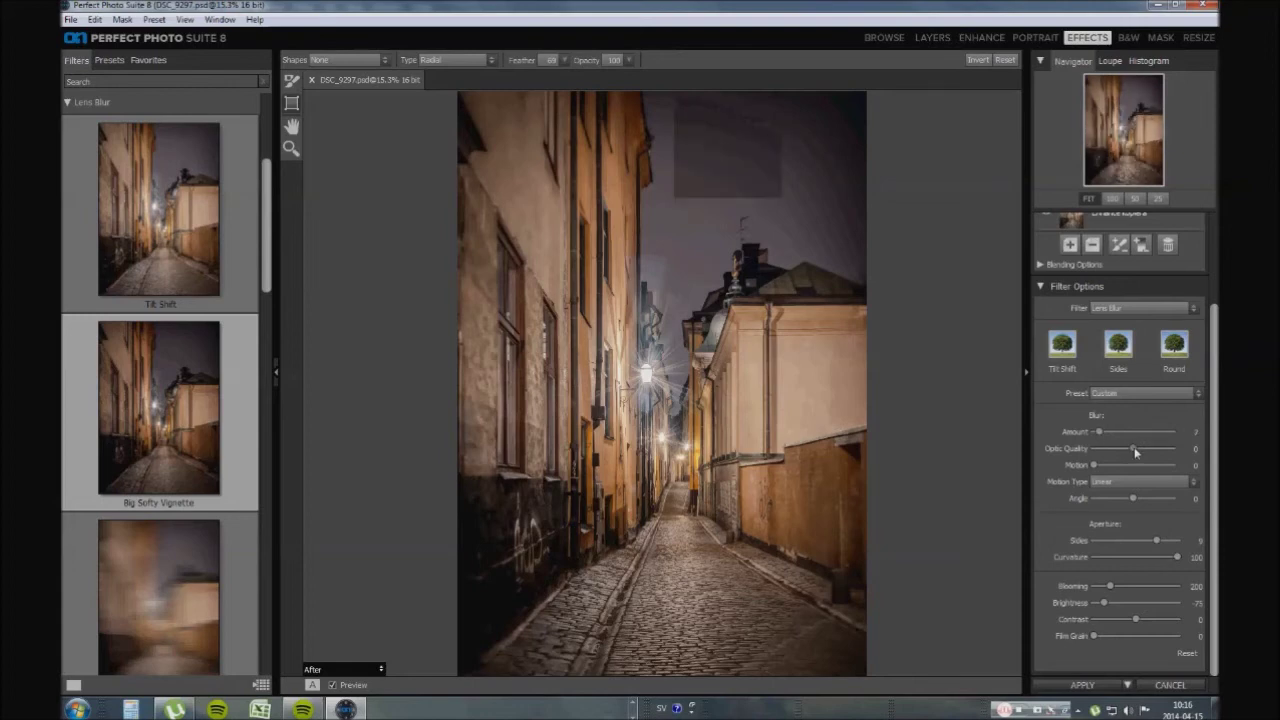
pyautogui.moveTo(1133, 448); pyautogui.dragTo(1148, 448)
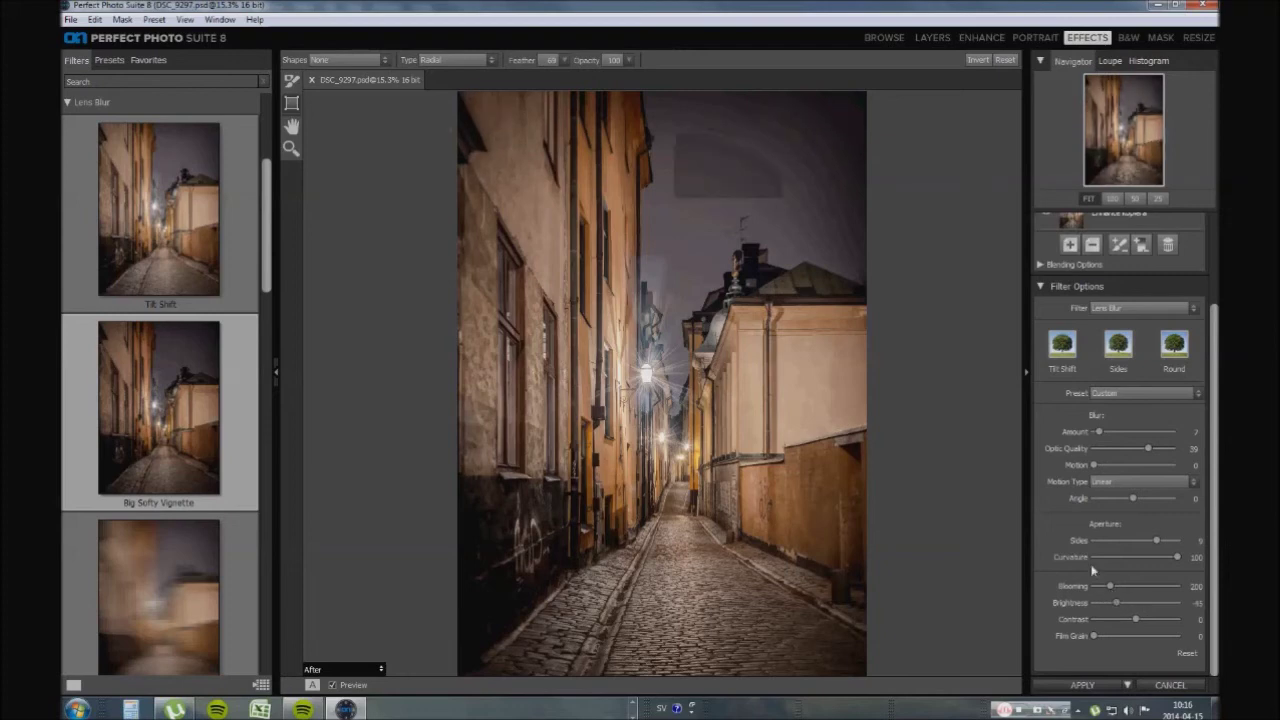
pyautogui.click(1081, 686)
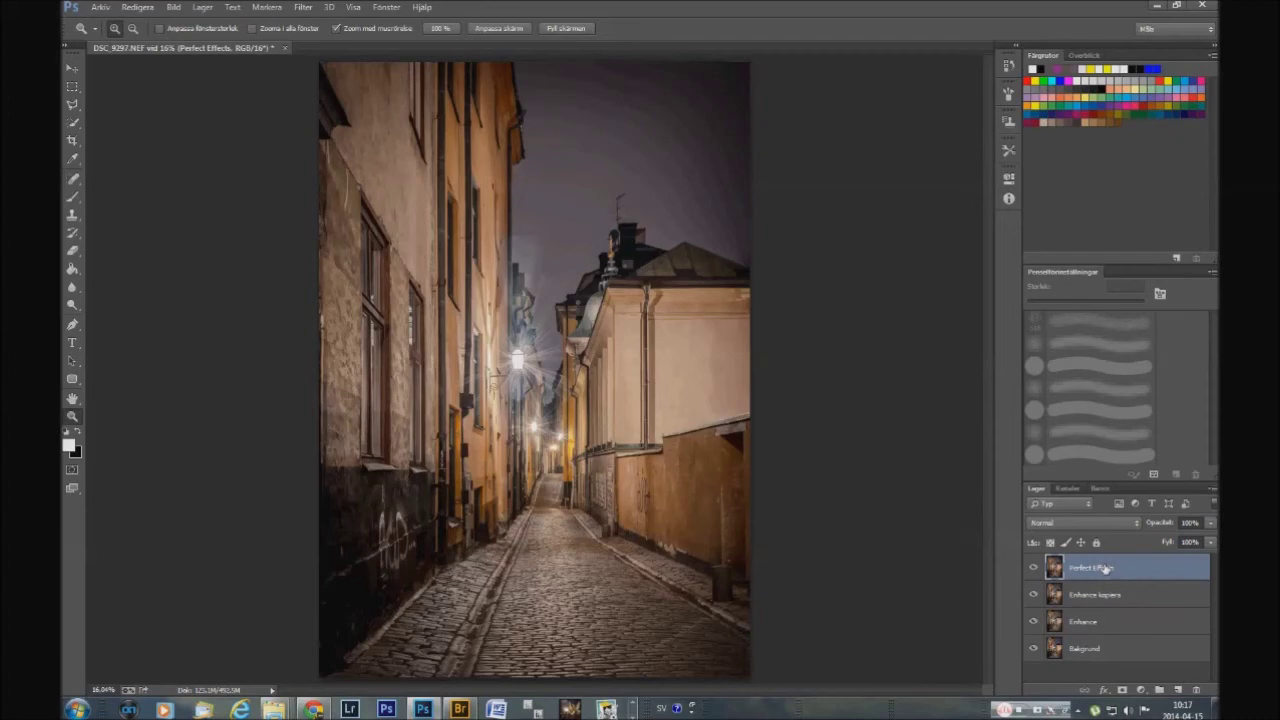
# Step: On a new layer, stamp the 250 px signature brush in the bottom-left corner
pyautogui.click(1178, 690)
pyautogui.press('b')
pyautogui.moveTo(1134, 303); pyautogui.dragTo(1123, 304)
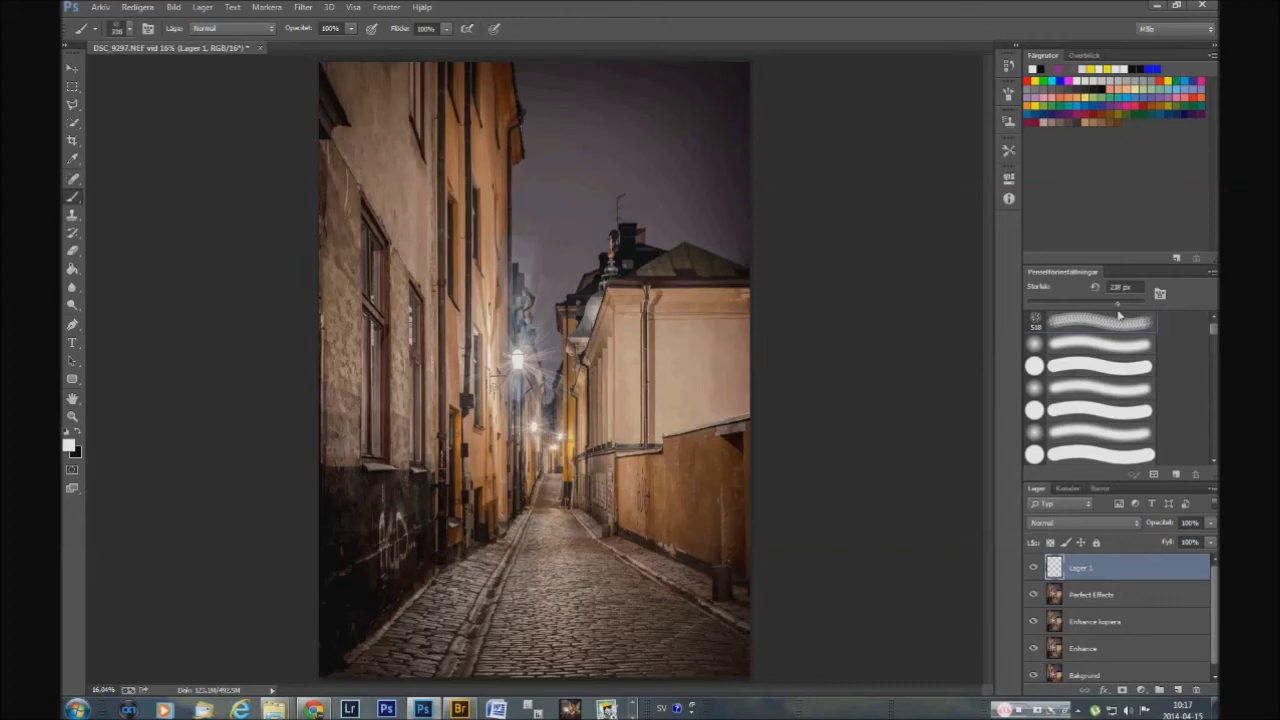
pyautogui.click(1120, 287)
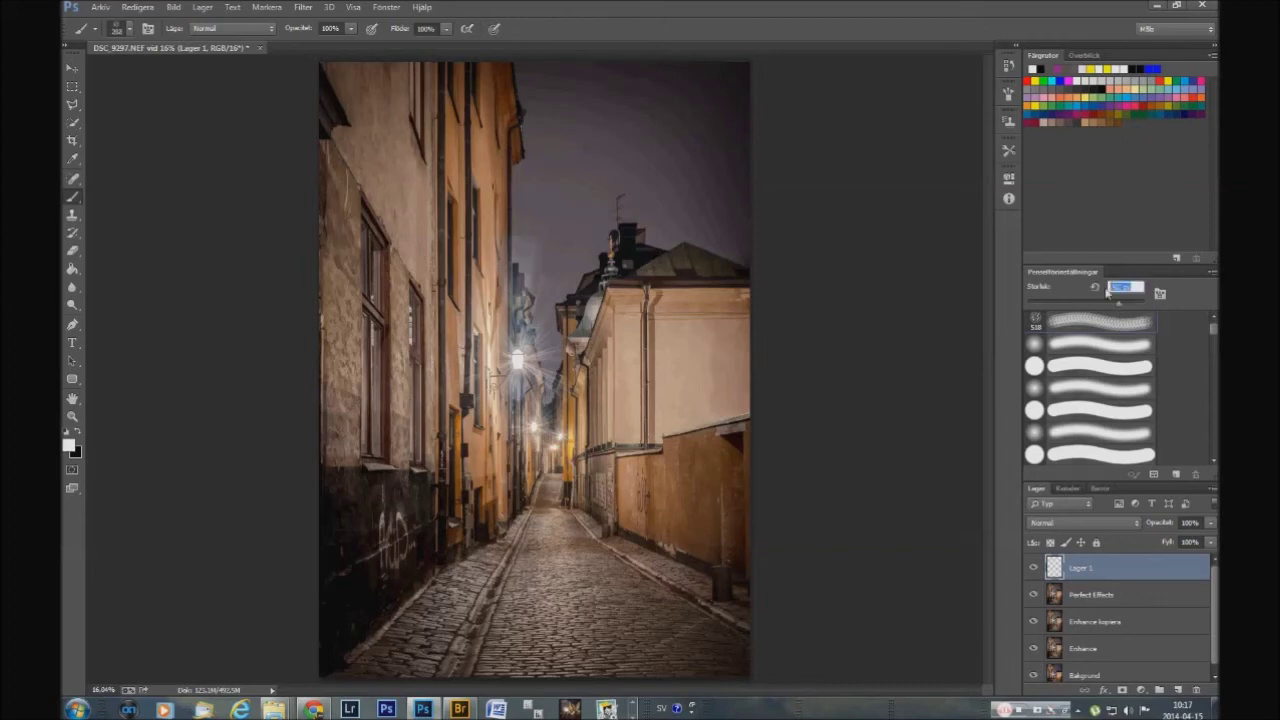
pyautogui.click(338, 654)
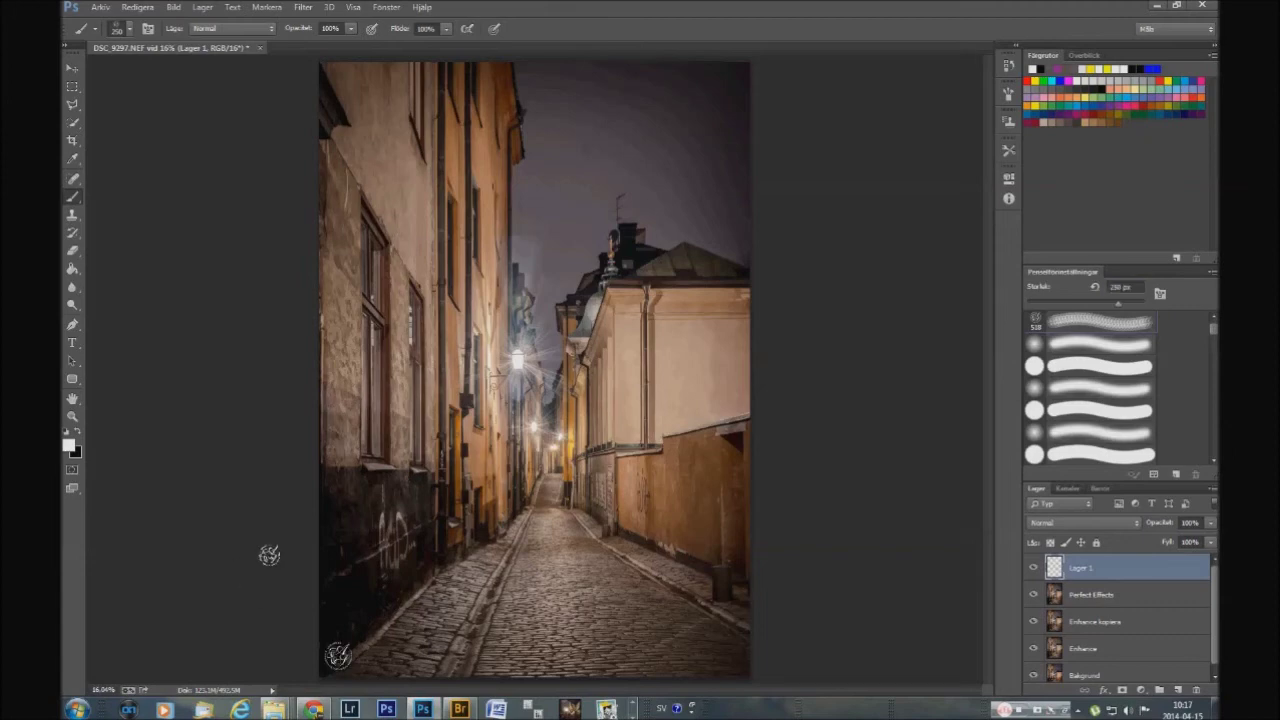
# Step: Fade the watermark layer to 40% fill
pyautogui.press('v')
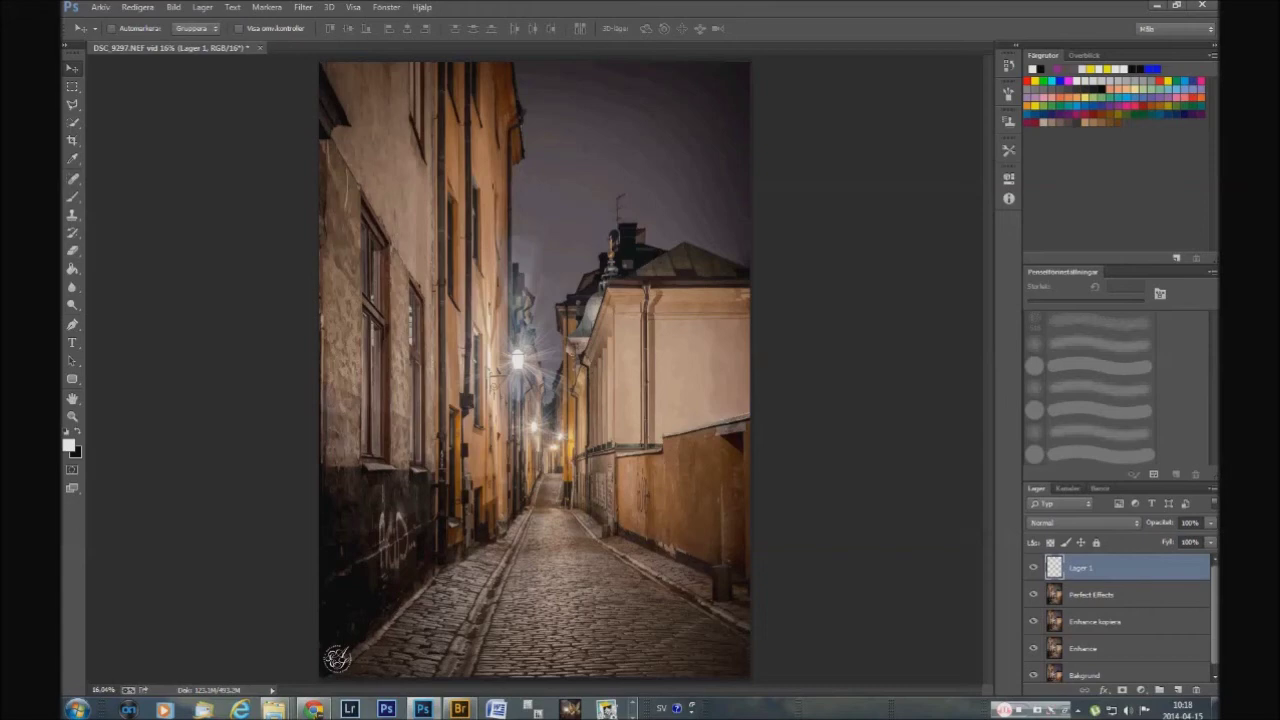
pyautogui.click(1210, 542)
pyautogui.moveTo(1211, 556); pyautogui.dragTo(1169, 556)
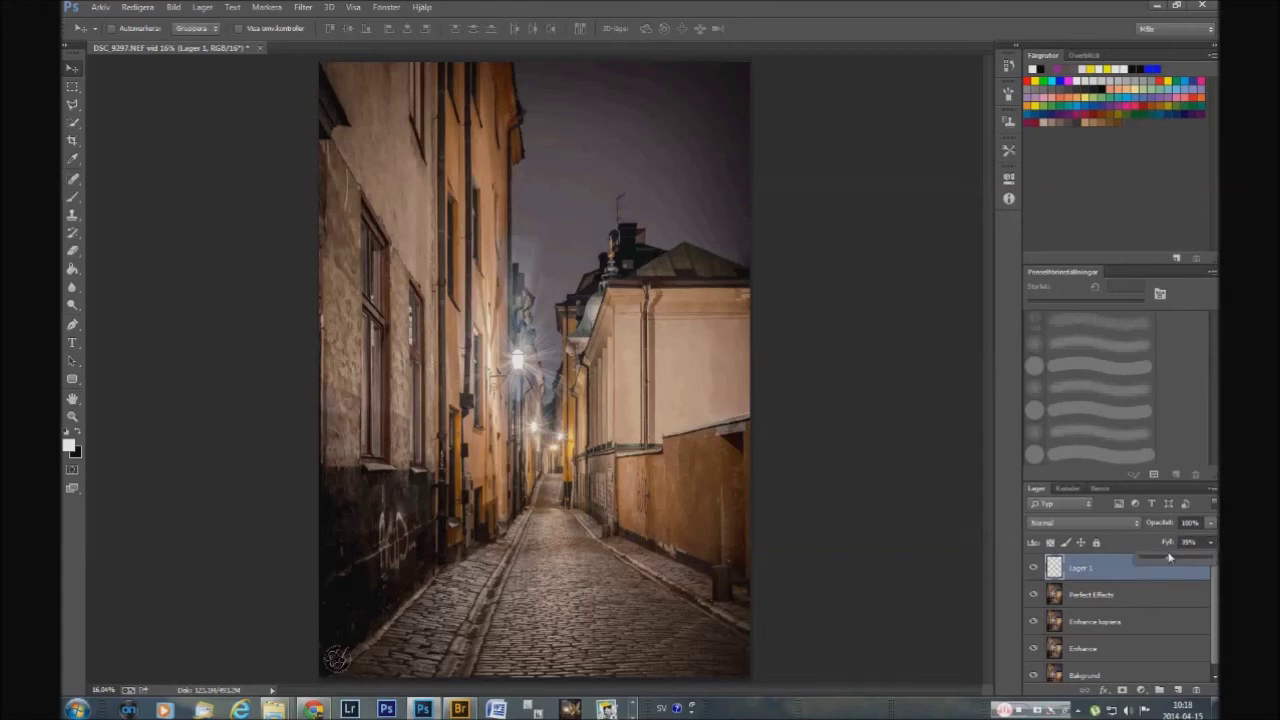
pyautogui.click(100, 7)
pyautogui.click(157, 172)
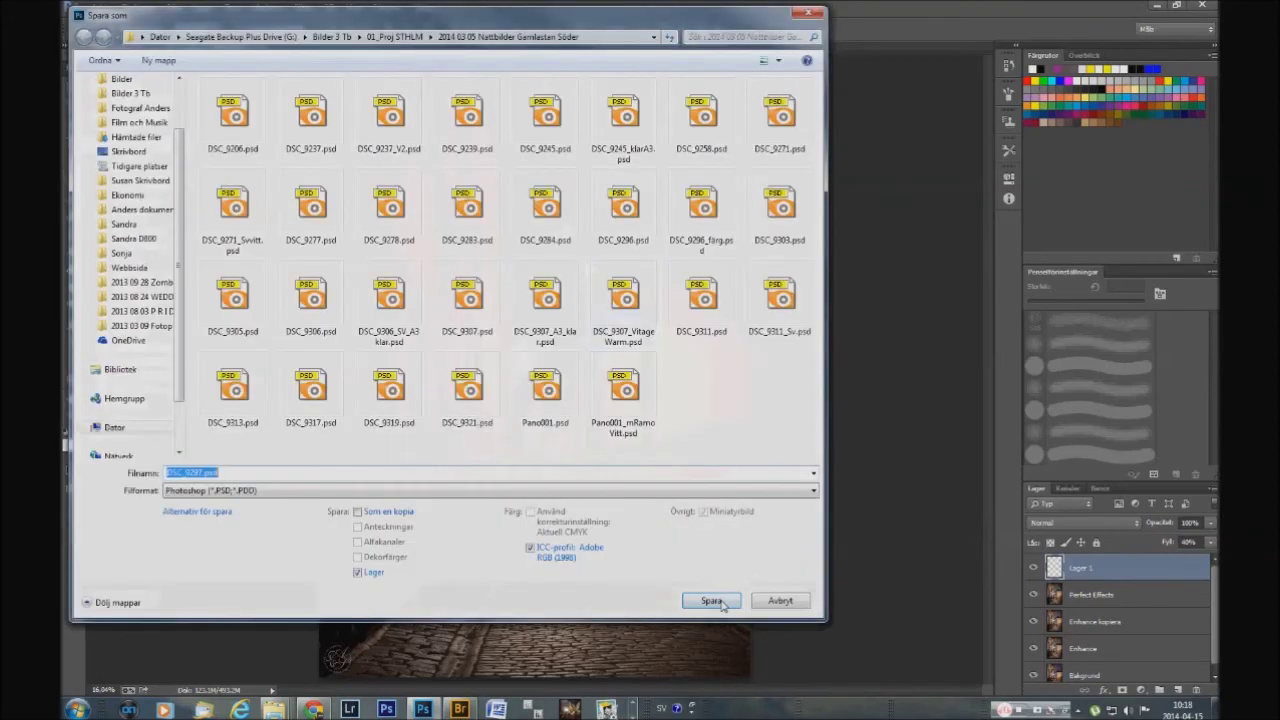
# Step: Save as DSC_9297.psd, accepting the Maximize Compatibility prompt
pyautogui.click(711, 601)
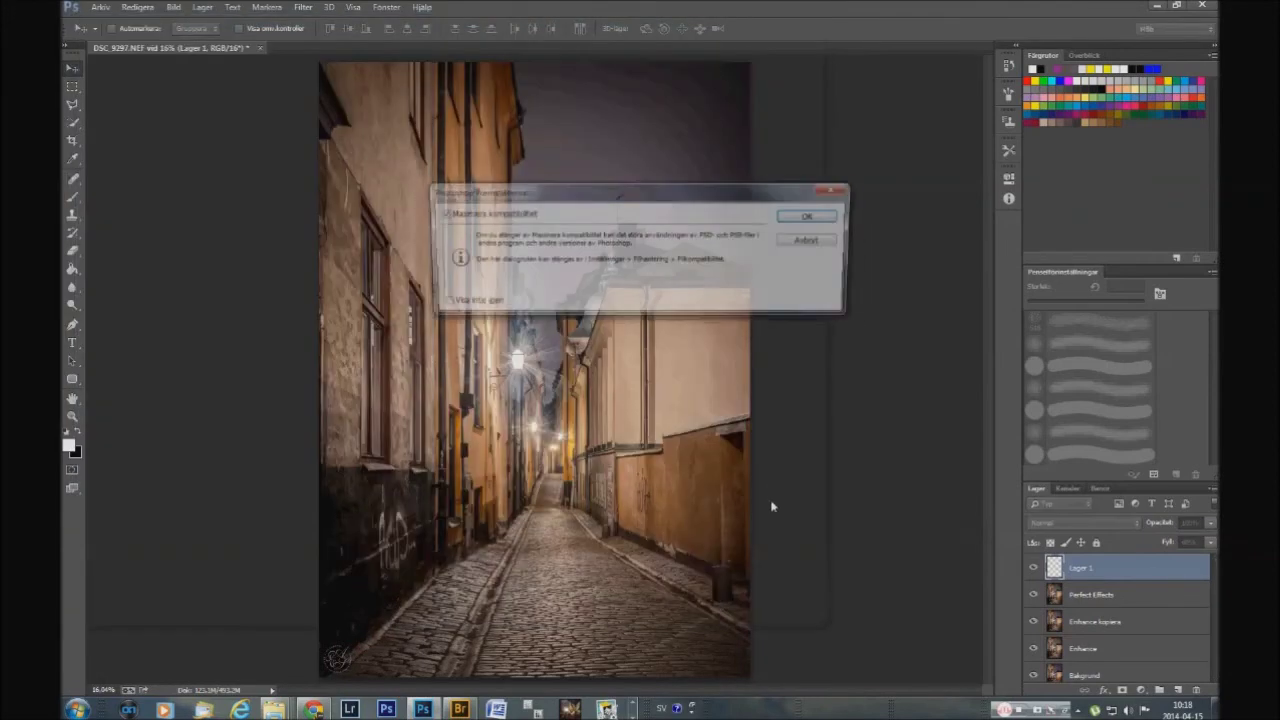
pyautogui.click(813, 217)
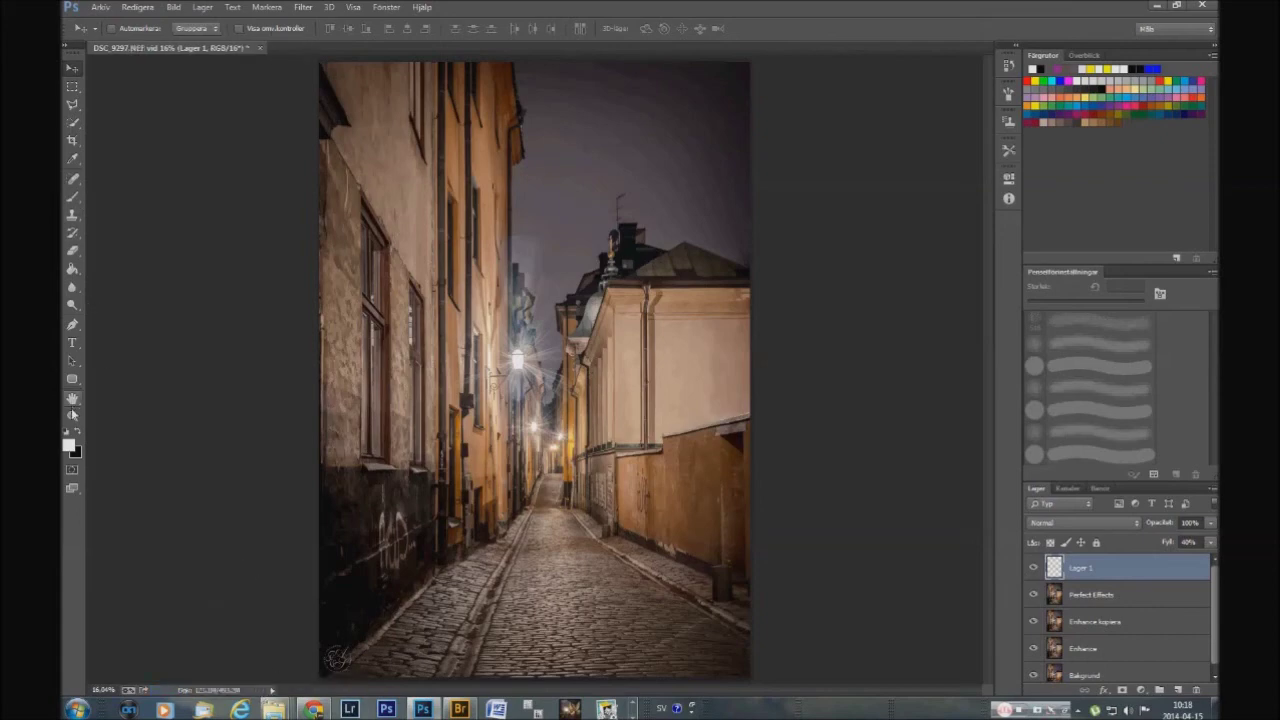
pyautogui.click(72, 416)
pyautogui.click(564, 198)
pyautogui.click(564, 198)
# Step: On the Perfect Effects layer, spot-heal the sky spot and streak beside the left building
pyautogui.press('j')
pyautogui.rightClick(689, 134)
pyautogui.moveTo(726, 158); pyautogui.dragTo(753, 169)
pyautogui.click(1115, 596)
pyautogui.click(680, 118)
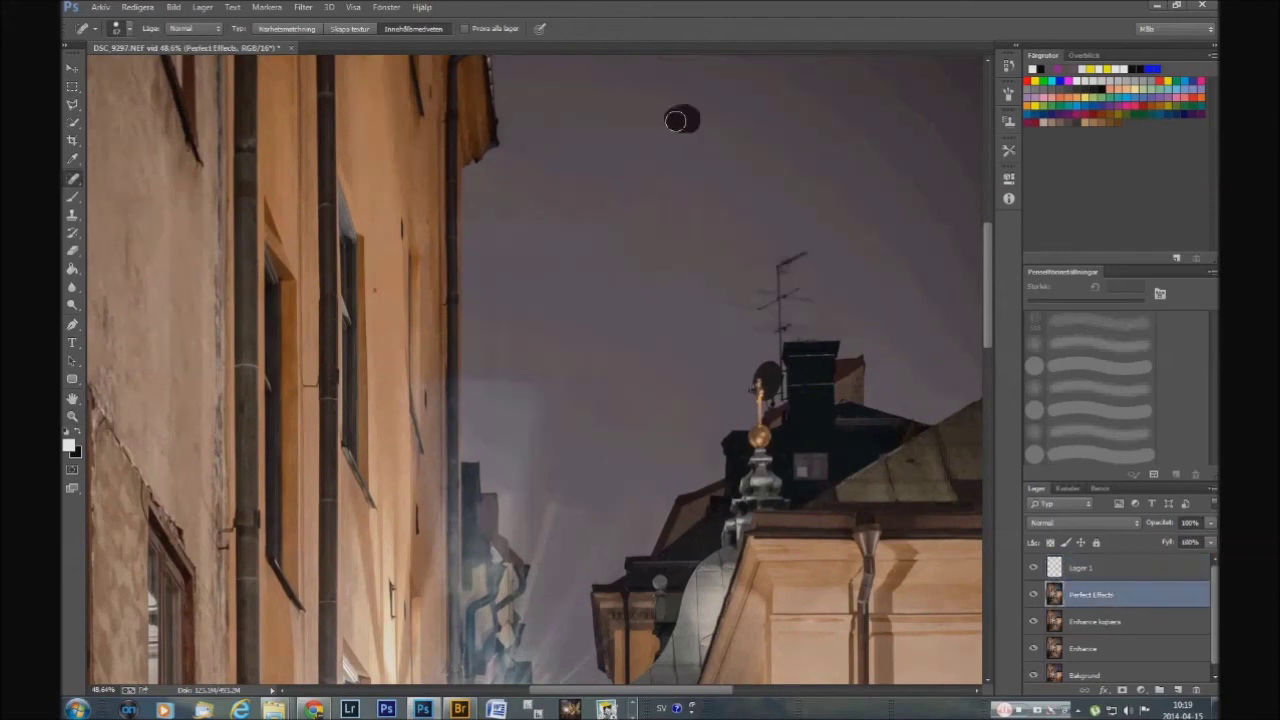
pyautogui.moveTo(603, 231); pyautogui.dragTo(478, 233)
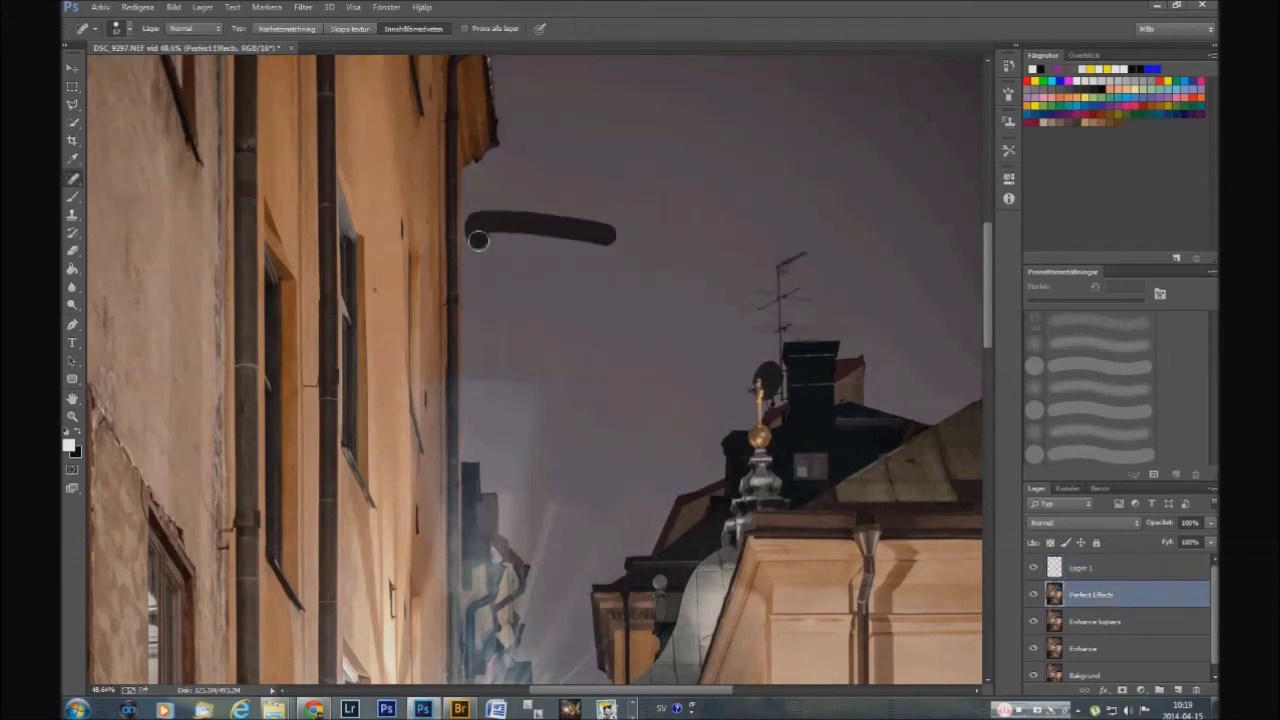
pyautogui.press('z')
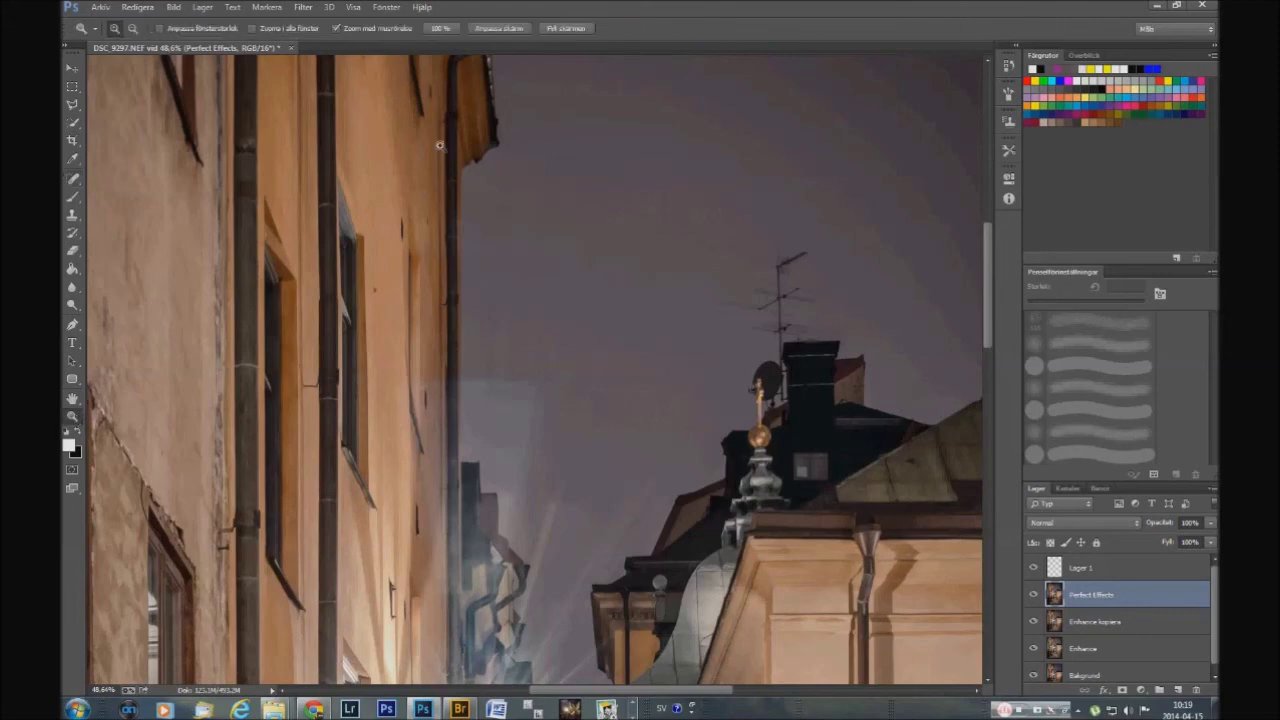
pyautogui.hotkey('ctrl', '0')
pyautogui.click(100, 7)
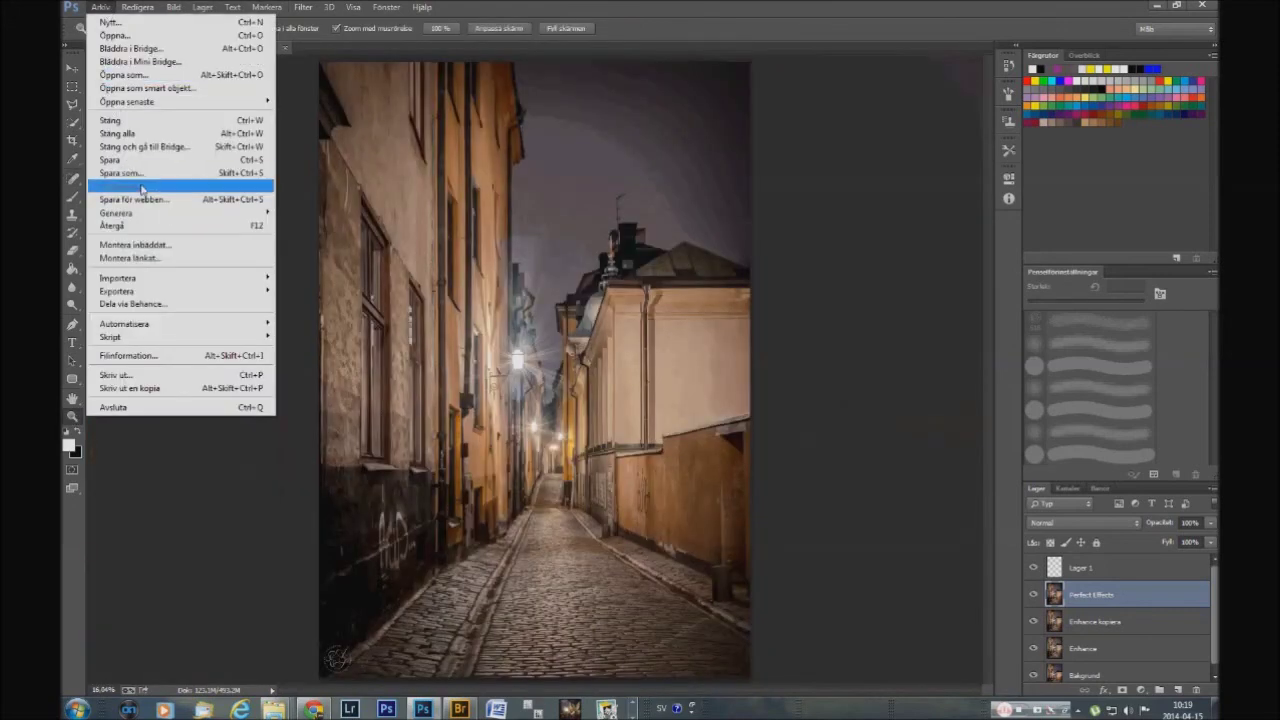
# Step: Re-save over DSC_9297.psd, confirming the compatibility prompt
pyautogui.click(130, 186)
pyautogui.click(711, 600)
pyautogui.click(800, 216)
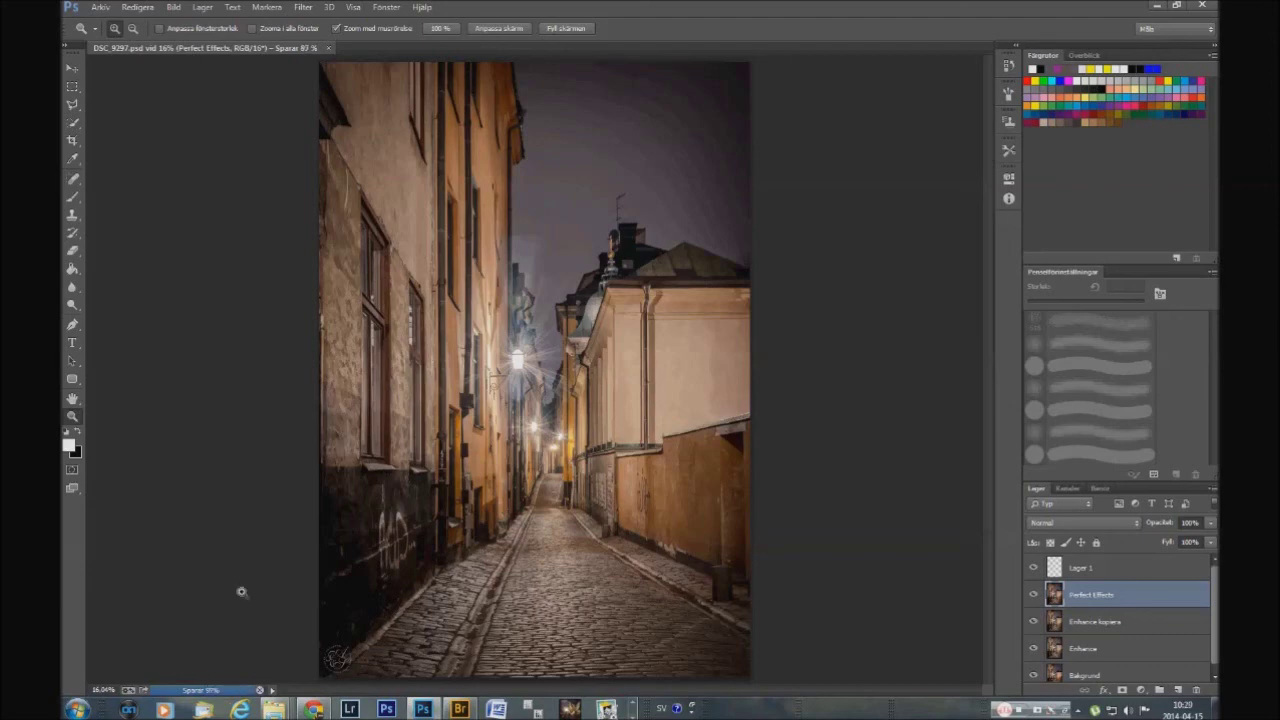
pyautogui.click(173, 7)
pyautogui.click(200, 110)
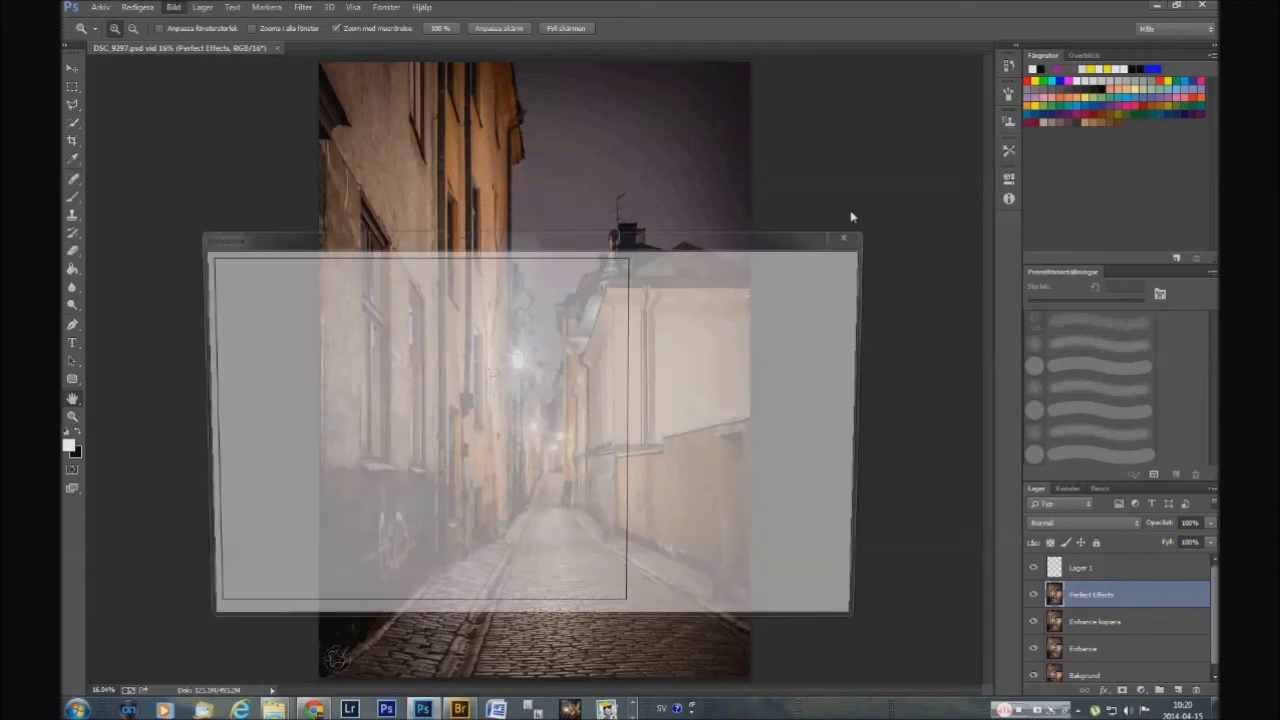
# Step: Resize the image to 960 px height, giving 671 × 960 px
pyautogui.press('Tab')
pyautogui.write('960')
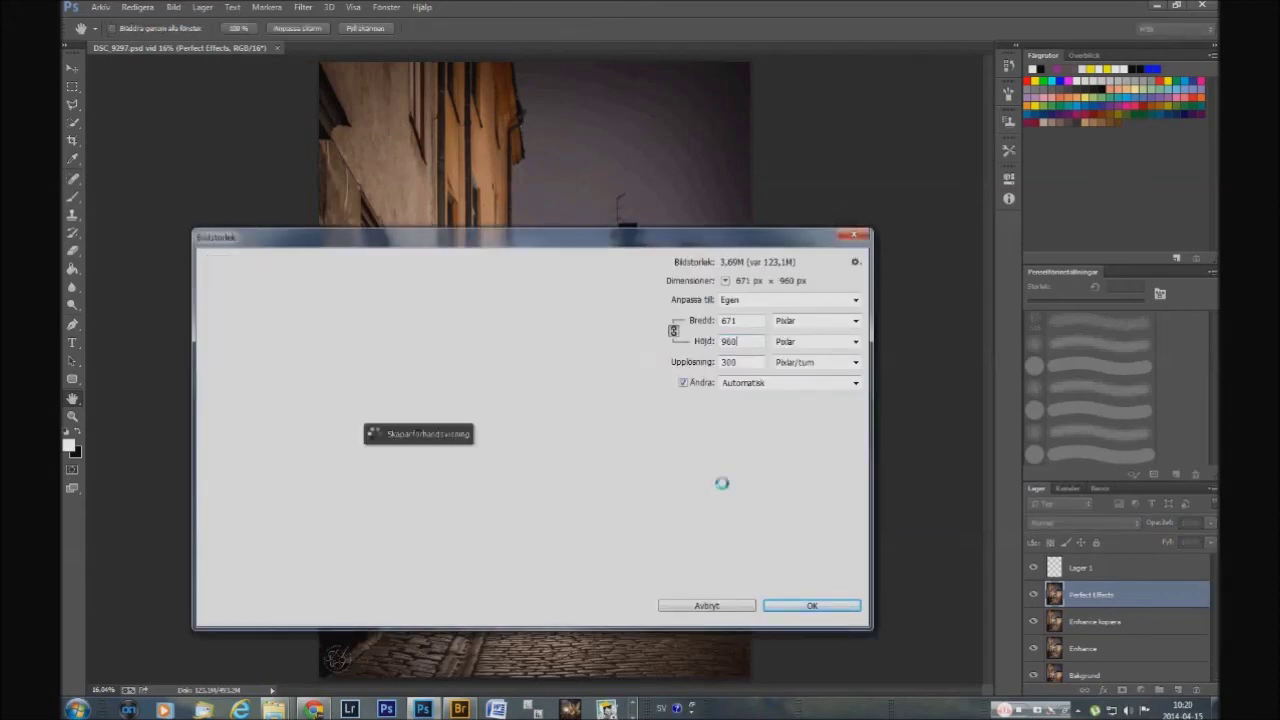
pyautogui.click(786, 606)
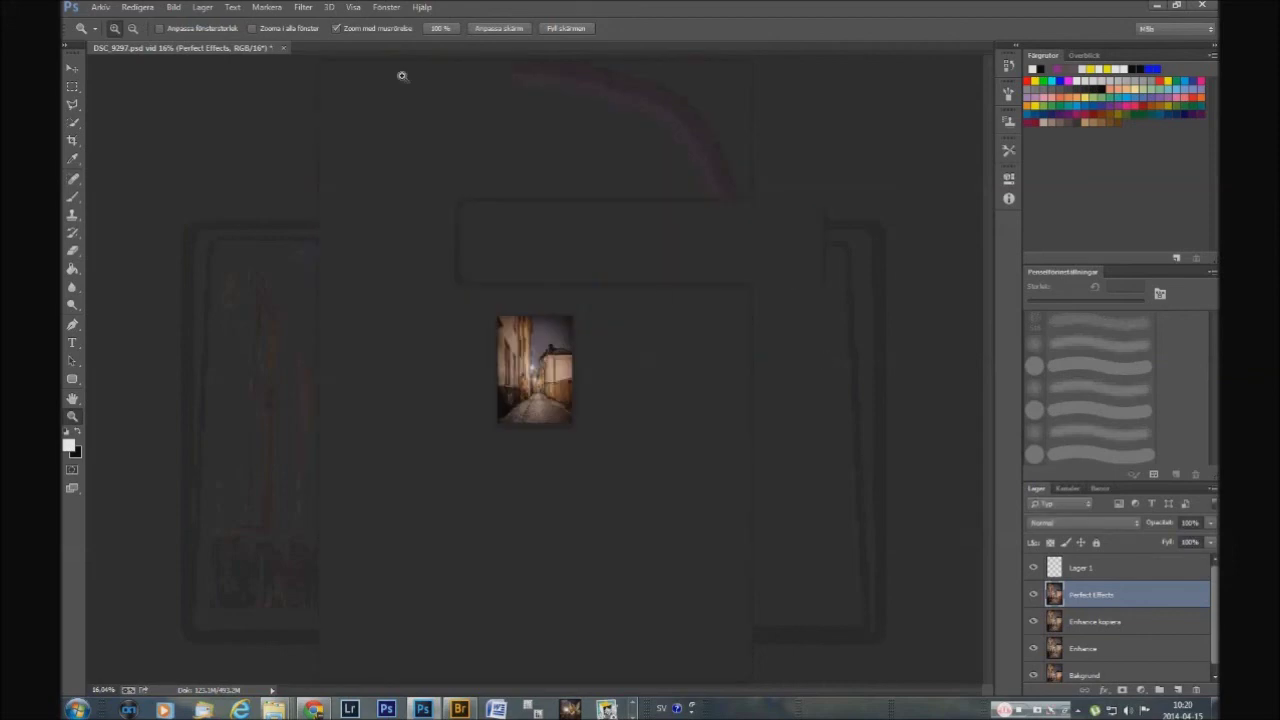
pyautogui.click(440, 28)
# Step: Bring up Save As with JPEG selected as the file format
pyautogui.click(100, 7)
pyautogui.click(163, 171)
pyautogui.click(243, 490)
pyautogui.click(280, 563)
# Step: Save as DSC_9297_Webb.jpg with default JPEG options, then close without saving DSC_9297.psd
pyautogui.write('Webb')
pyautogui.press('Return')
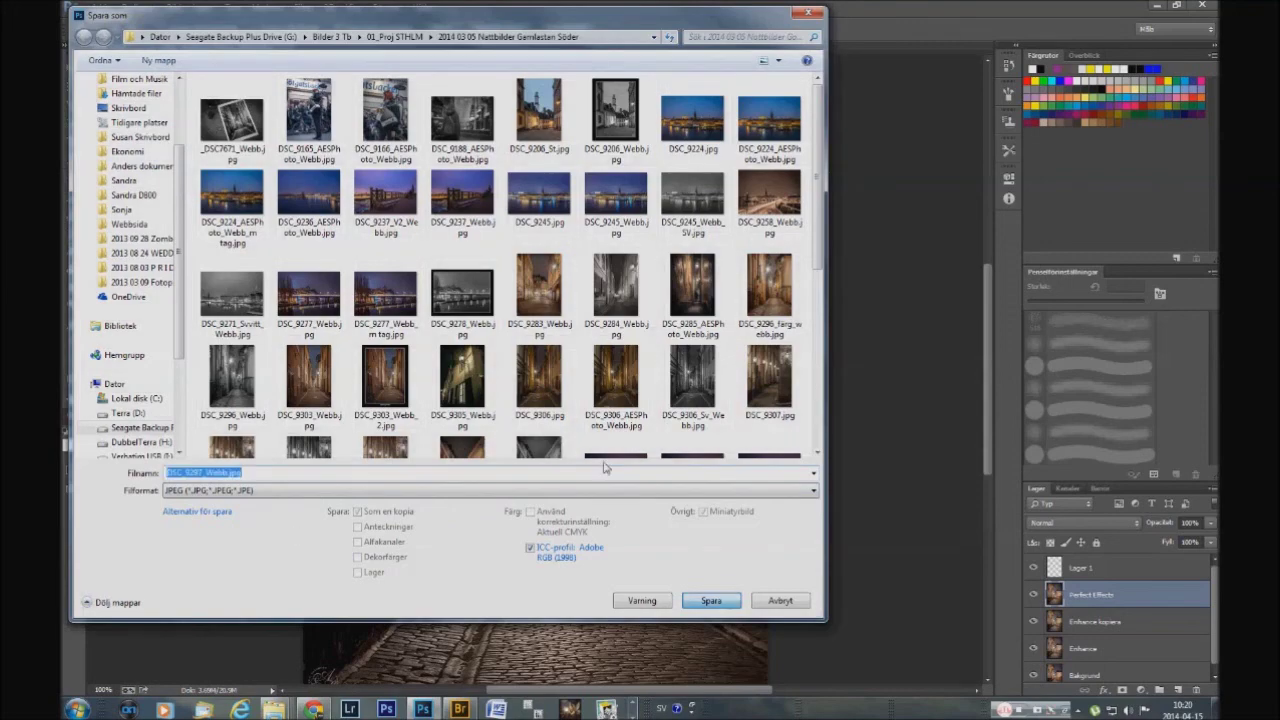
pyautogui.click(860, 155)
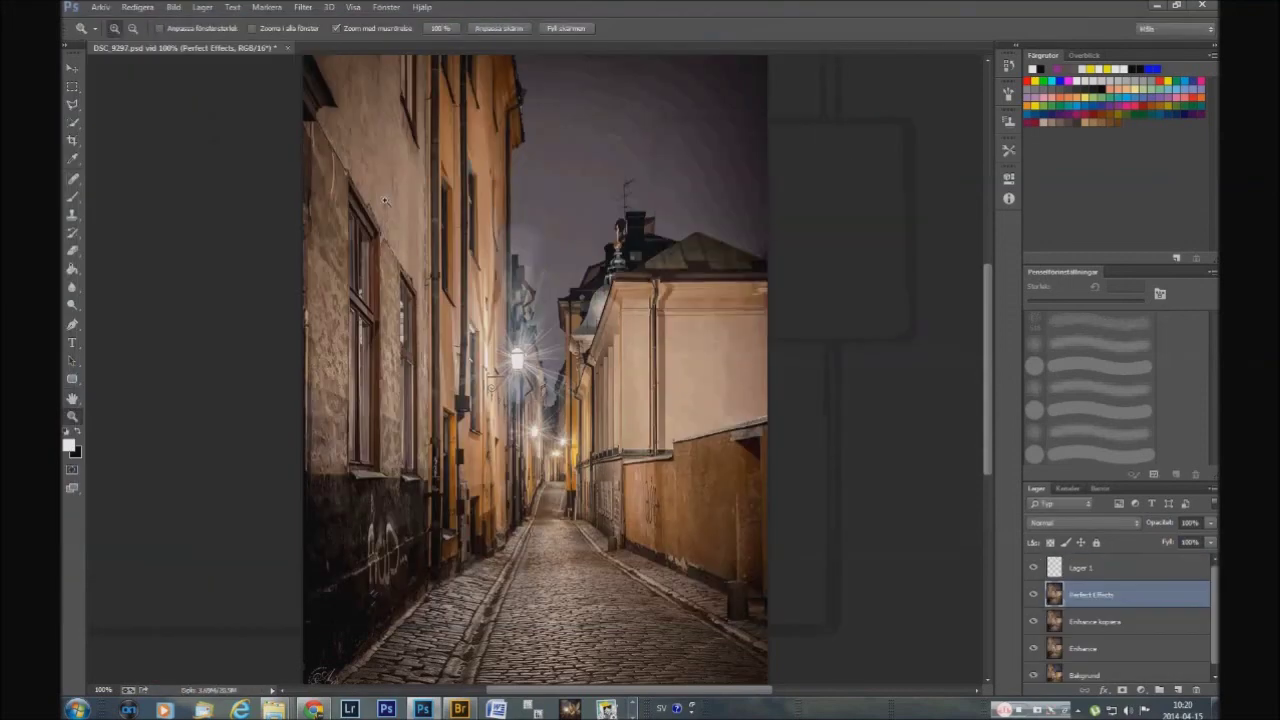
pyautogui.click(288, 48)
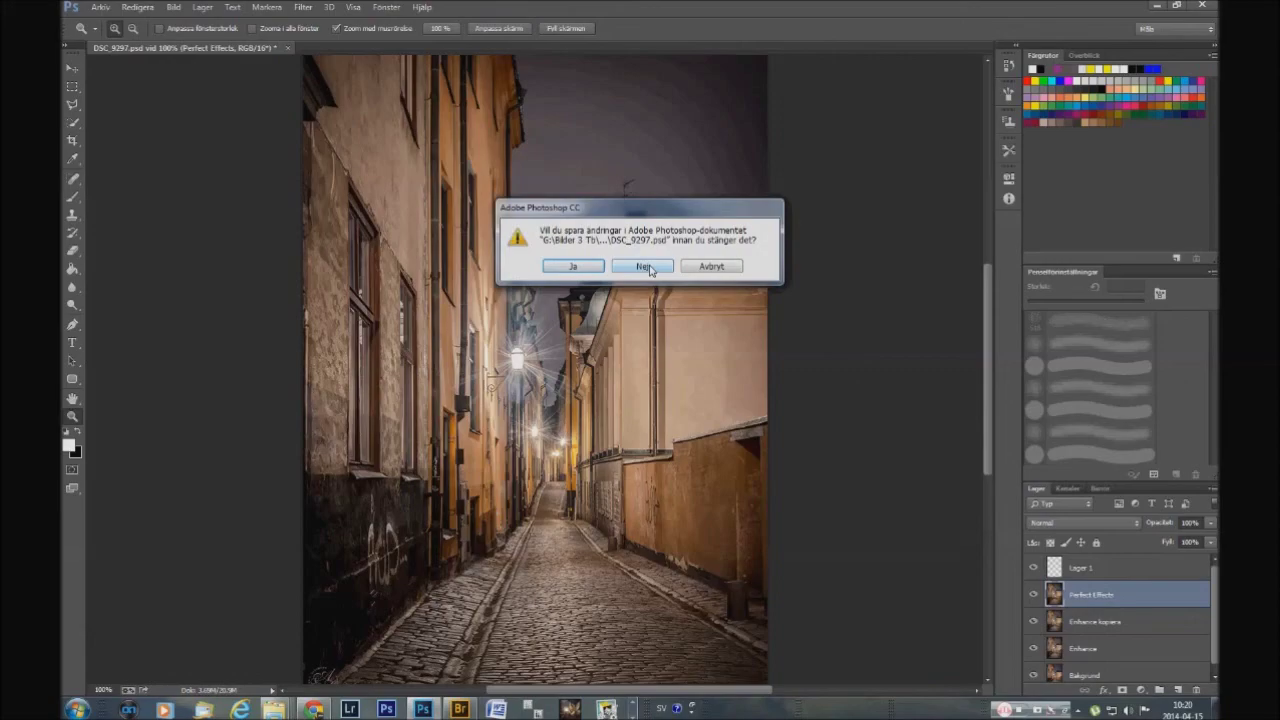
pyautogui.click(652, 268)
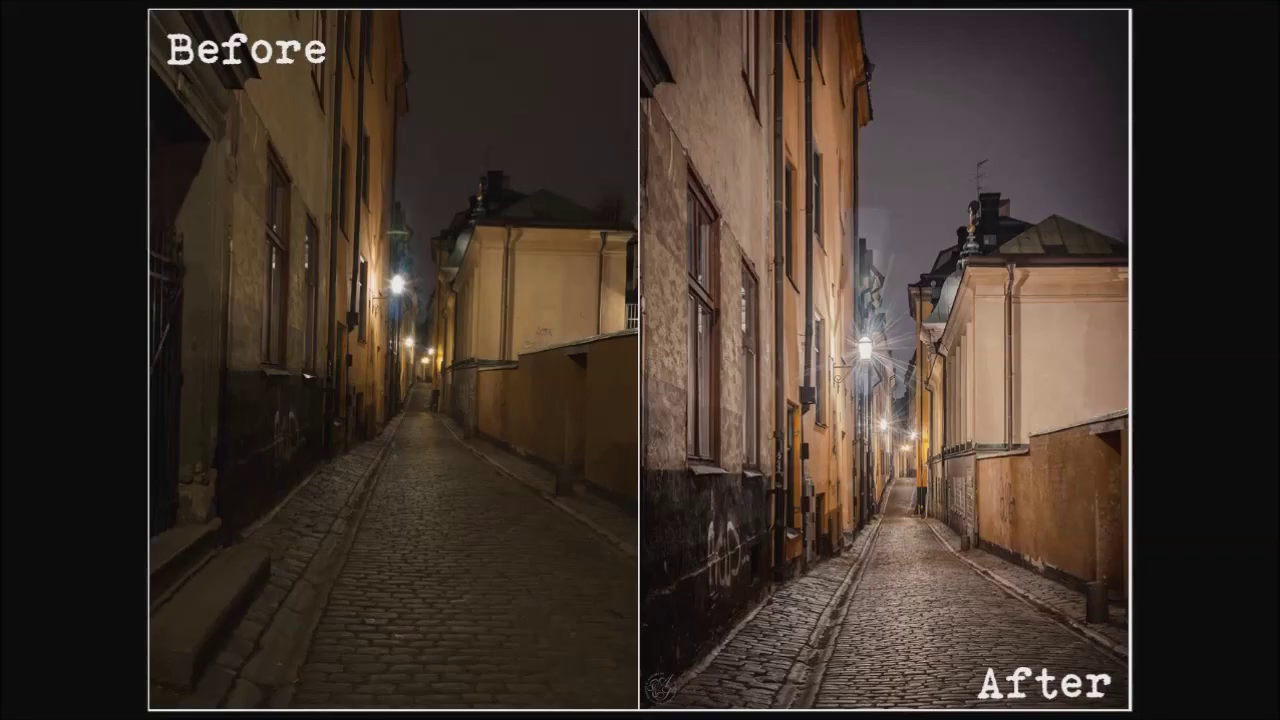